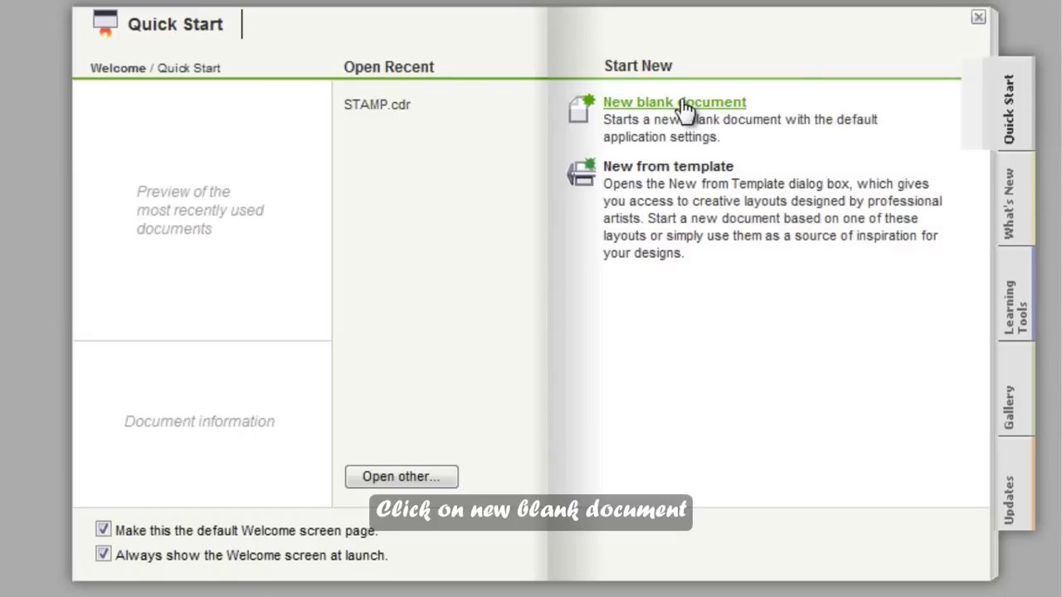
- Start a new blank document 2.2 by 2.2 inches at 600 dpi resolution
{"action": "left_click", "coordinate": [684, 106]}
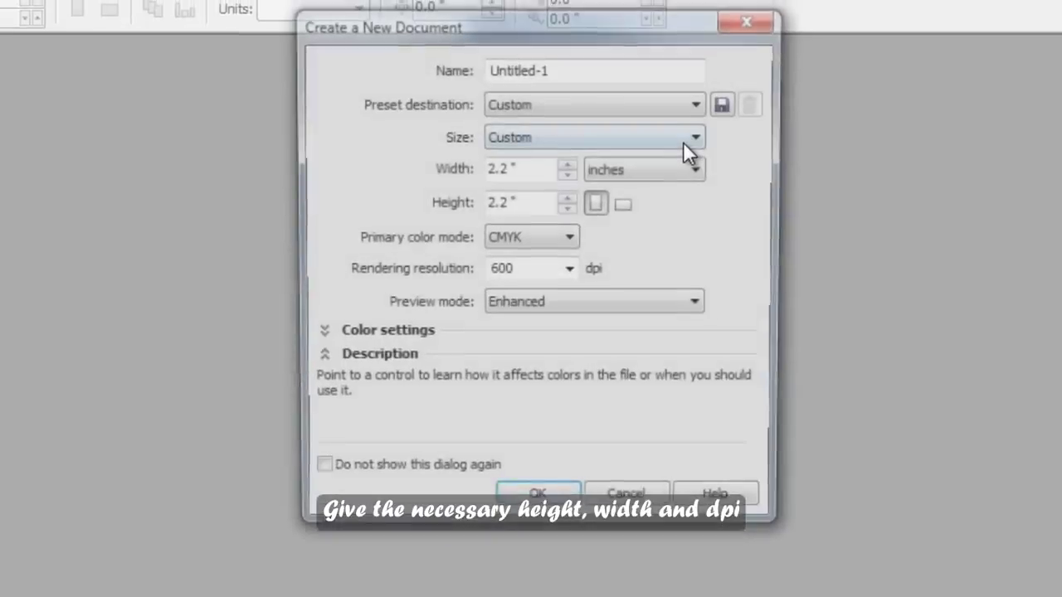
{"action": "left_click", "coordinate": [528, 187]}
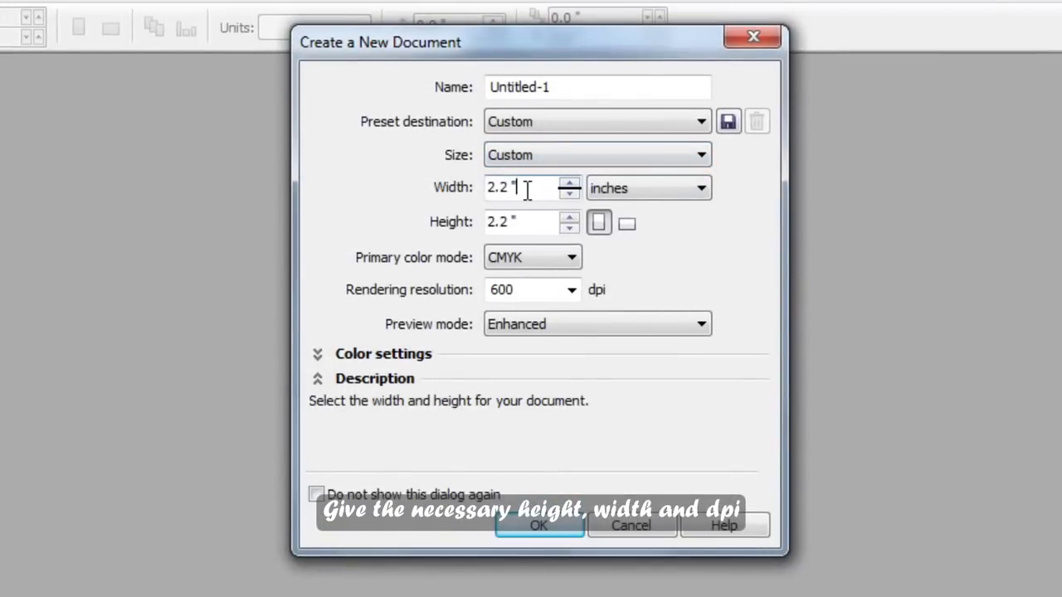
{"action": "double_click", "coordinate": [526, 187]}
{"action": "double_click", "coordinate": [519, 222]}
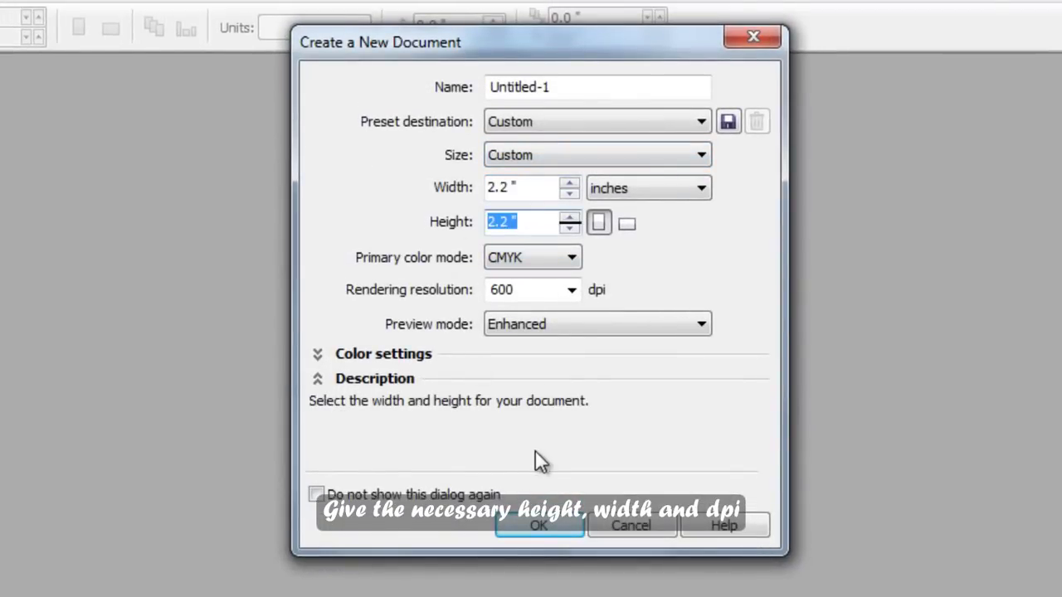
{"action": "double_click", "coordinate": [524, 289]}
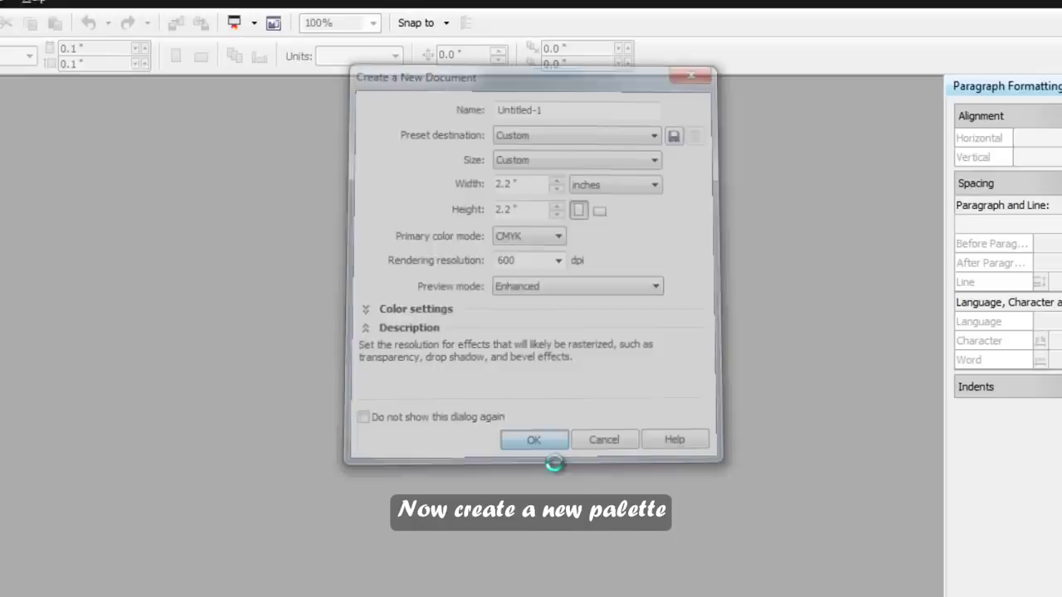
- Create the 2.2-inch document, then start a new palette with an RGB colour
{"action": "left_click", "coordinate": [560, 520]}
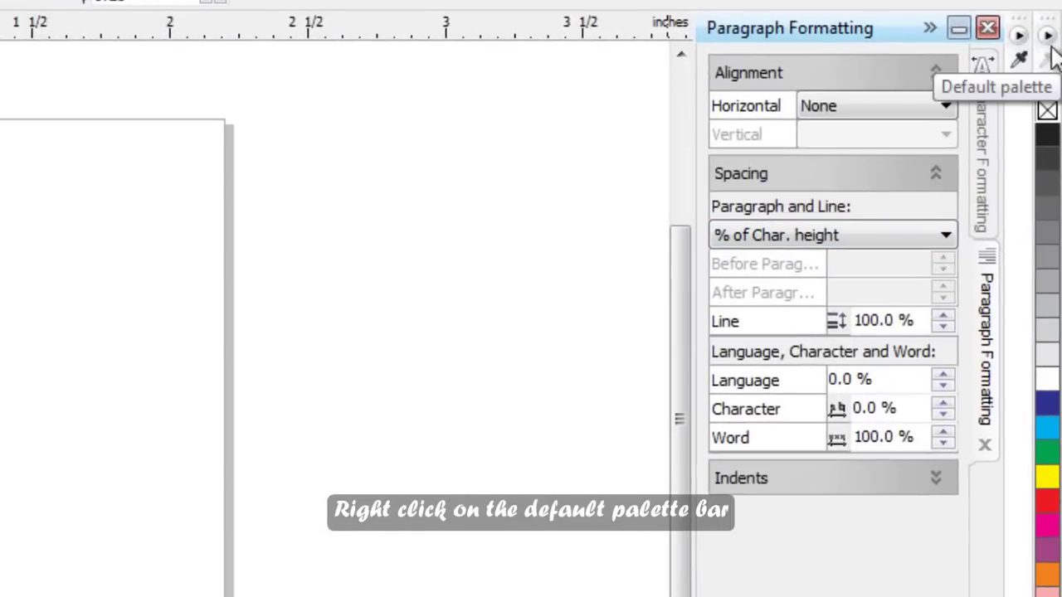
{"action": "right_click", "coordinate": [1047, 38]}
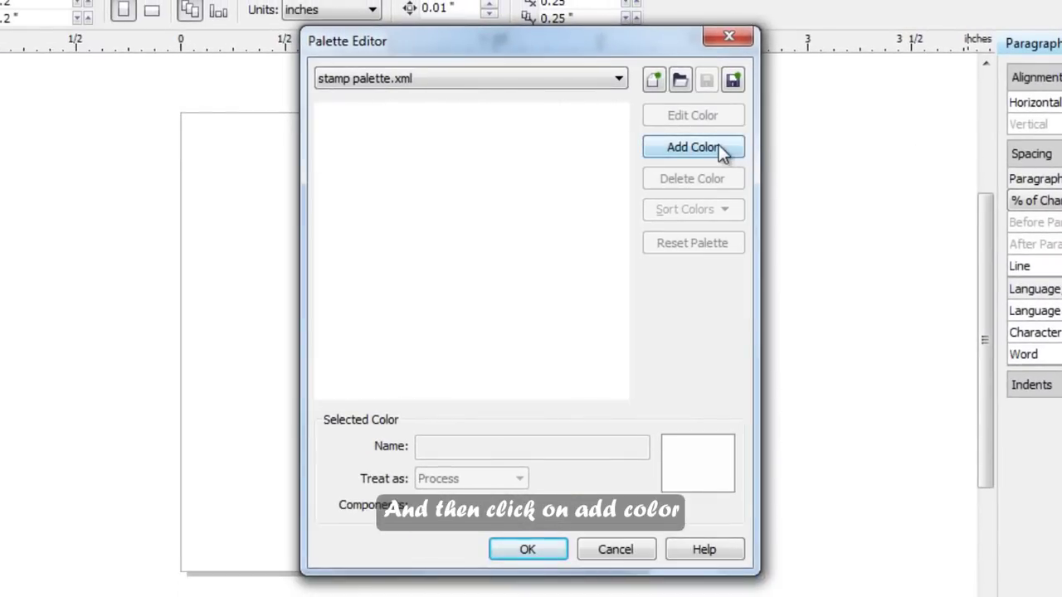
{"action": "left_click", "coordinate": [718, 147]}
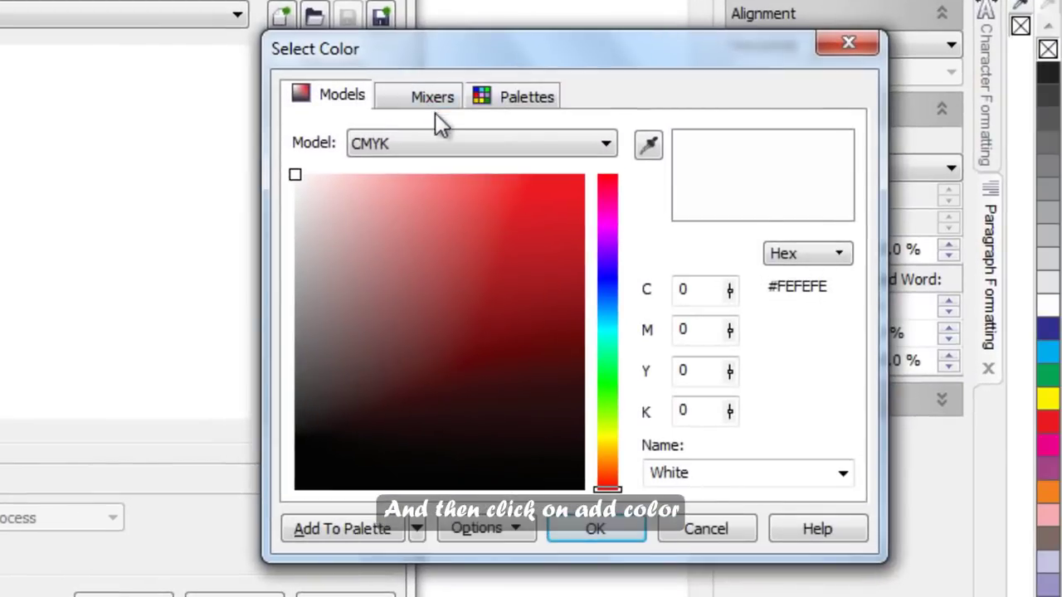
{"action": "left_click", "coordinate": [449, 144]}
{"action": "left_click", "coordinate": [436, 203]}
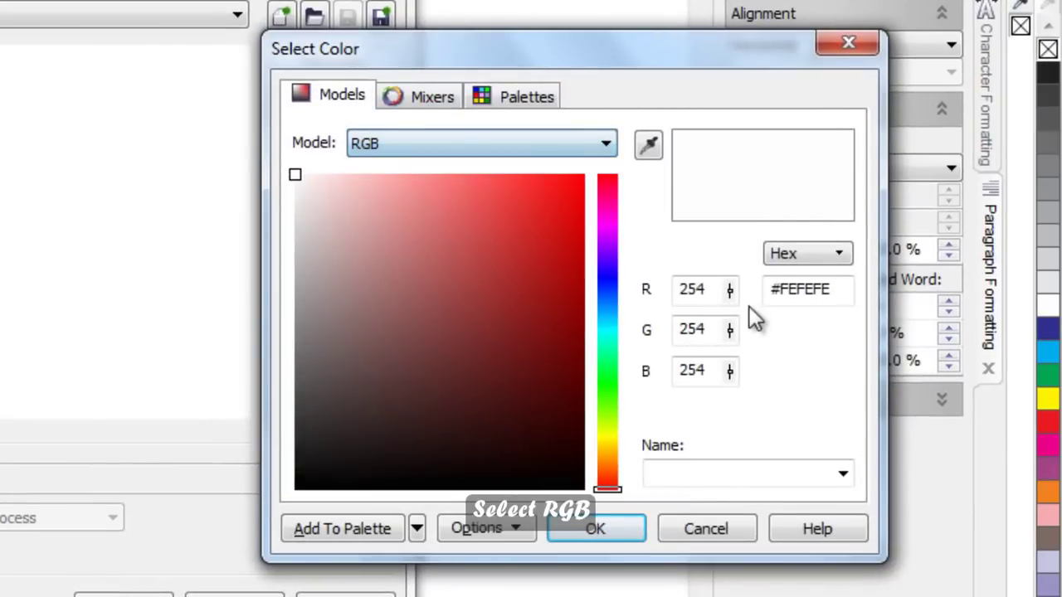
- Set the new palette colour to R40 G7 B122 and accept it
{"action": "double_click", "coordinate": [712, 290]}
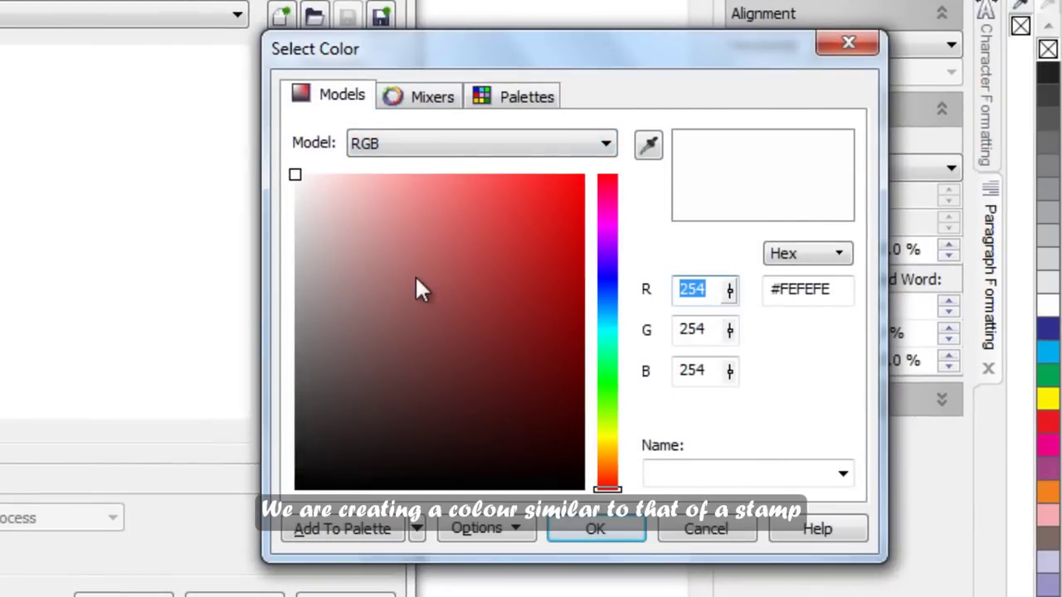
{"action": "type", "text": "40"}
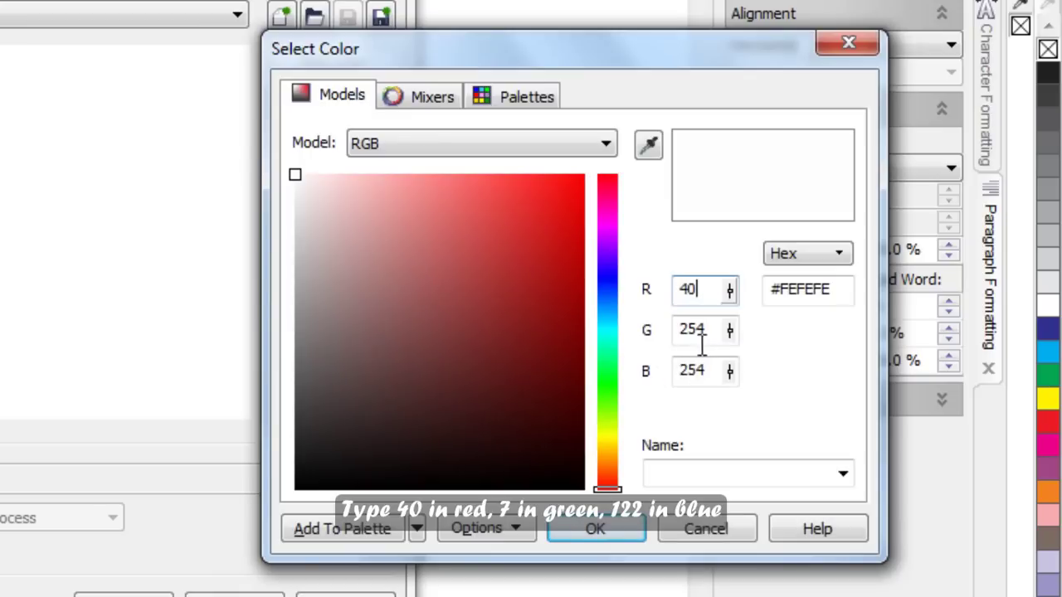
{"action": "double_click", "coordinate": [697, 332]}
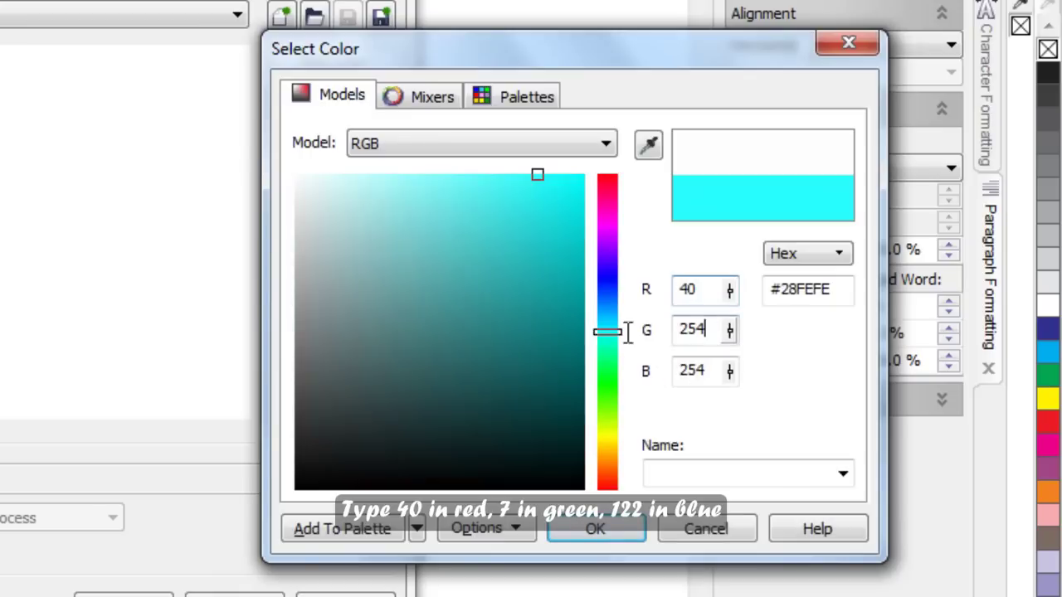
{"action": "type", "text": "7"}
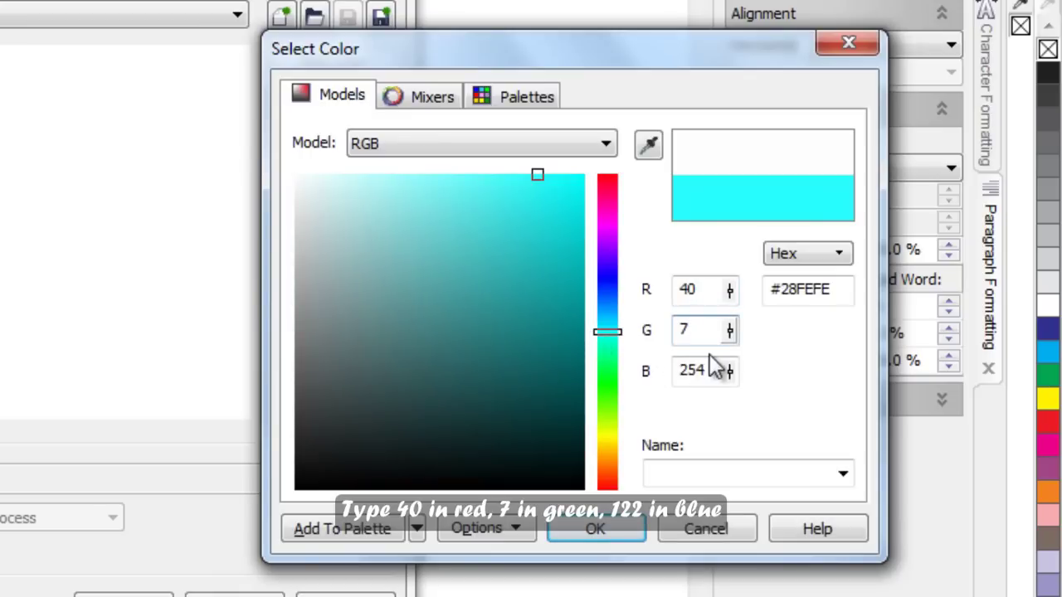
{"action": "double_click", "coordinate": [707, 367]}
{"action": "type", "text": "122"}
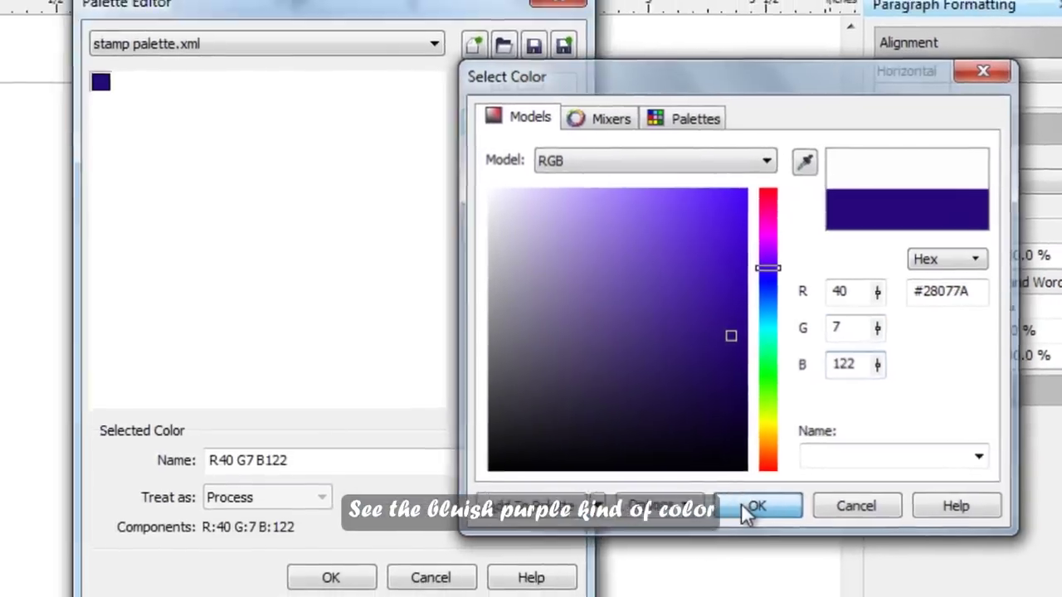
{"action": "left_click", "coordinate": [572, 528]}
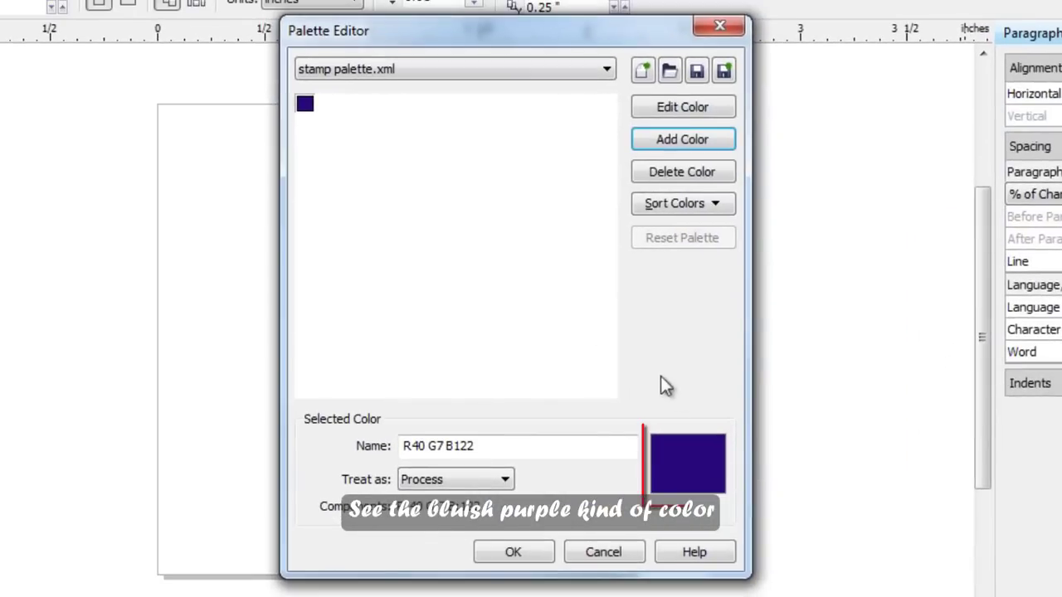
- Close the Palette Editor and draw a constrained circle on the page
{"action": "left_click", "coordinate": [531, 556]}
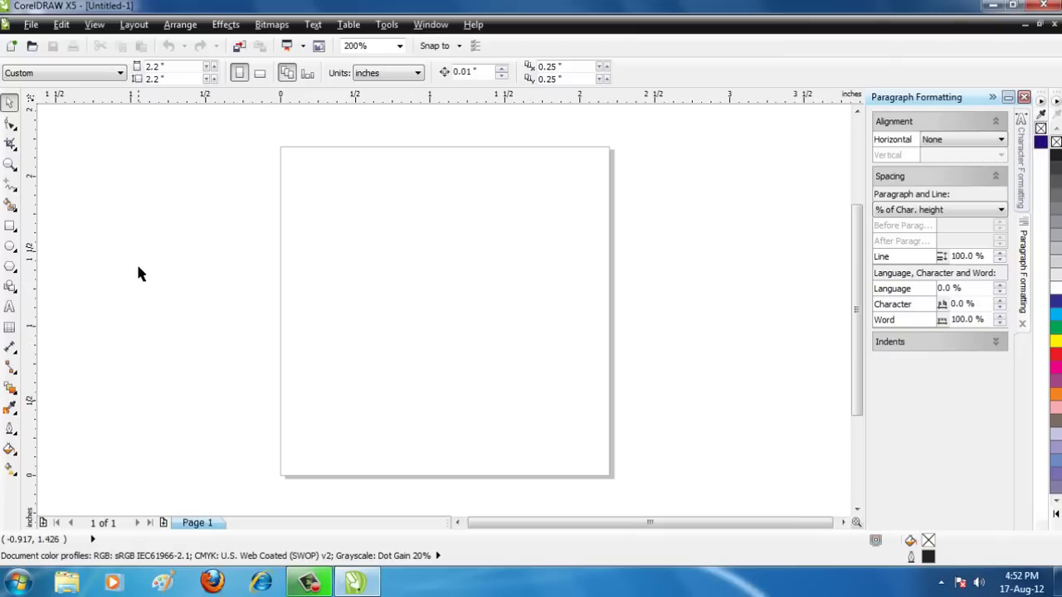
{"action": "left_click", "coordinate": [10, 248]}
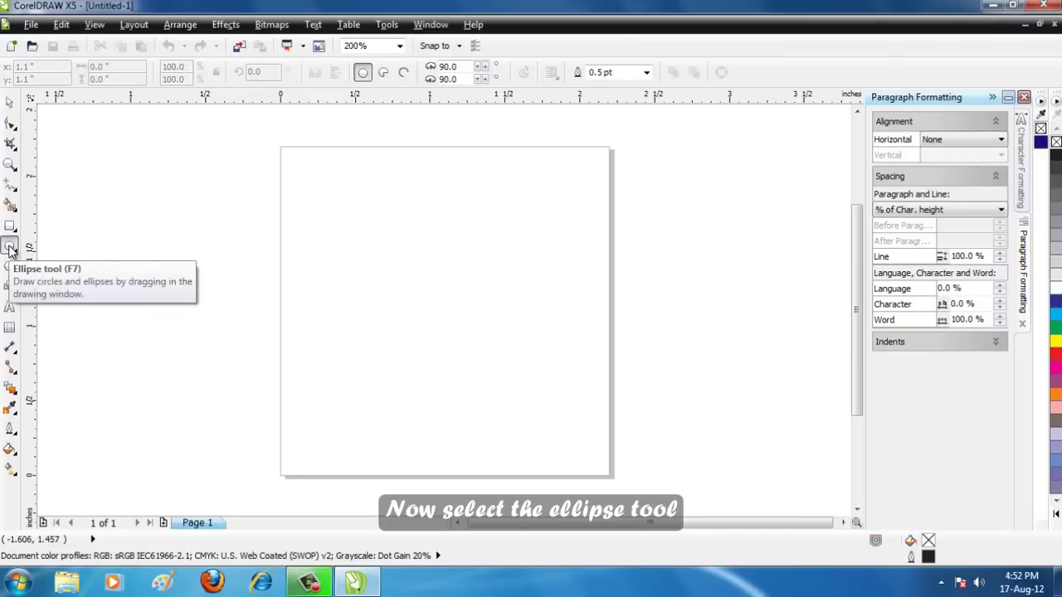
{"action": "key", "text": "ctrl"}
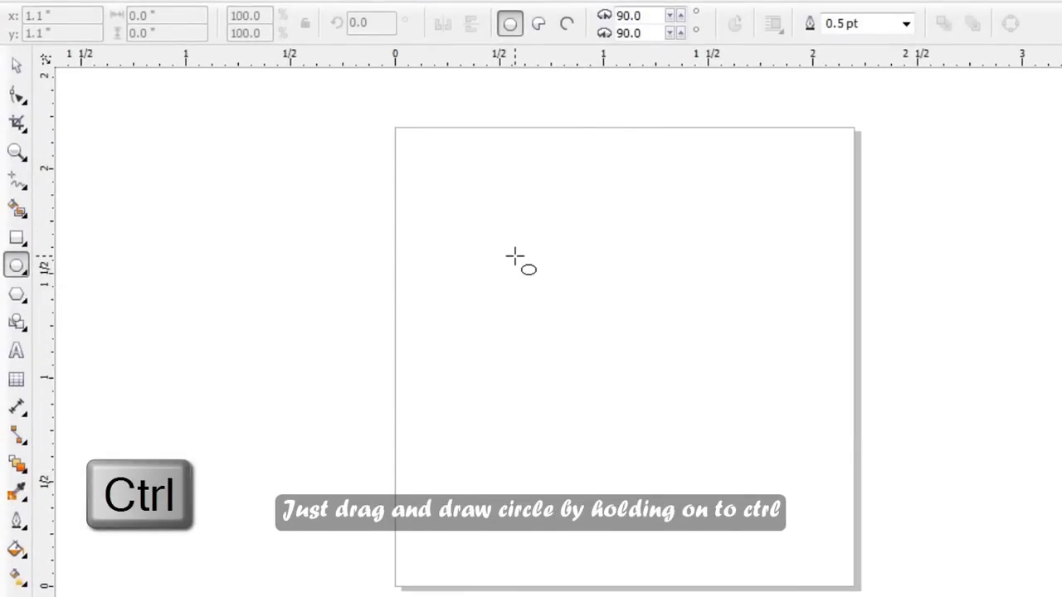
{"action": "mouse_move", "coordinate": [466, 203]}
{"action": "left_mouse_down"}
{"action": "mouse_move", "coordinate": [721, 562]}
{"action": "mouse_move", "coordinate": [749, 576]}
{"action": "left_mouse_up"}
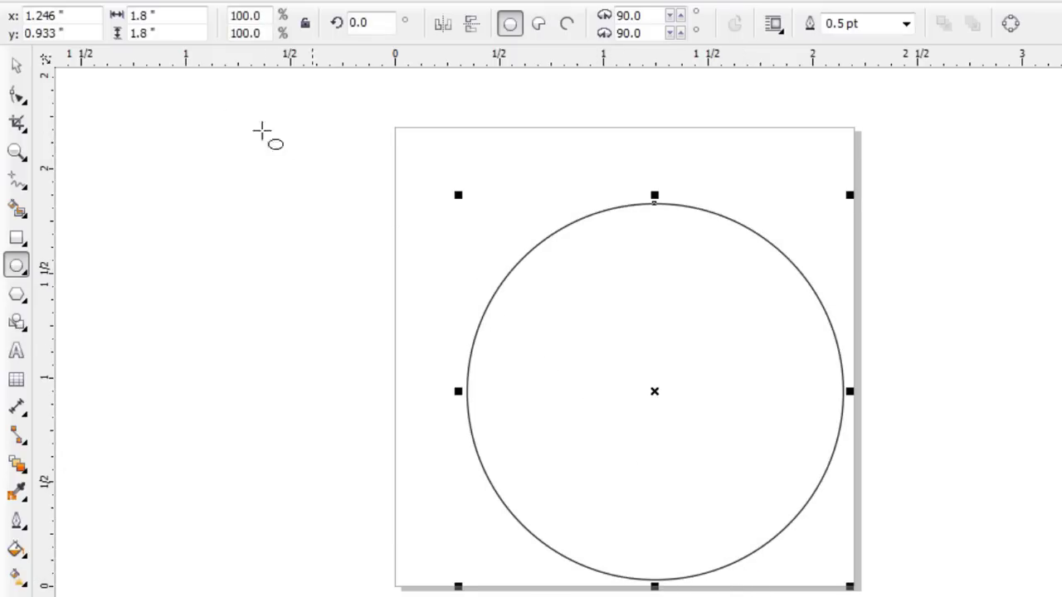
- Size the circle to 2 by 2 inches and position it at x 1.1", y 1.1"
{"action": "double_click", "coordinate": [175, 15]}
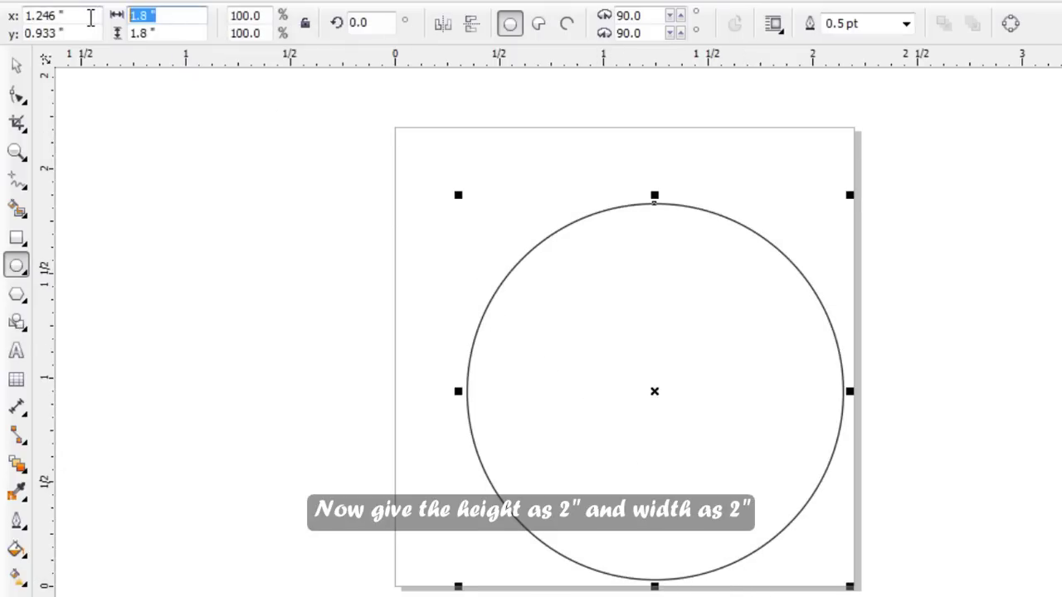
{"action": "type", "text": "2"}
{"action": "double_click", "coordinate": [143, 33]}
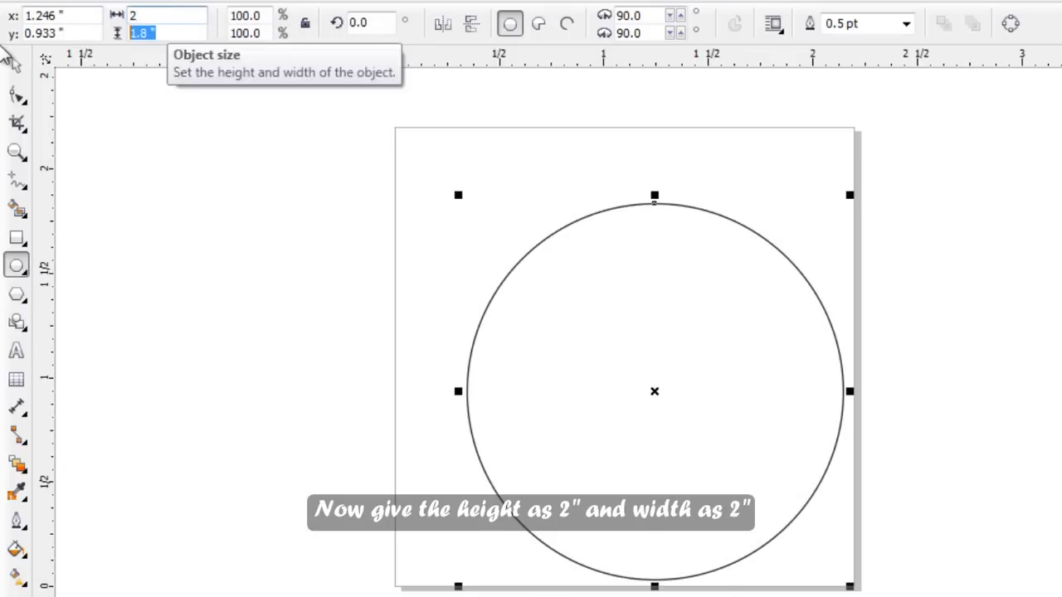
{"action": "type", "text": "2"}
{"action": "key", "text": "Return"}
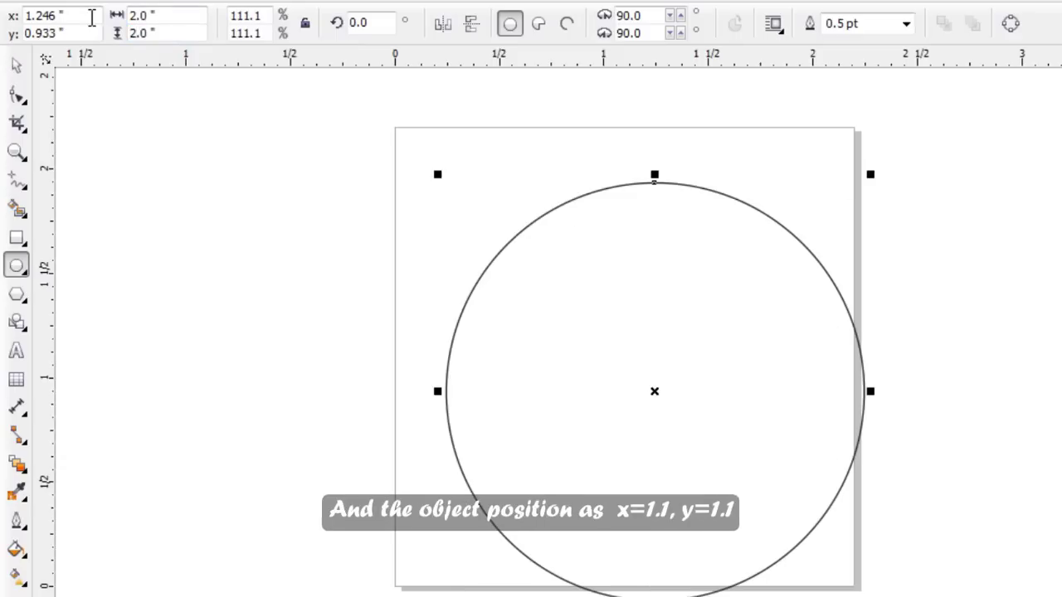
{"action": "left_click_drag", "start_coordinate": [92, 15], "coordinate": [7, 19]}
{"action": "type", "text": "1.1"}
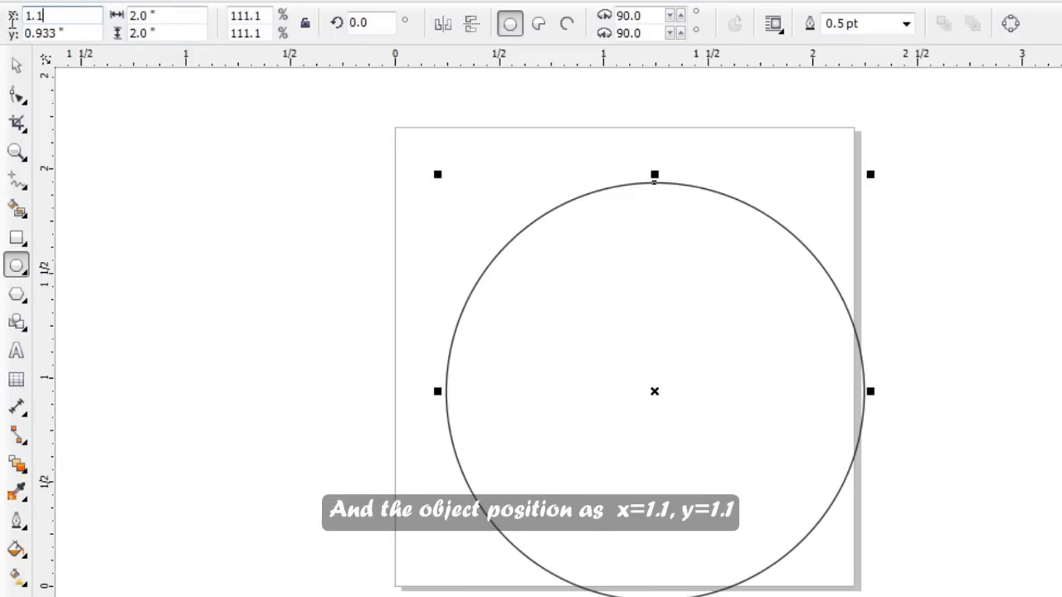
{"action": "left_click_drag", "start_coordinate": [86, 32], "coordinate": [8, 59]}
{"action": "type", "text": "1.1"}
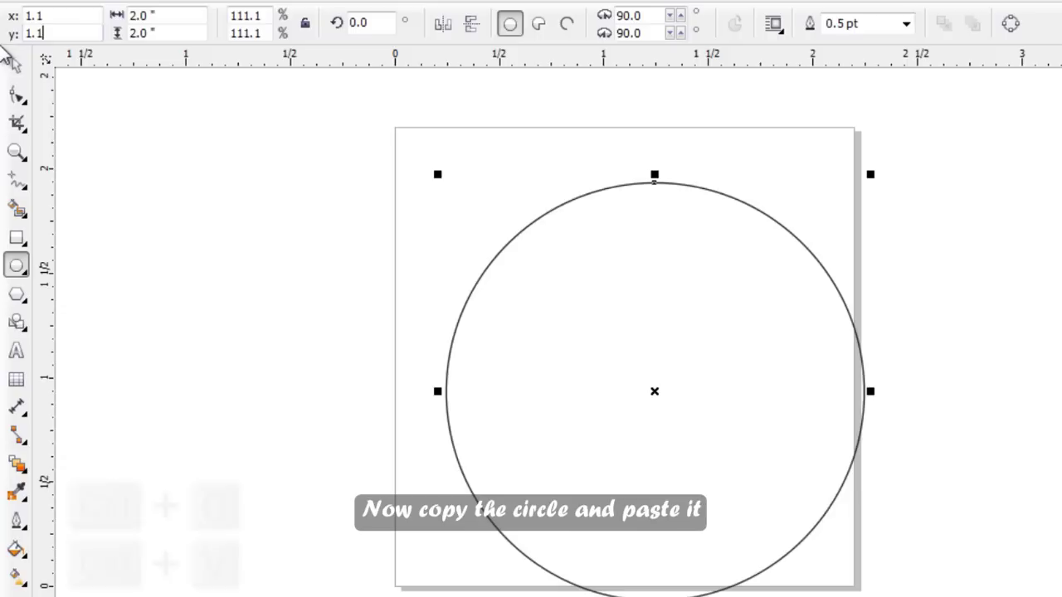
{"action": "key", "text": "Return"}
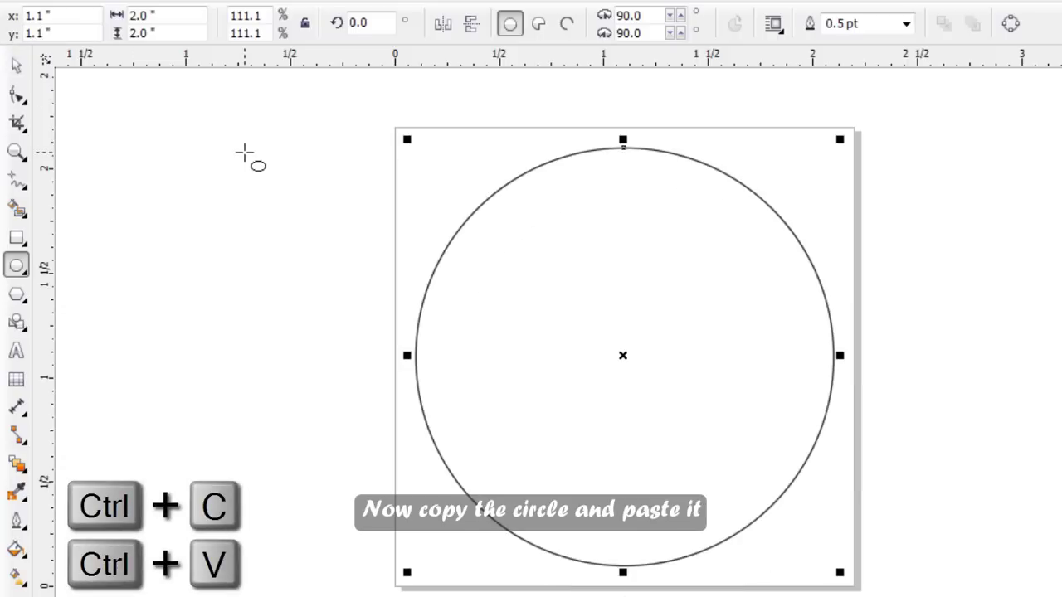
- Duplicate the circle in place and enlarge the copy to 2.1 inches
{"action": "key", "text": "ctrl+c"}
{"action": "key", "text": "ctrl+v"}
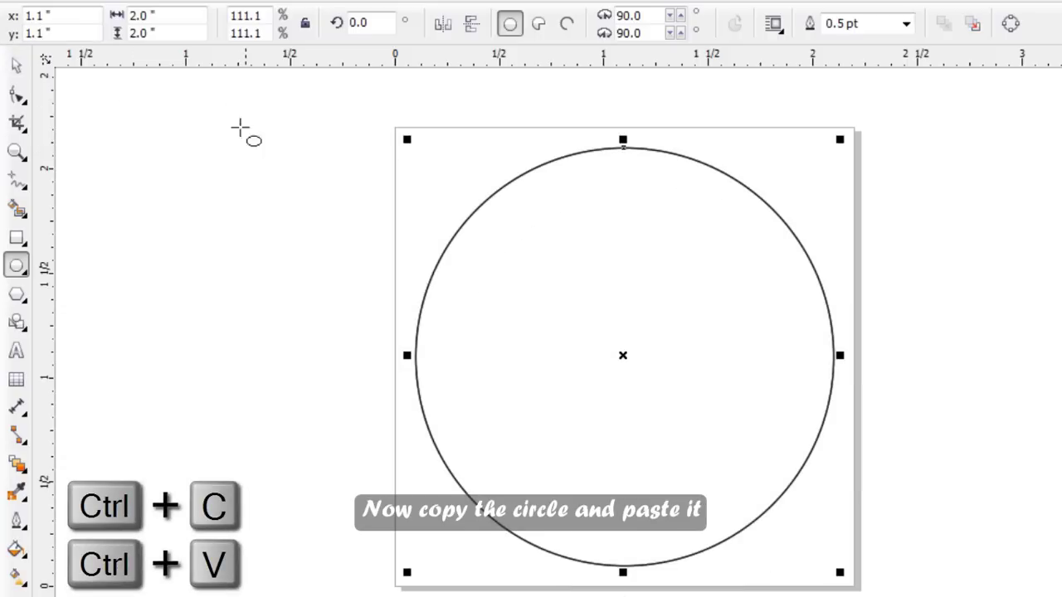
{"action": "left_click_drag", "start_coordinate": [187, 20], "coordinate": [4, 16]}
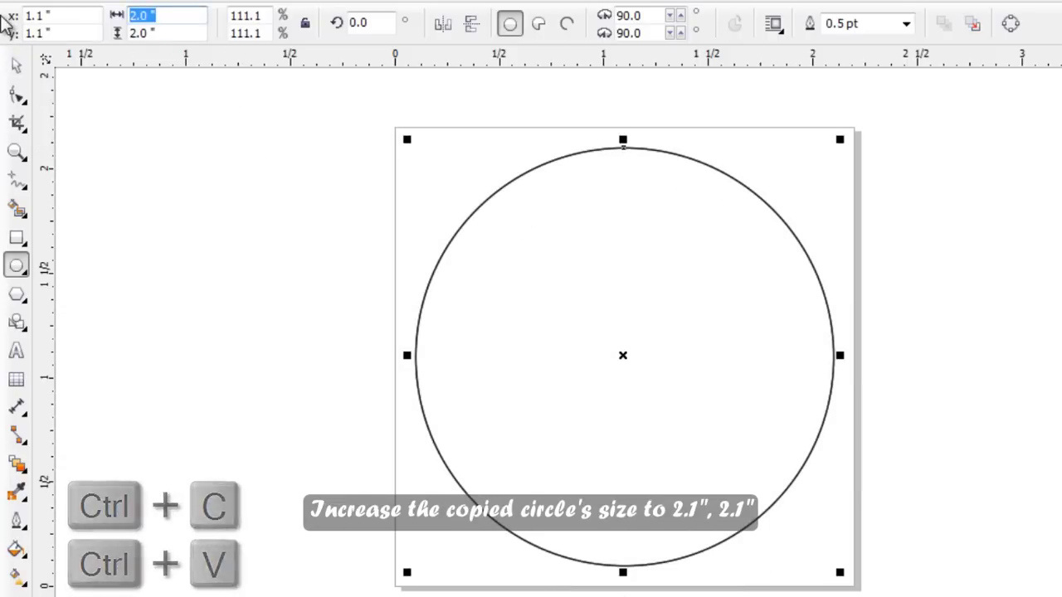
{"action": "type", "text": "2.1"}
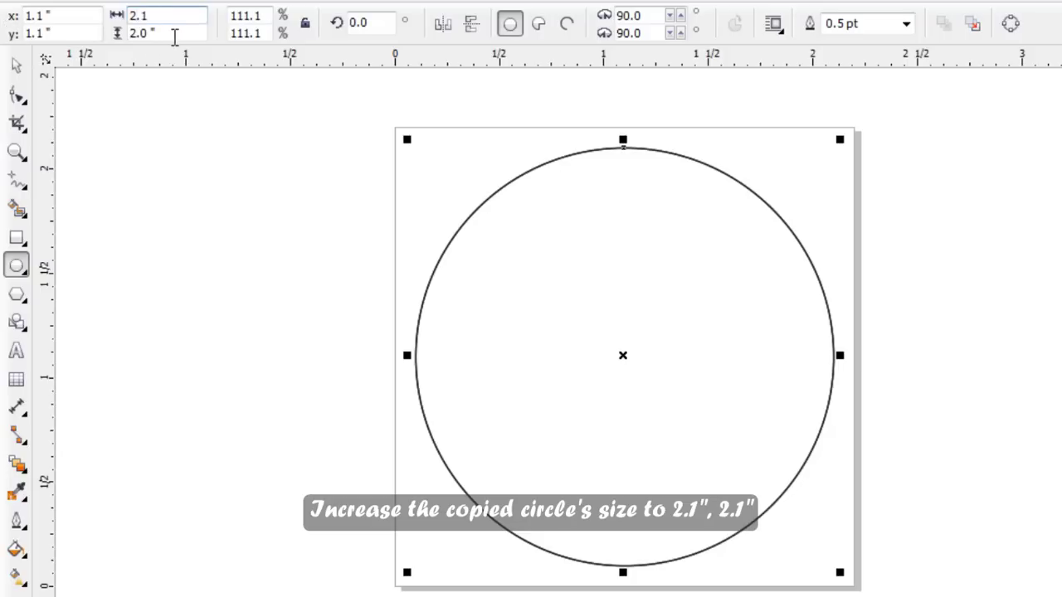
{"action": "left_click_drag", "start_coordinate": [174, 36], "coordinate": [29, 31]}
{"action": "type", "text": "2.1"}
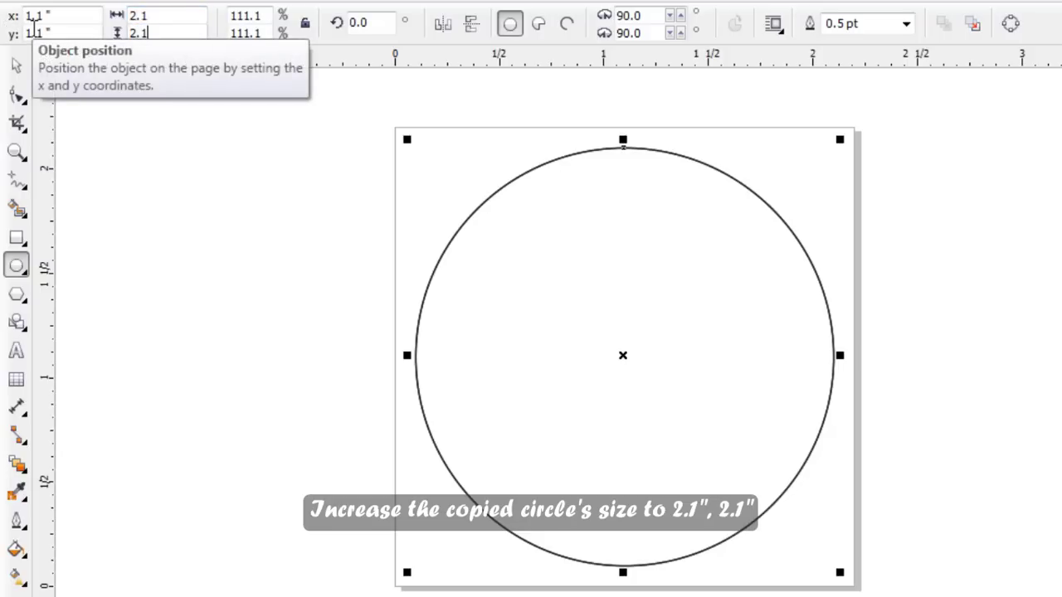
{"action": "key", "text": "Return"}
- Paste another copy, shrink it to 1.5 inches, and duplicate that 1.5-inch circle
{"action": "key", "text": "ctrl+c"}
{"action": "key", "text": "ctrl+v"}
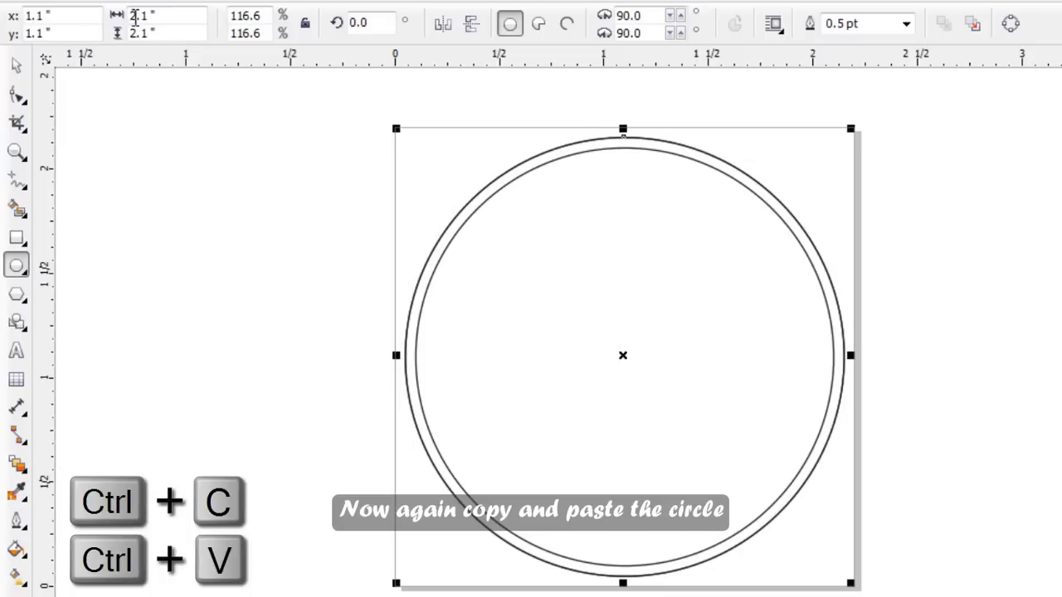
{"action": "left_click", "coordinate": [166, 17]}
{"action": "type", "text": "1.5"}
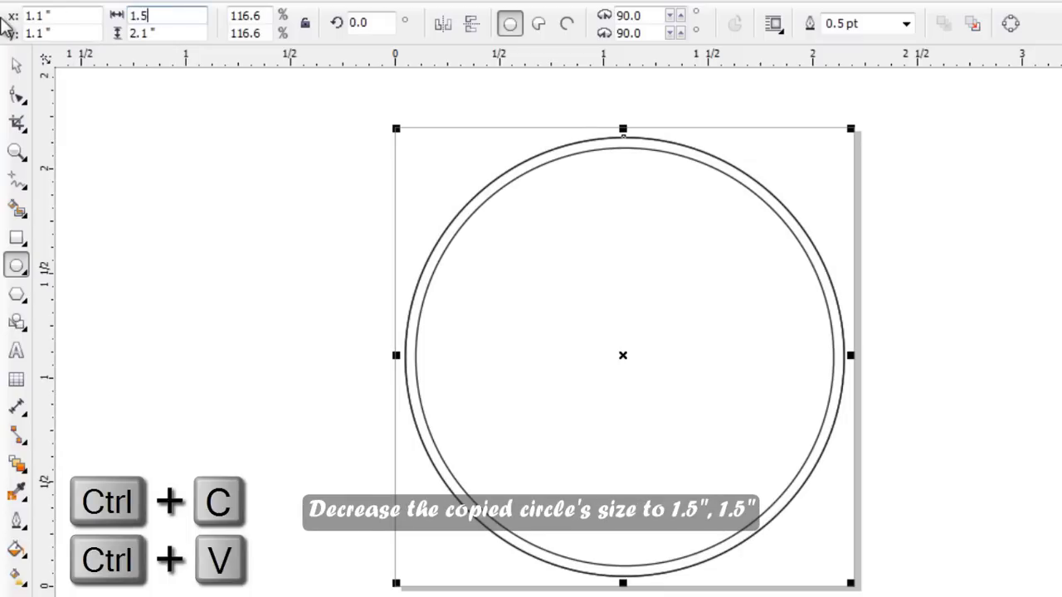
{"action": "left_click", "coordinate": [169, 33]}
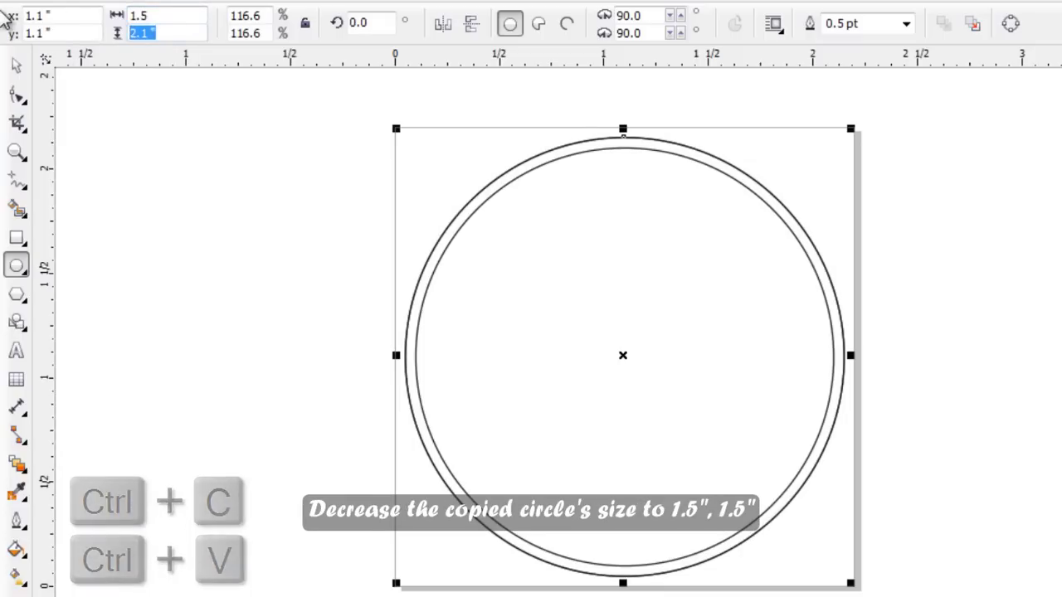
{"action": "type", "text": "1.5"}
{"action": "key", "text": "Return"}
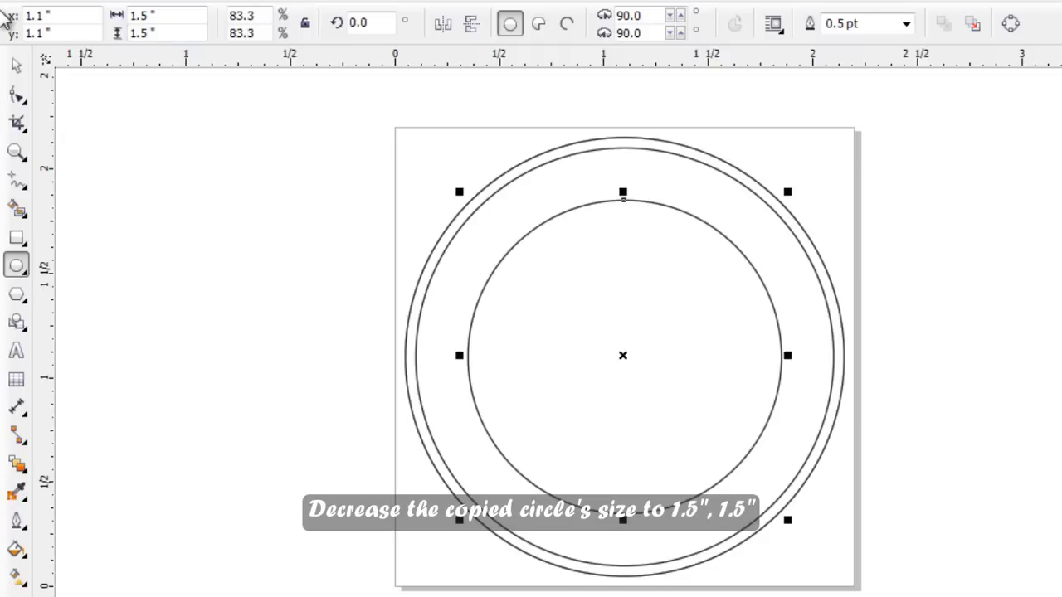
{"action": "key", "text": "ctrl+c"}
{"action": "key", "text": "ctrl+v"}
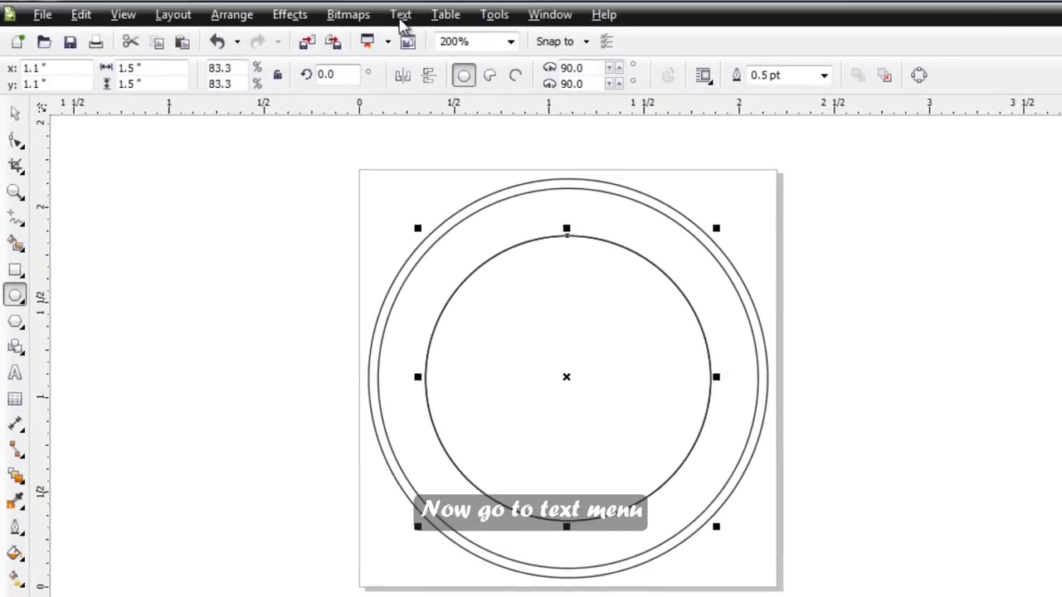
- Fit a string of closing brackets to the inner 1.5-inch circle's path
{"action": "left_click", "coordinate": [401, 15]}
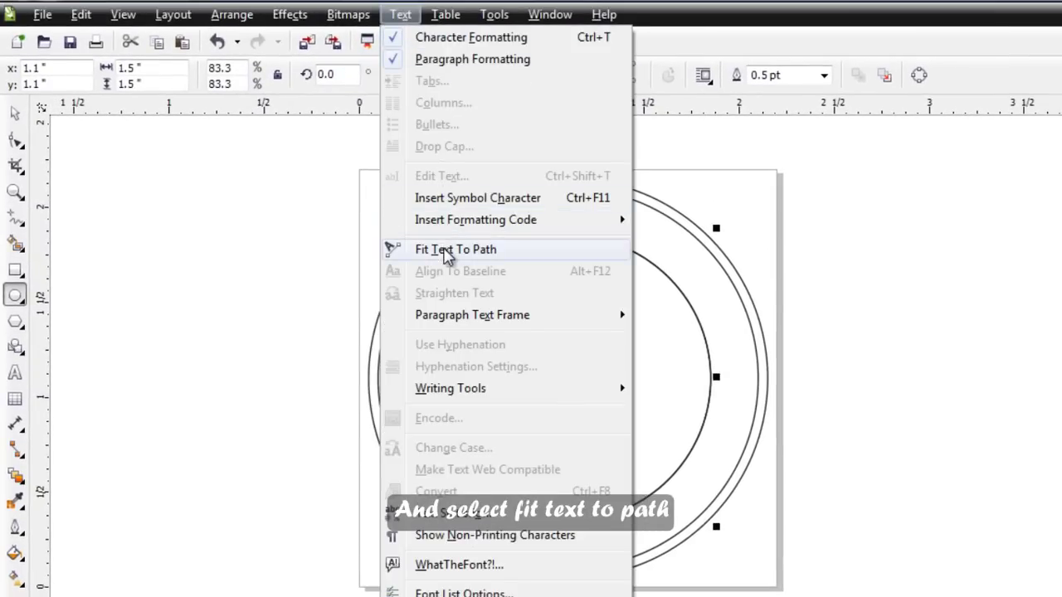
{"action": "left_click", "coordinate": [446, 255]}
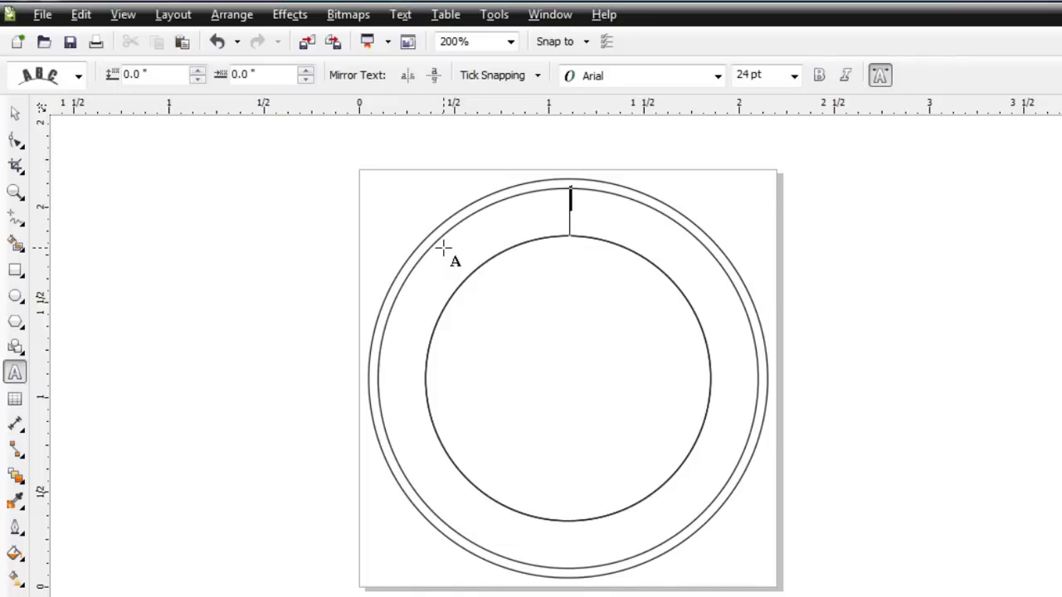
{"action": "type", "text": ")"}
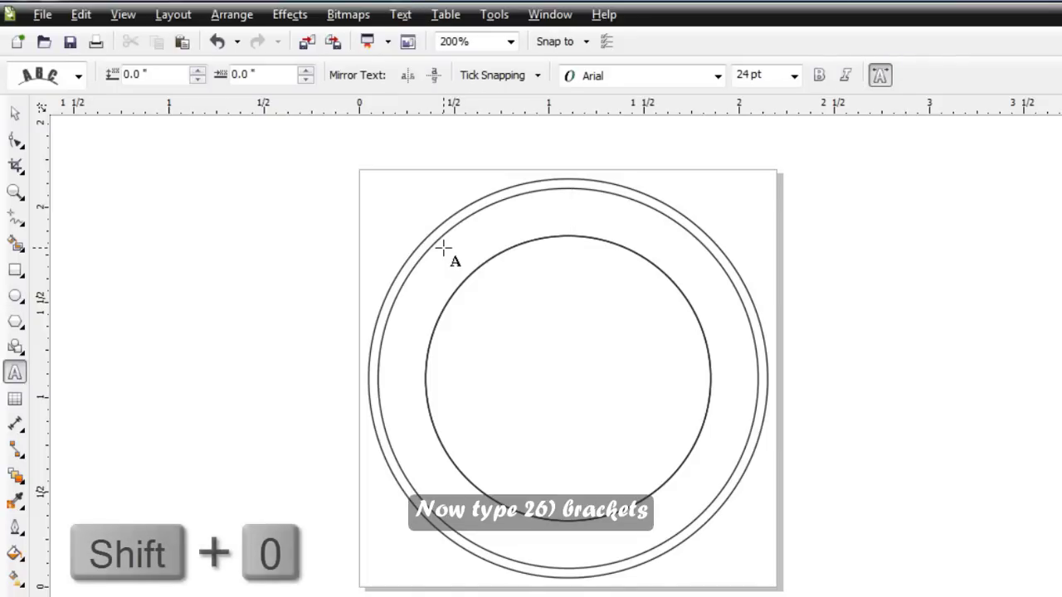
{"action": "type", "text": "))"}
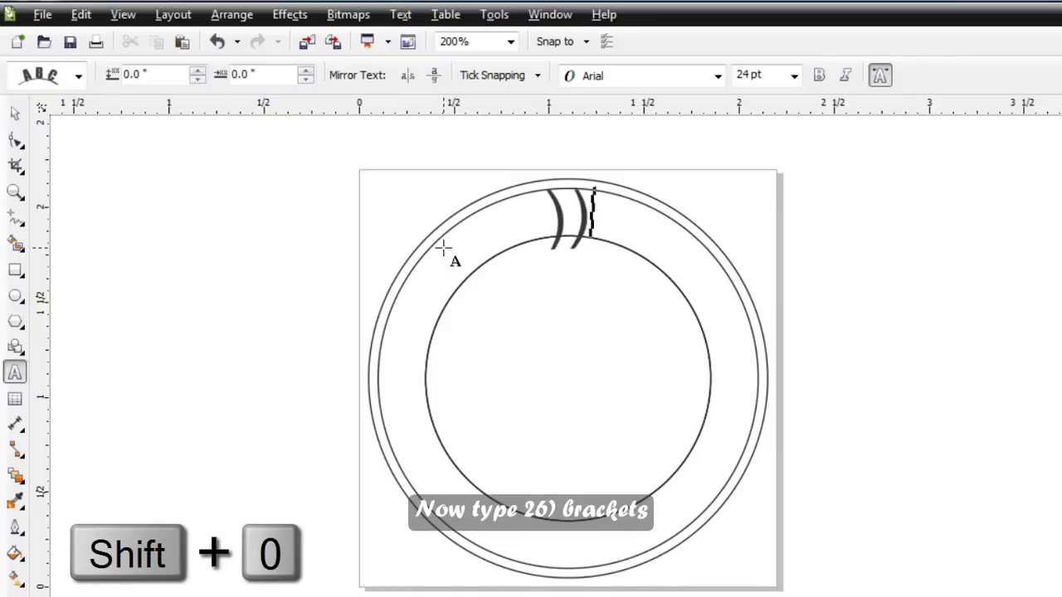
{"action": "type", "text": "))))"}
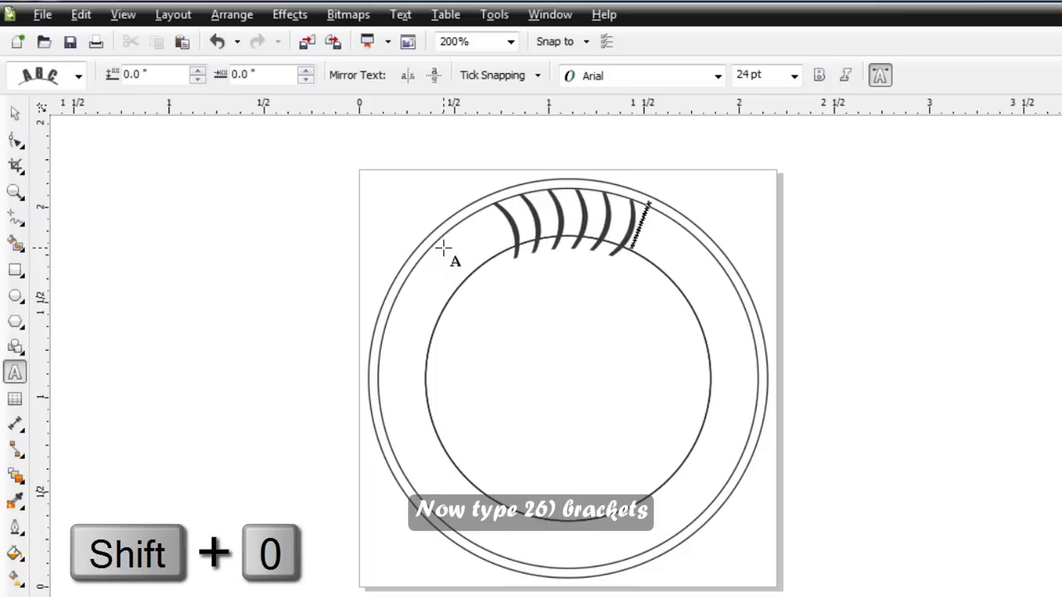
{"action": "type", "text": ")"}
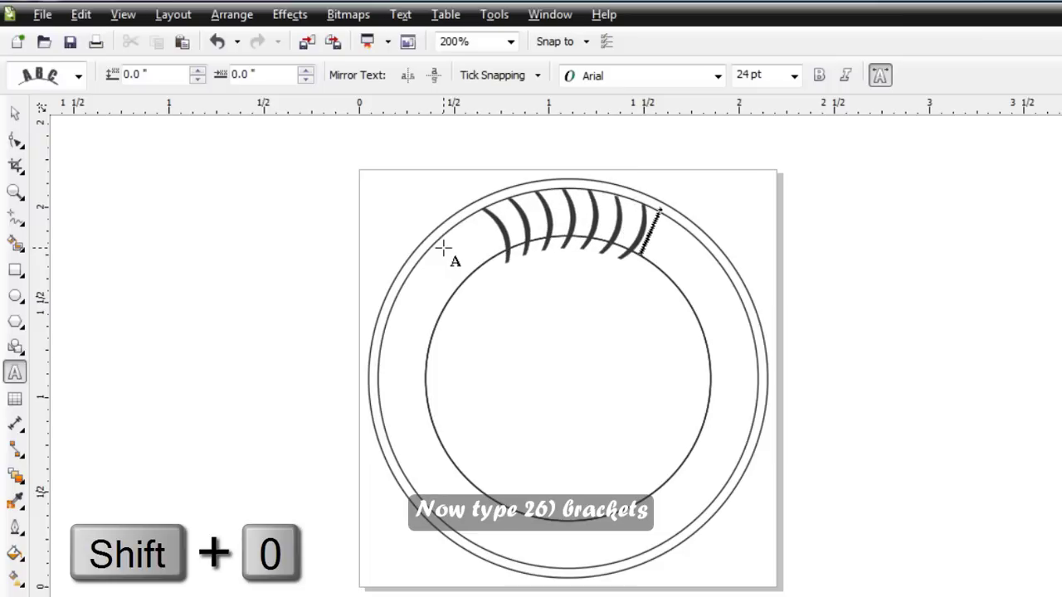
{"action": "type", "text": ")))"}
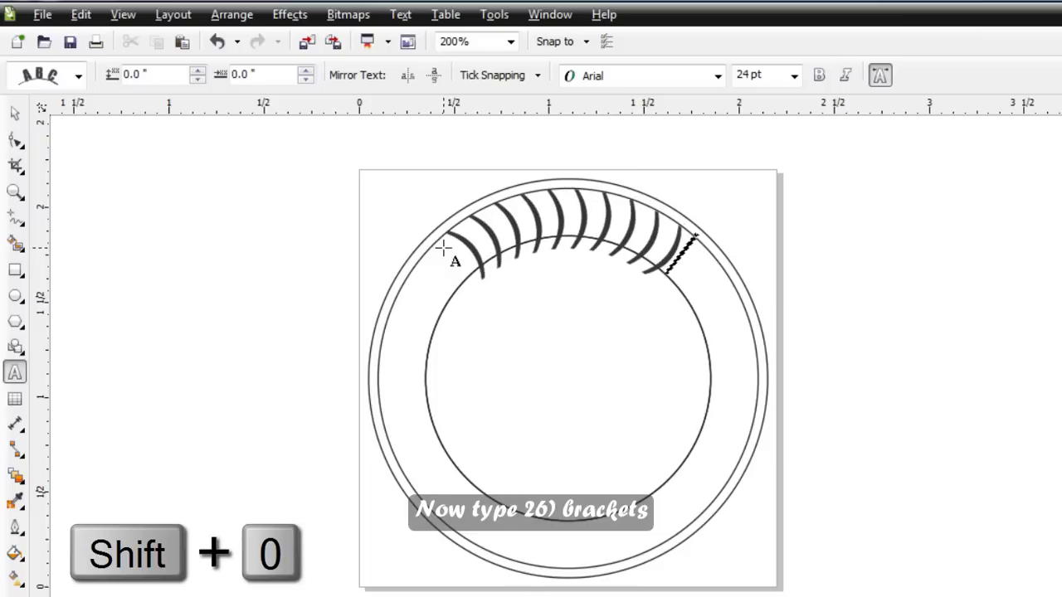
{"action": "type", "text": "))))"}
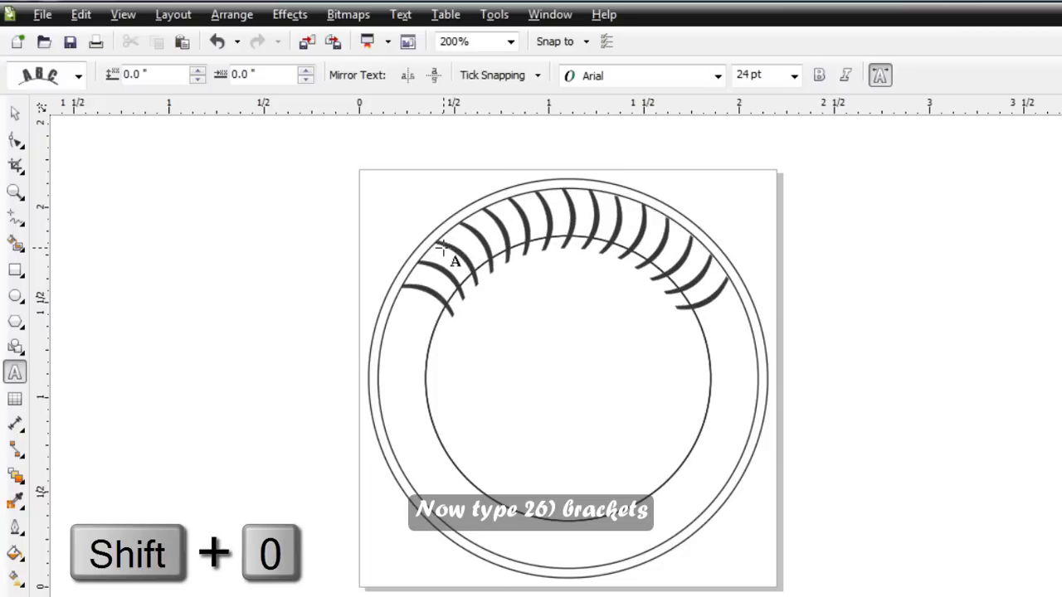
{"action": "type", "text": "))))"}
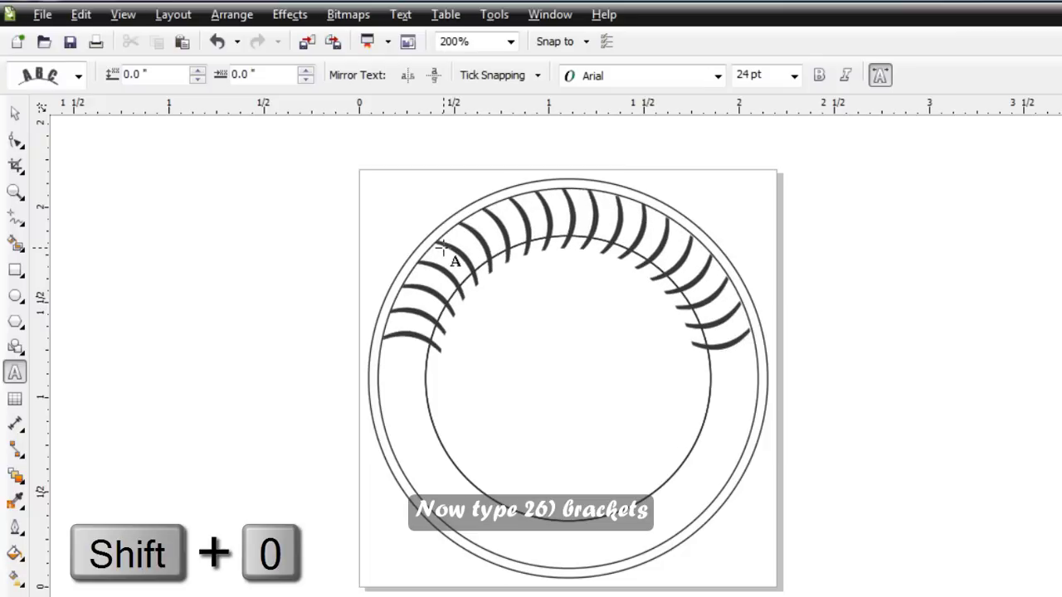
{"action": "type", "text": ")))"}
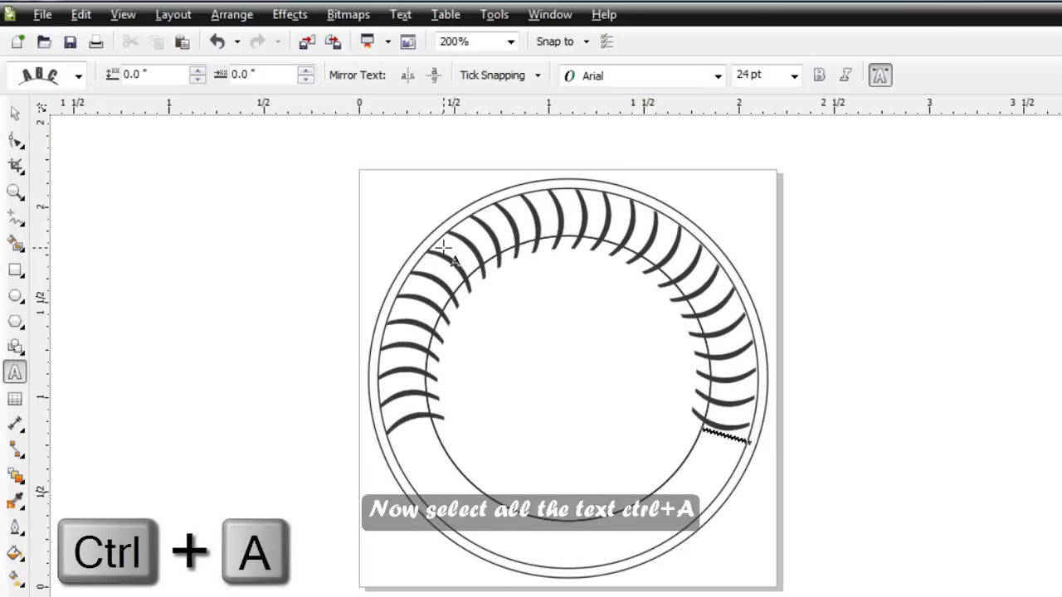
- Set all the bracket text to 12 pt and bring up the paragraph and character formatting dockers
{"action": "key", "text": "ctrl+a"}
{"action": "left_click", "coordinate": [794, 75]}
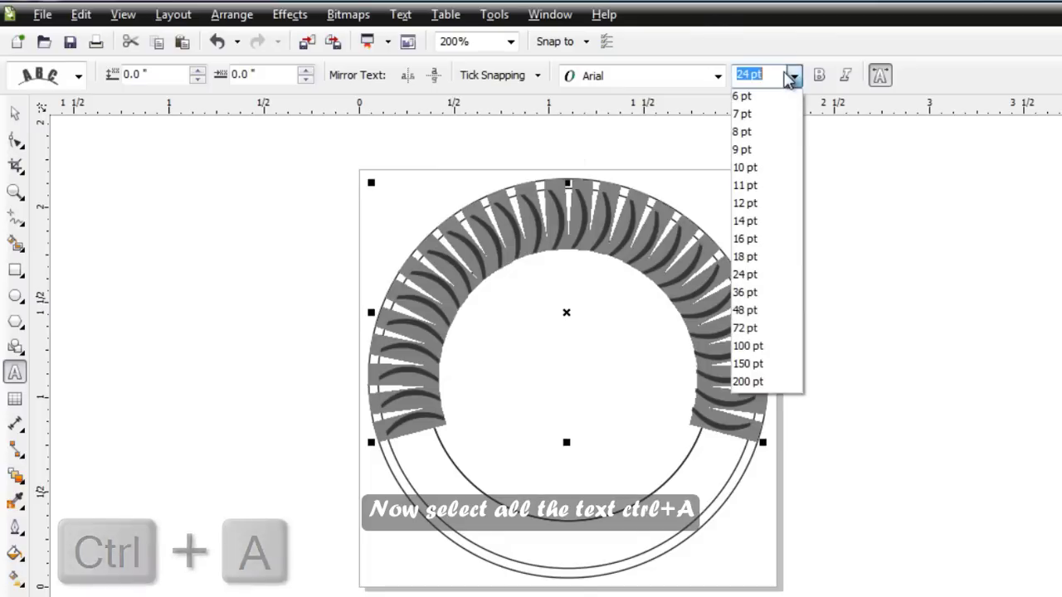
{"action": "left_click", "coordinate": [772, 204]}
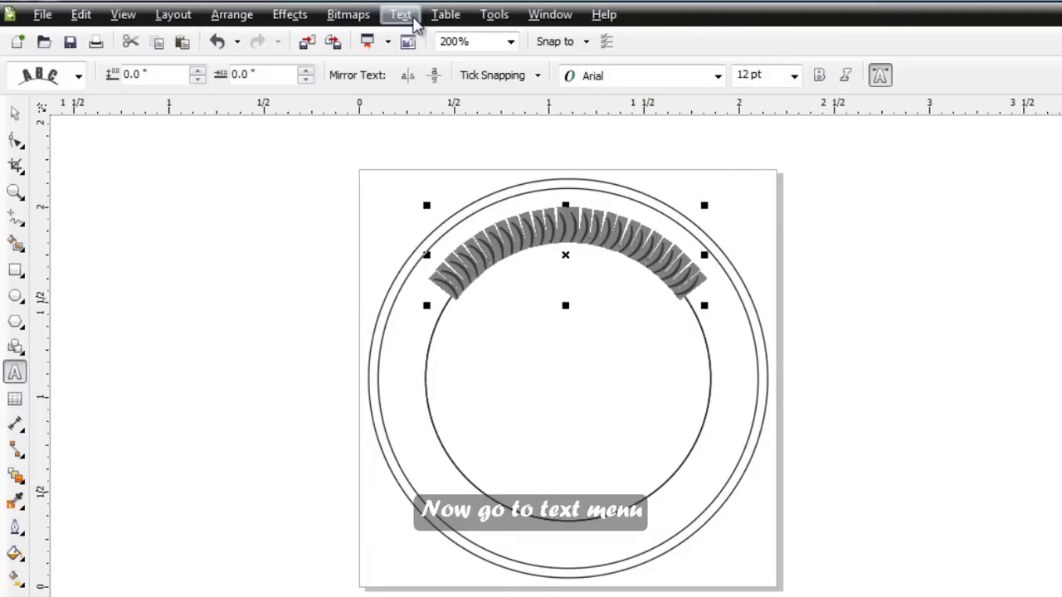
{"action": "left_click", "coordinate": [412, 18]}
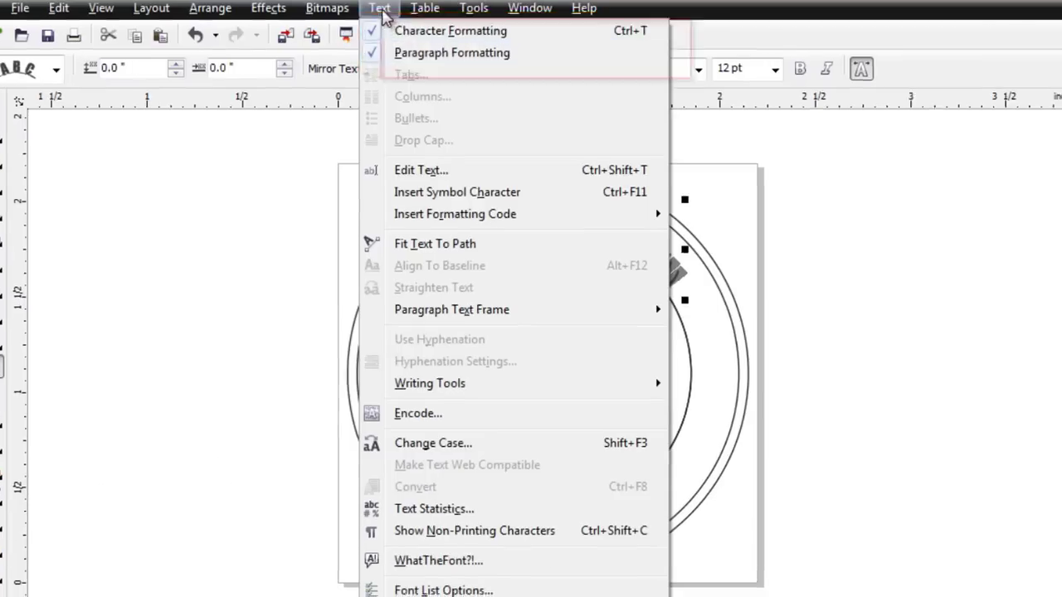
{"action": "left_click", "coordinate": [526, 64]}
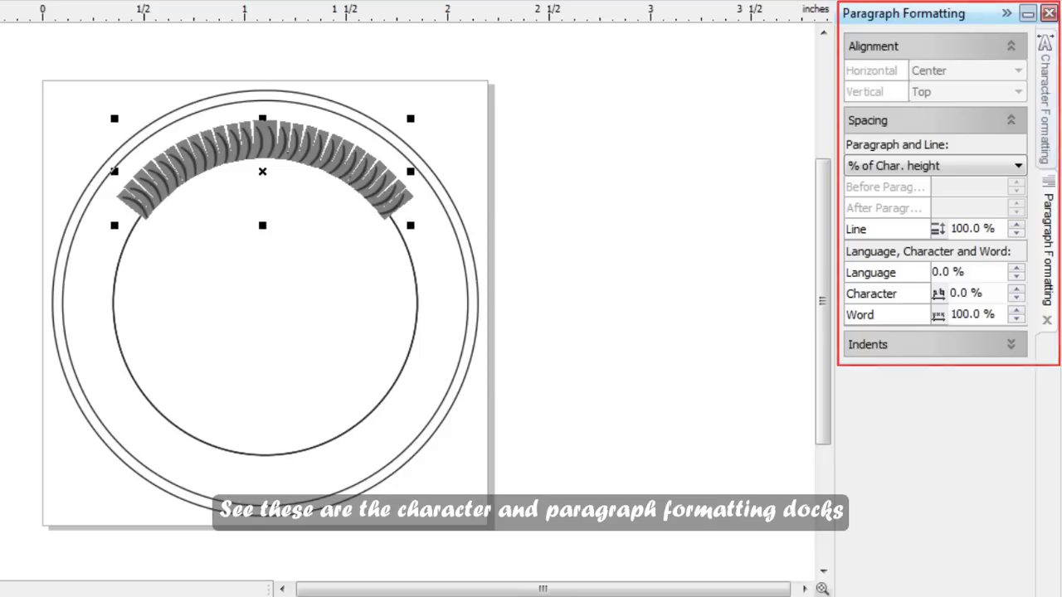
{"action": "key", "text": "Escape"}
{"action": "key", "text": "ctrl+t"}
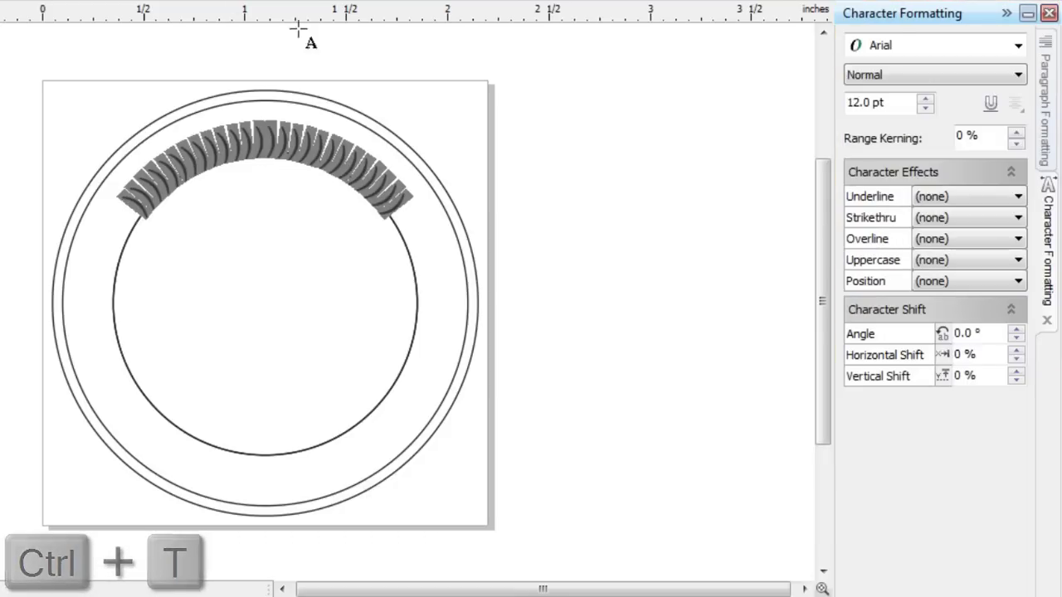
- Rotate the bracket characters to a 100° character angle
{"action": "key", "text": "Tab"}
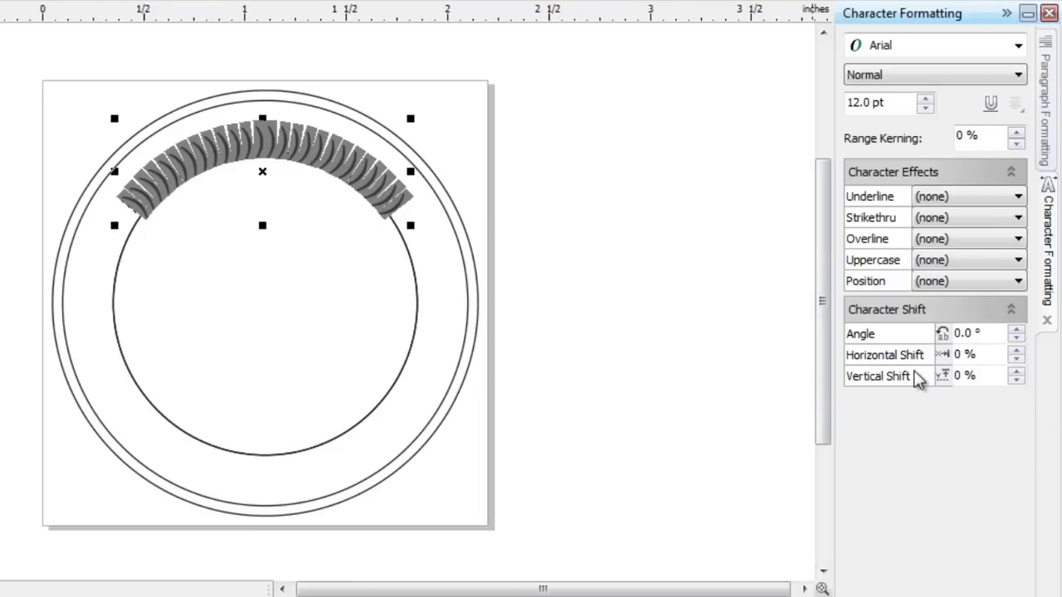
{"action": "double_click", "coordinate": [974, 333]}
{"action": "type", "text": "10"}
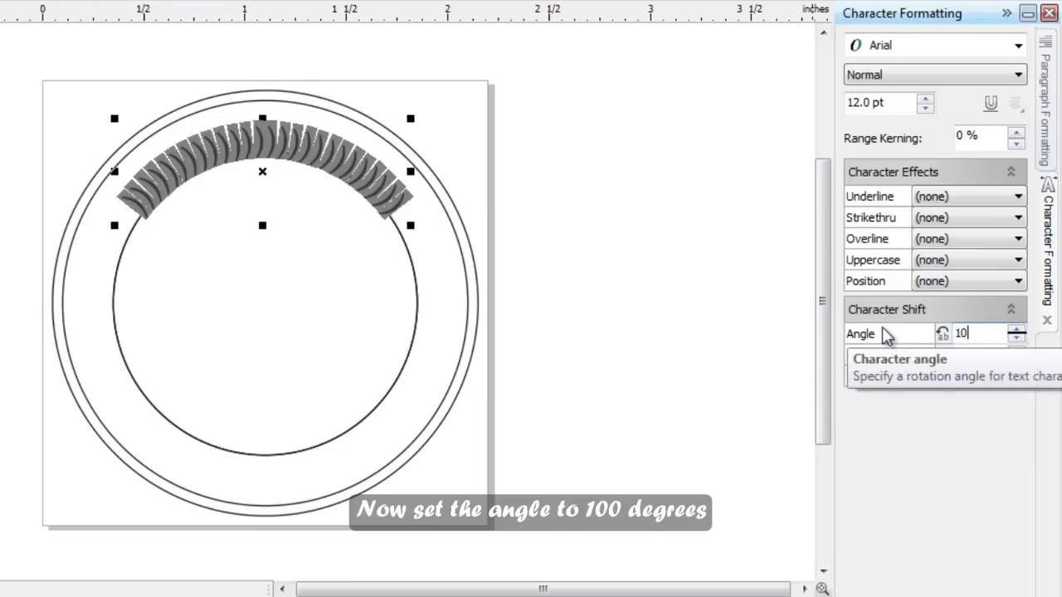
{"action": "type", "text": "0"}
{"action": "key", "text": "Return"}
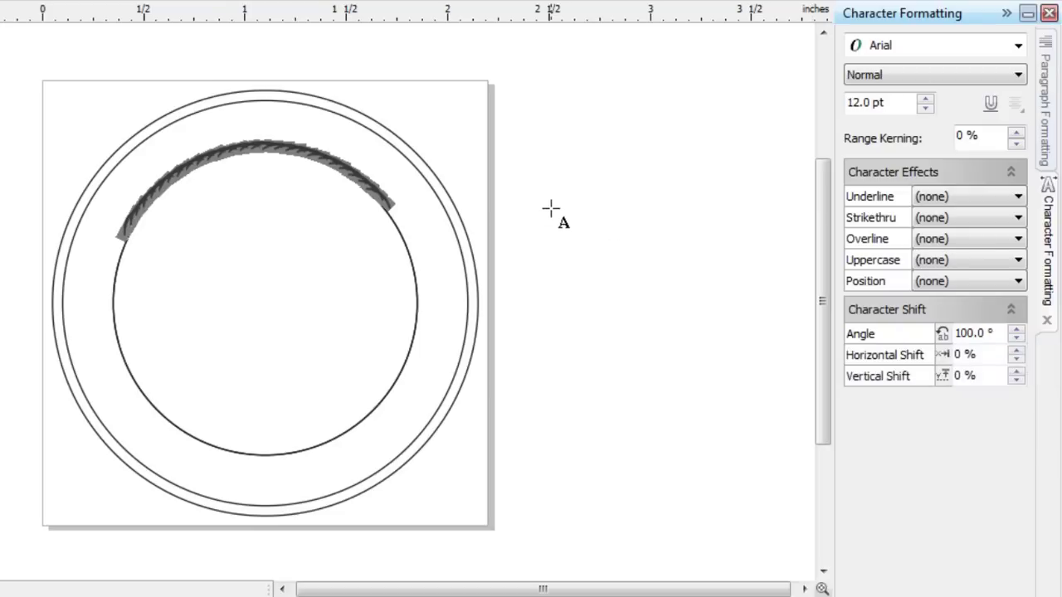
- Give the brackets 248% character spacing and a -0.1" distance from the path
{"action": "key", "text": "ctrl+t"}
{"action": "key", "text": "ctrl+t"}
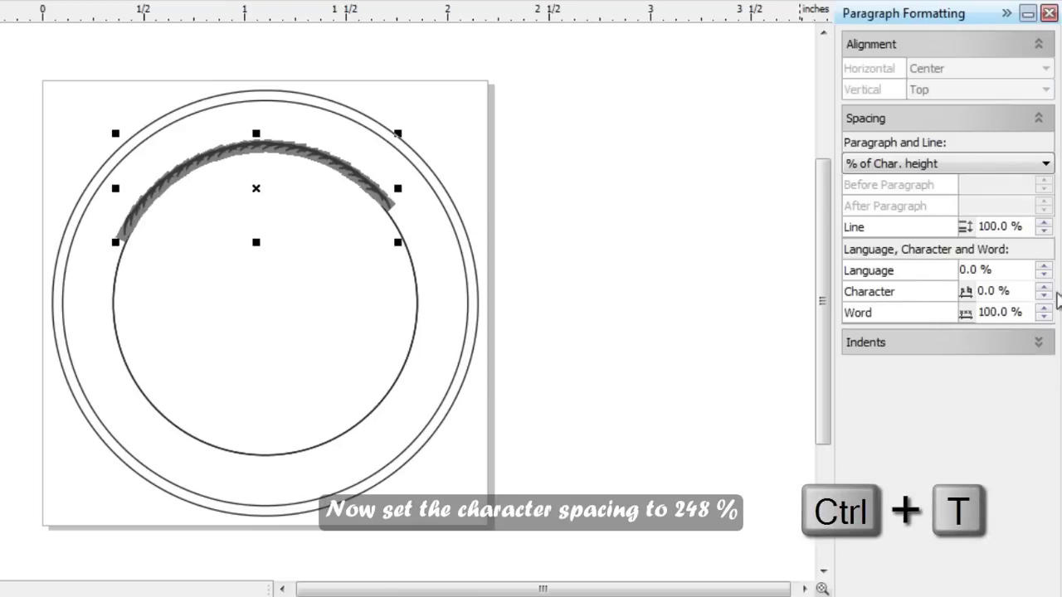
{"action": "left_click_drag", "start_coordinate": [1019, 291], "coordinate": [948, 301]}
{"action": "type", "text": "248"}
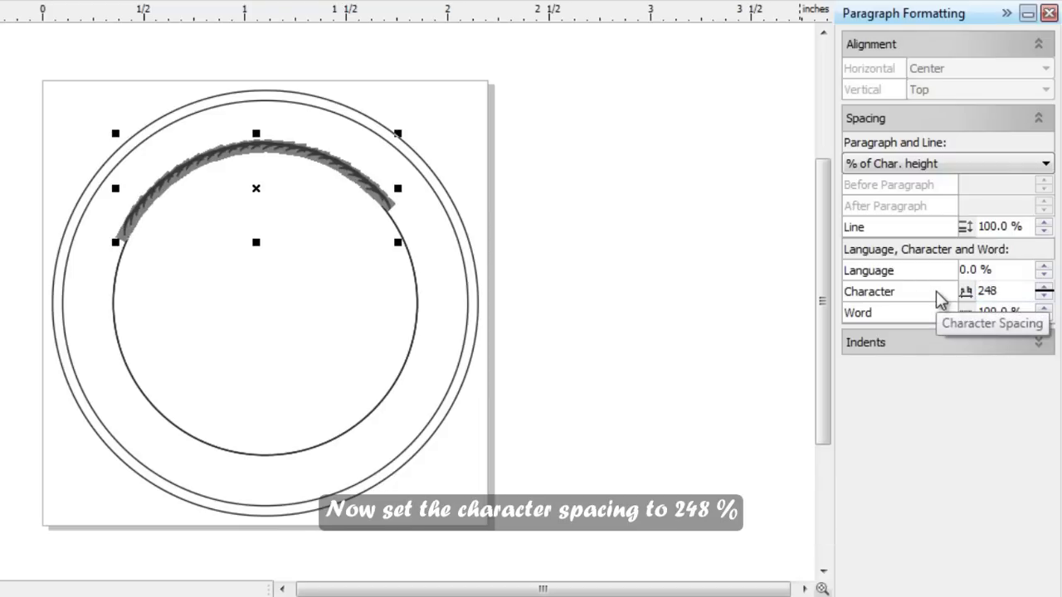
{"action": "key", "text": "Return"}
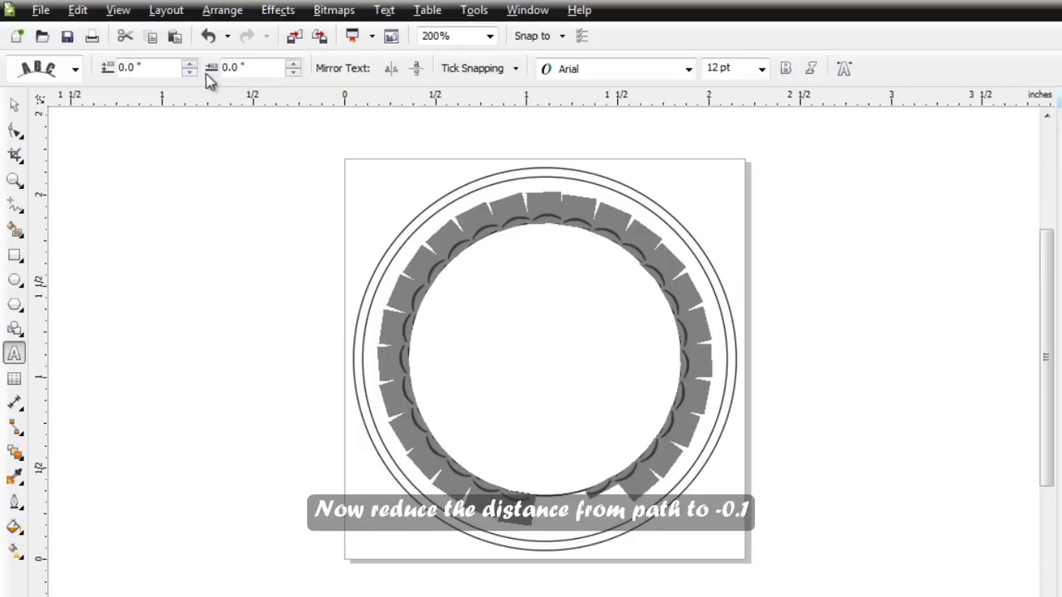
{"action": "left_click", "coordinate": [190, 72]}
{"action": "left_click", "coordinate": [190, 72]}
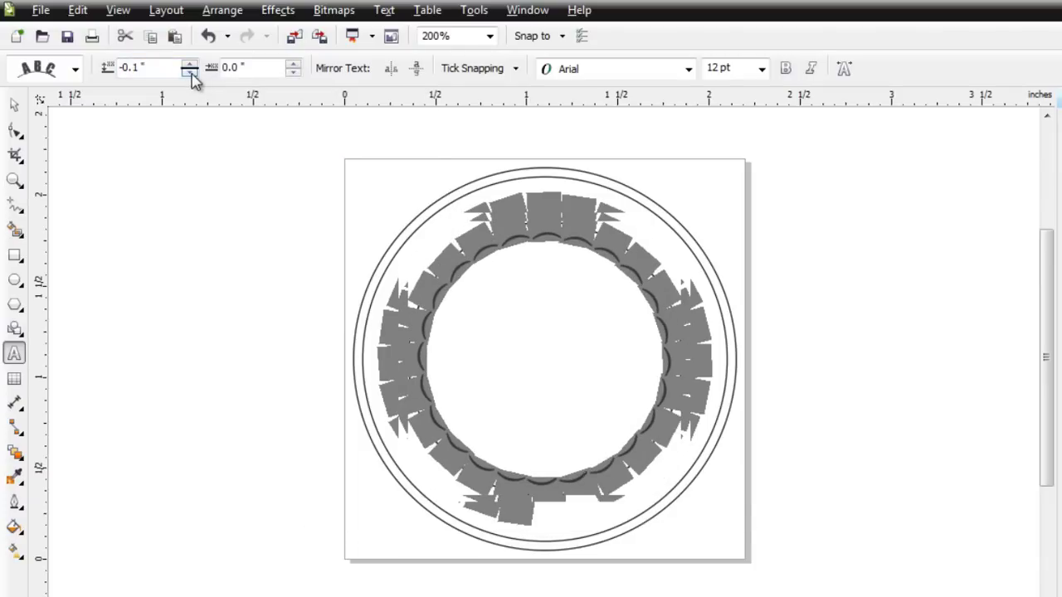
{"action": "left_click", "coordinate": [14, 106]}
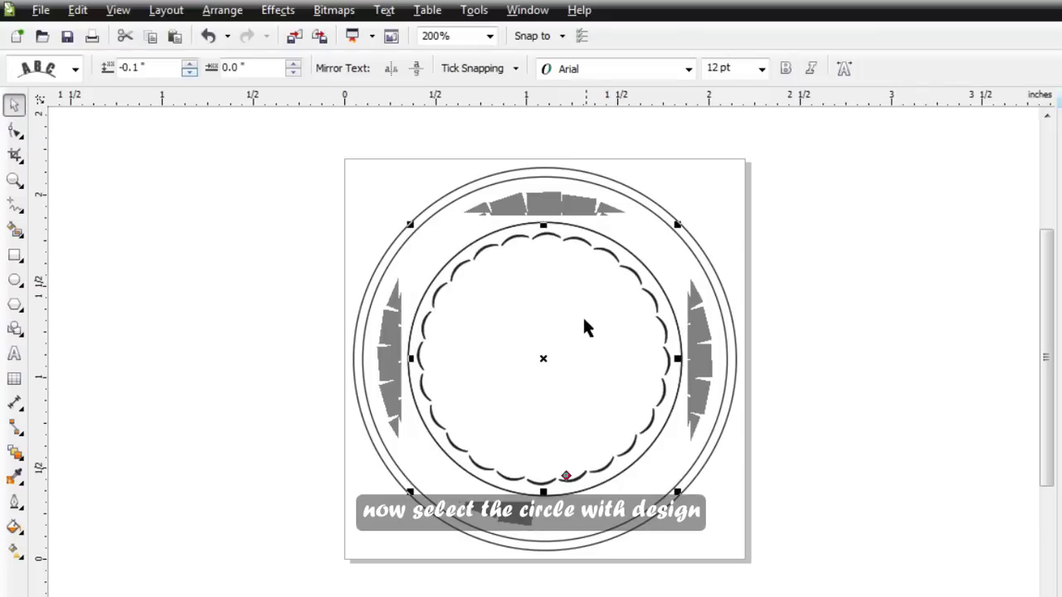
- Remove the outline from the inner circle carrying the scalloped text
{"action": "left_click", "coordinate": [536, 292]}
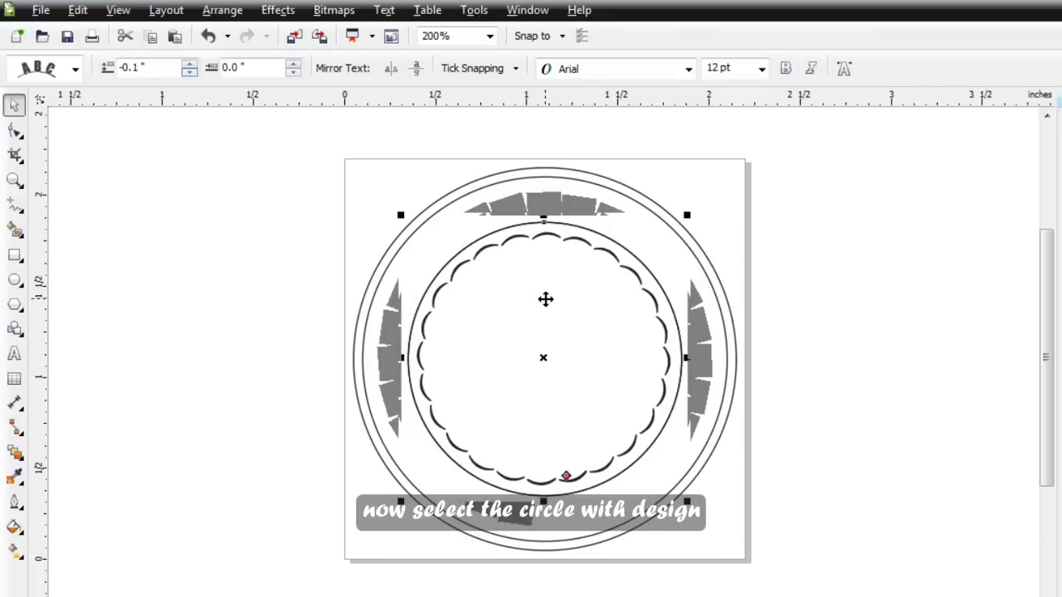
{"action": "scroll", "coordinate": [545, 300], "scroll_direction": "up", "scroll_amount": 1}
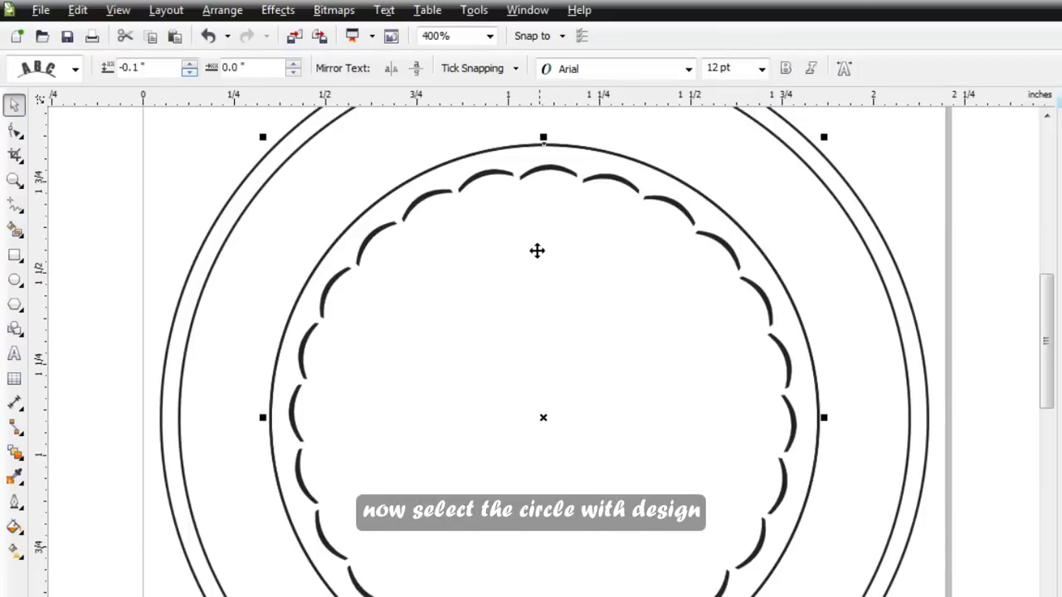
{"action": "left_click", "coordinate": [535, 283]}
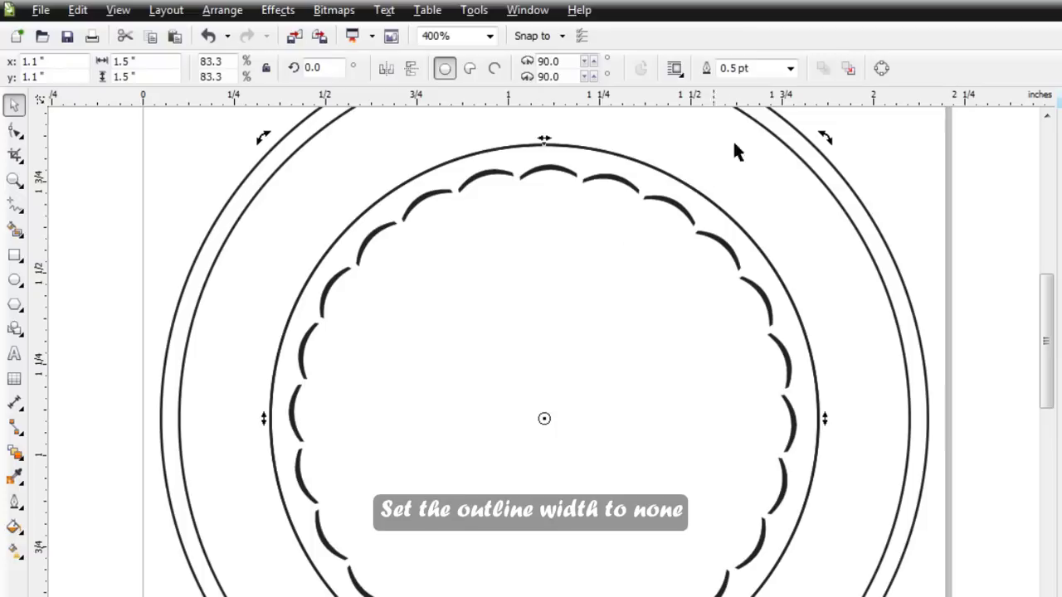
{"action": "left_click", "coordinate": [789, 70]}
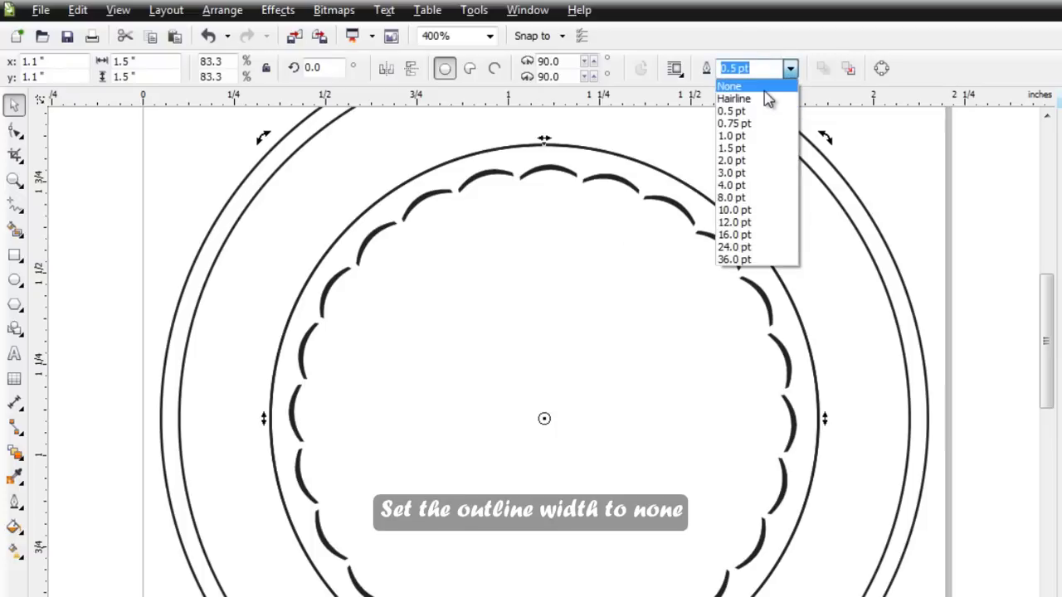
{"action": "left_click", "coordinate": [764, 90]}
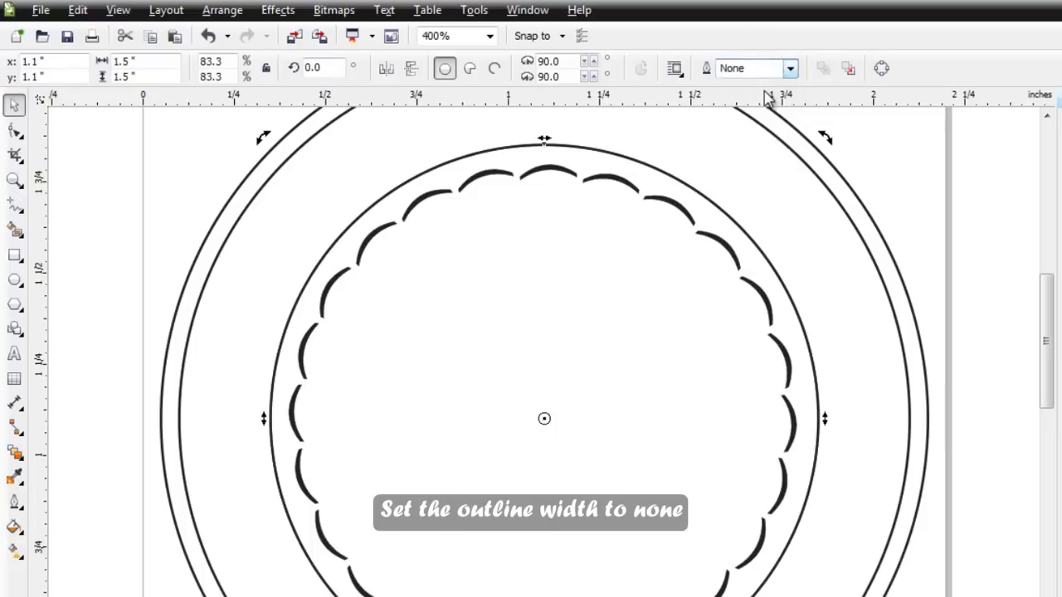
- Nudge the scalloped circle slightly down and to the left
{"action": "left_click", "coordinate": [632, 159]}
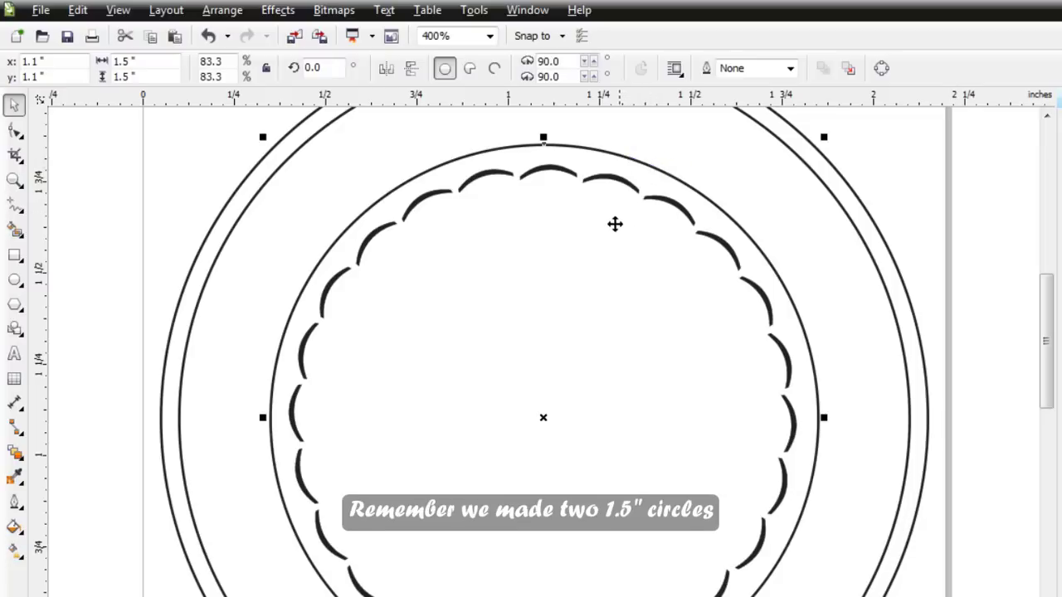
{"action": "scroll", "coordinate": [542, 370], "scroll_direction": "down", "scroll_amount": 1}
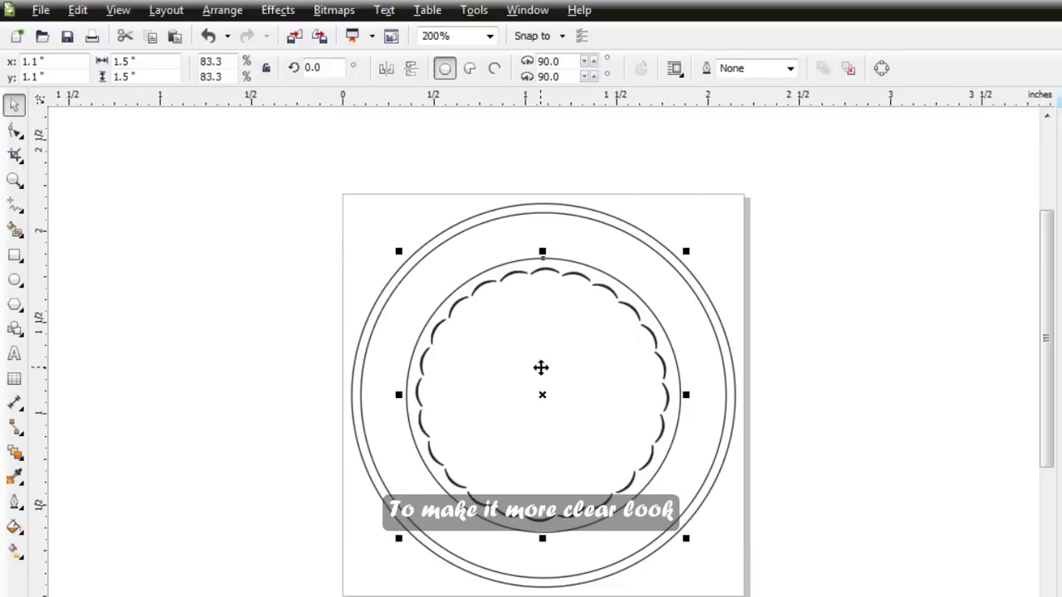
{"action": "left_click_drag", "start_coordinate": [544, 368], "coordinate": [538, 380]}
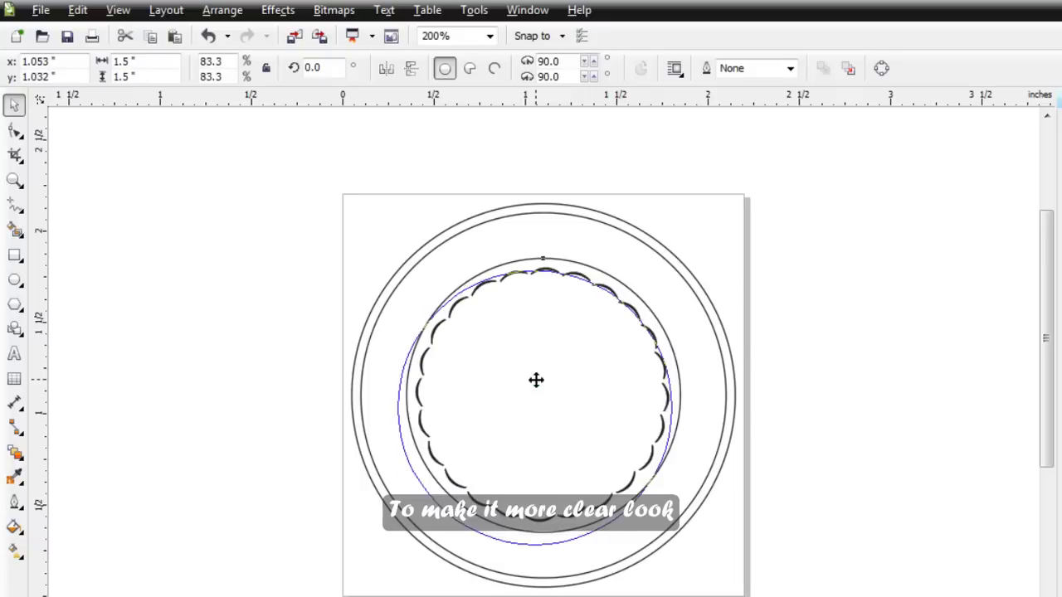
{"action": "left_click", "coordinate": [592, 273]}
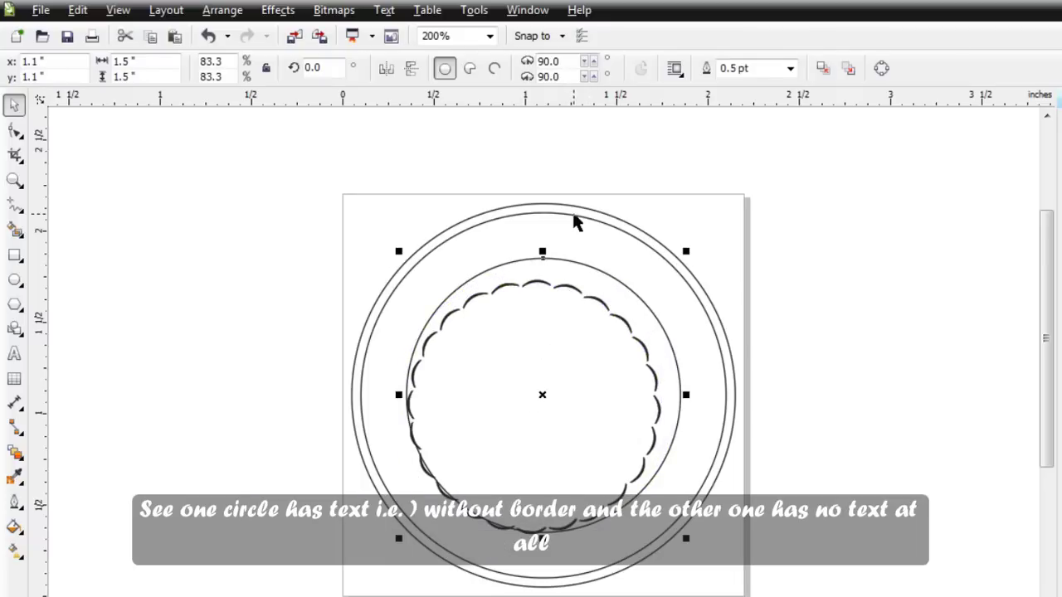
- Fit the text 'HYDERABAD-500001' to the middle circle and size it 12 pt
{"action": "left_click", "coordinate": [385, 10]}
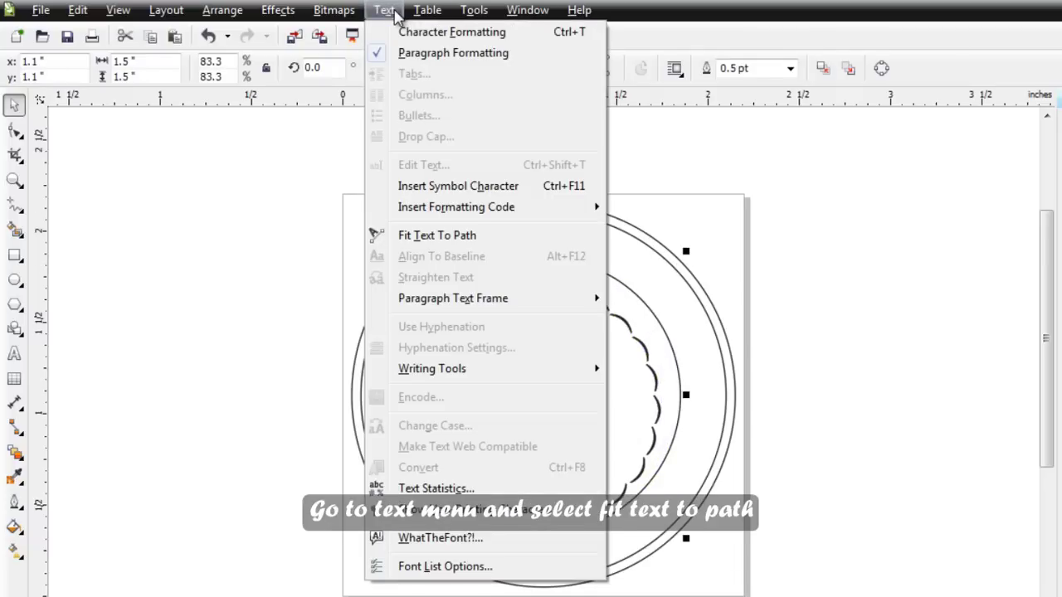
{"action": "left_click", "coordinate": [437, 237]}
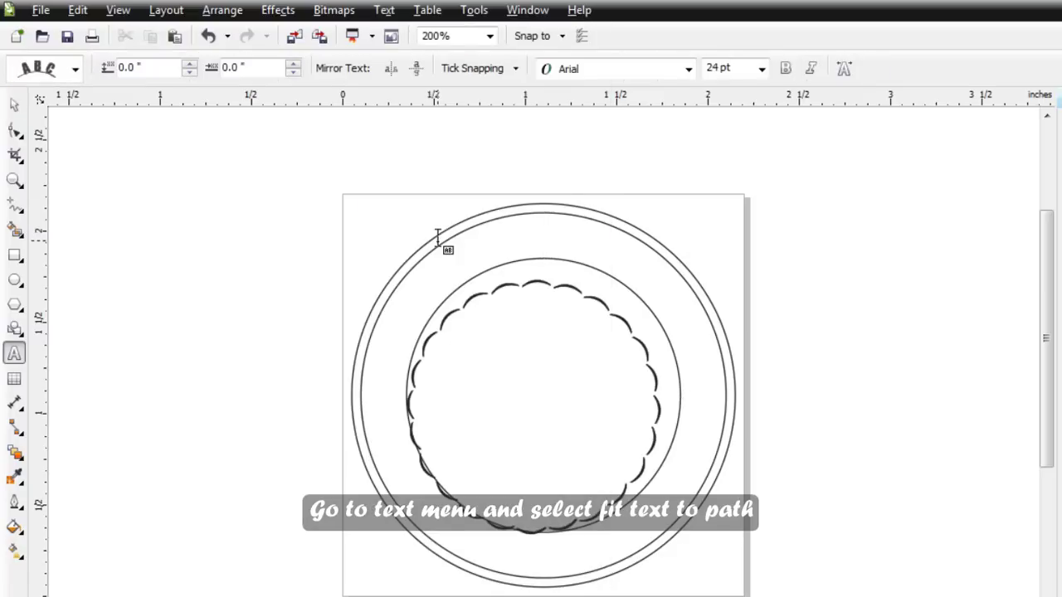
{"action": "type", "text": "HYDER"}
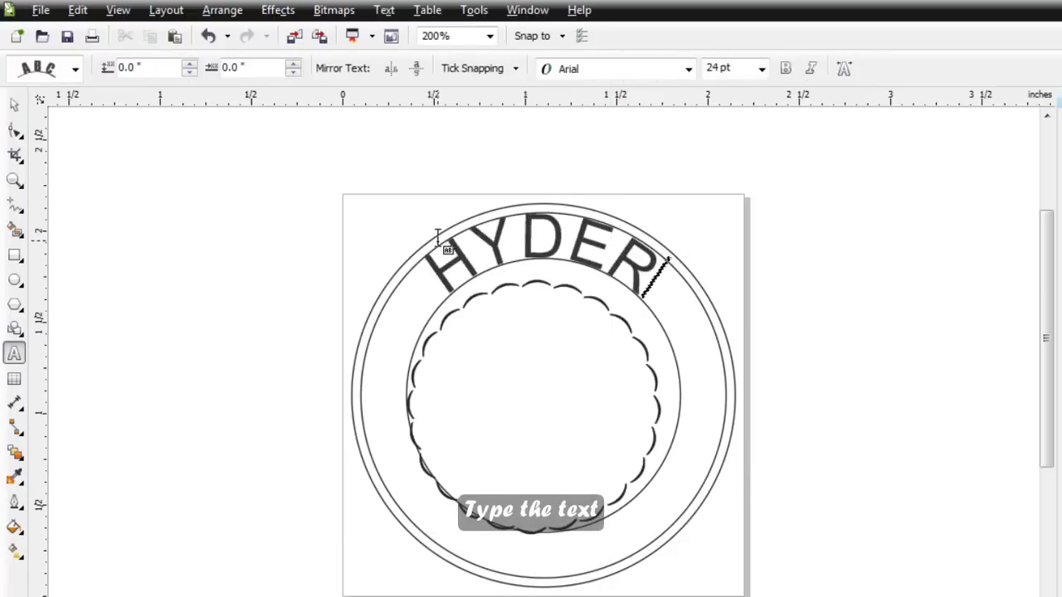
{"action": "type", "text": "ABAD-"}
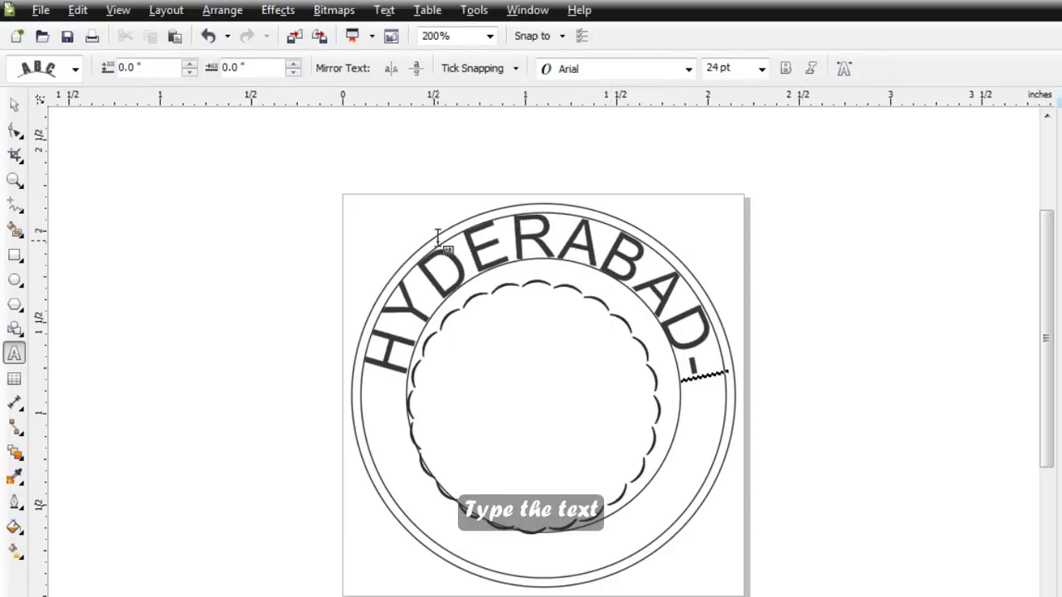
{"action": "type", "text": "50000"}
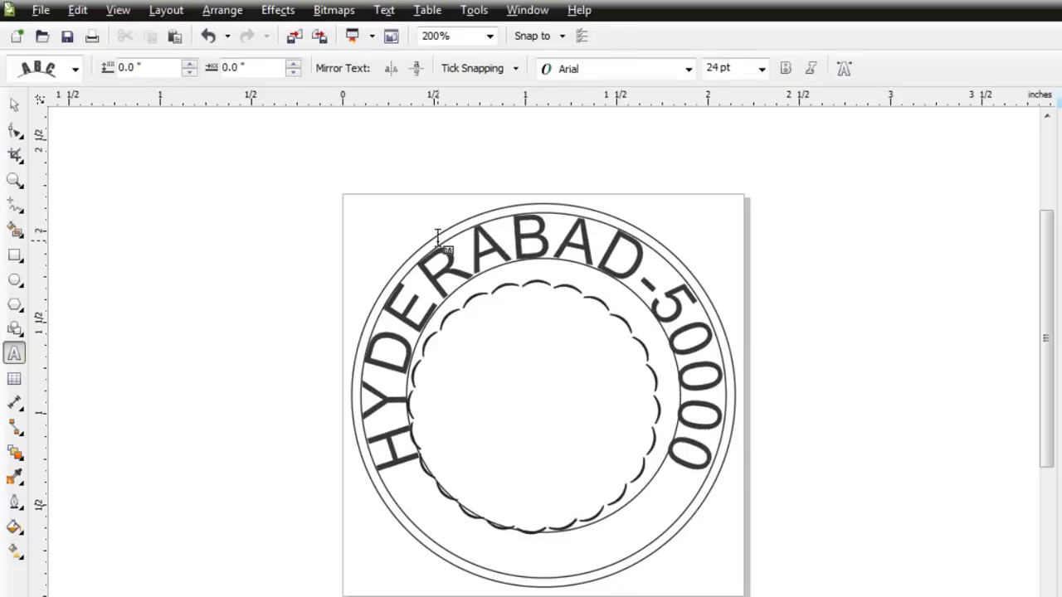
{"action": "type", "text": "1"}
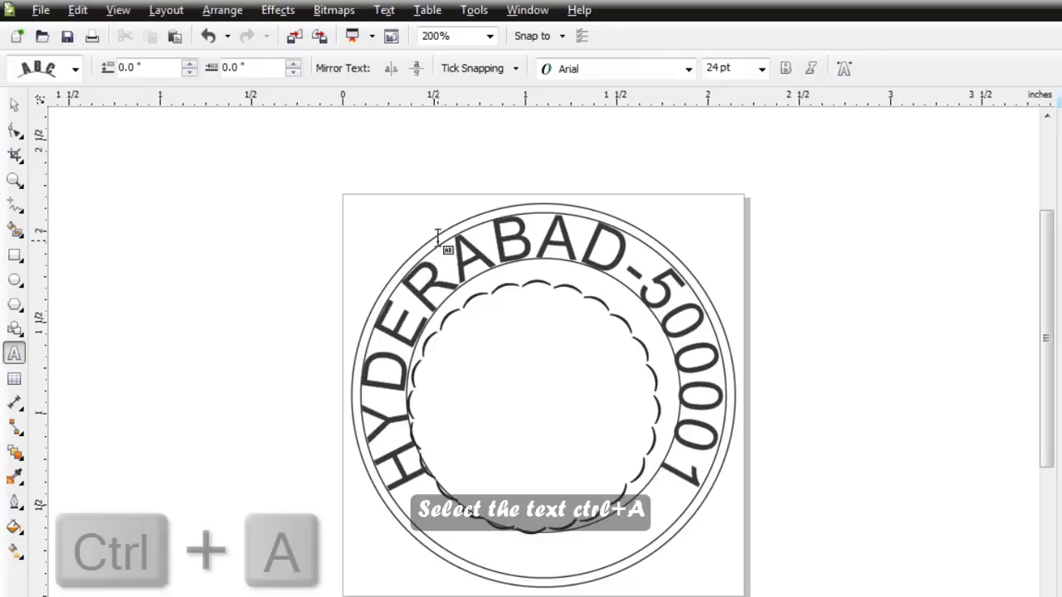
{"action": "key", "text": "ctrl+a"}
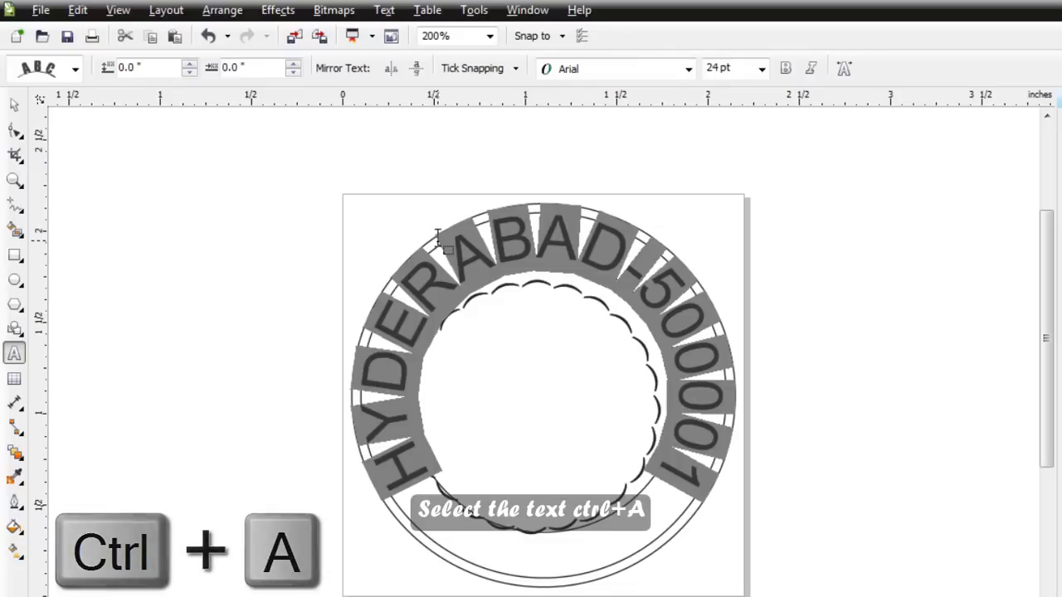
{"action": "left_click", "coordinate": [762, 69]}
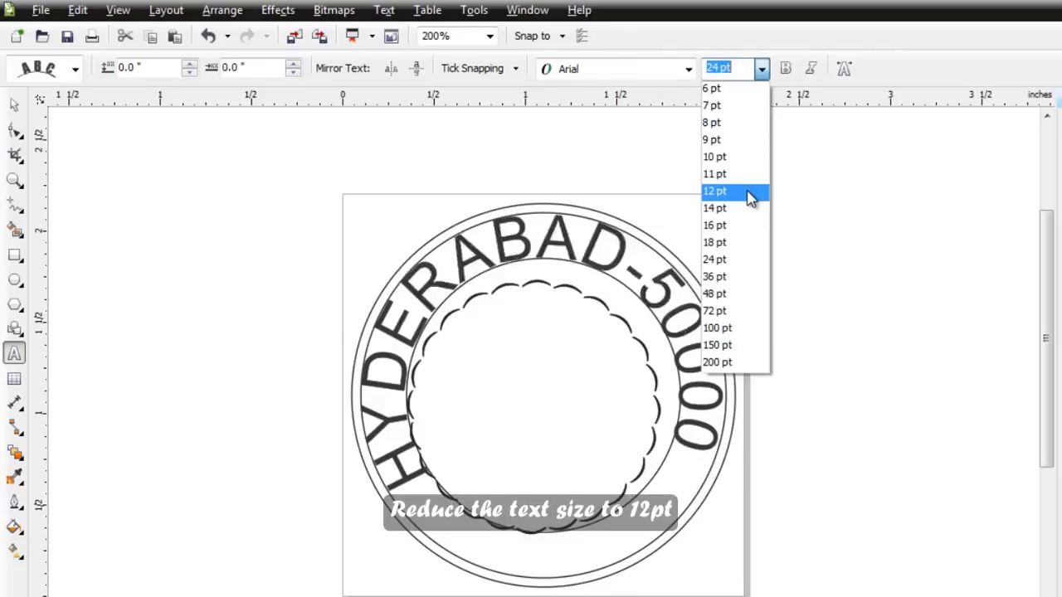
{"action": "left_click", "coordinate": [749, 191]}
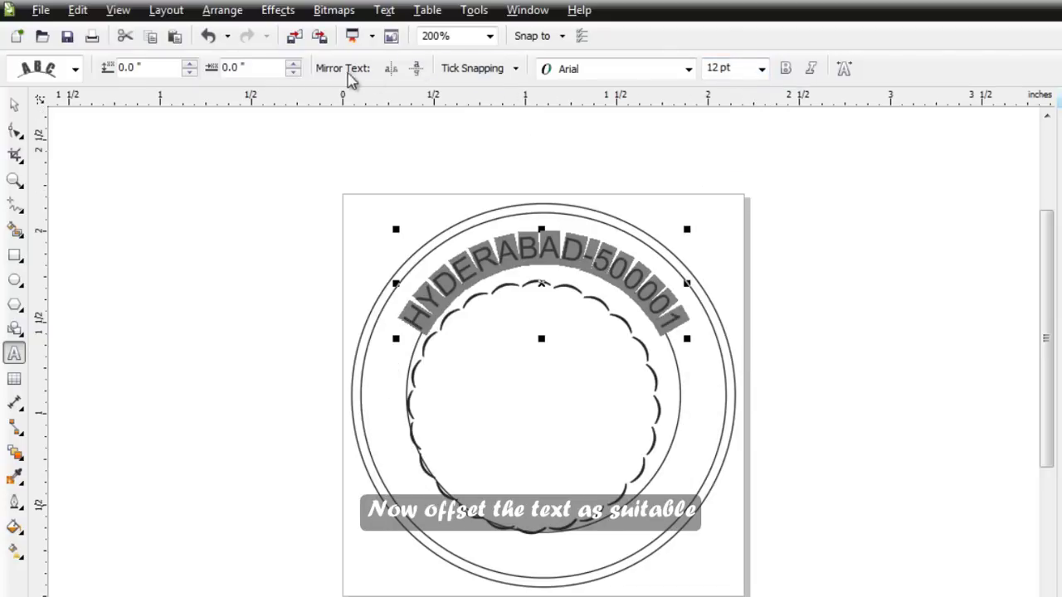
- Move the text to the bottom with a 2.5" offset and mirror it upright
{"action": "double_click", "coordinate": [237, 68]}
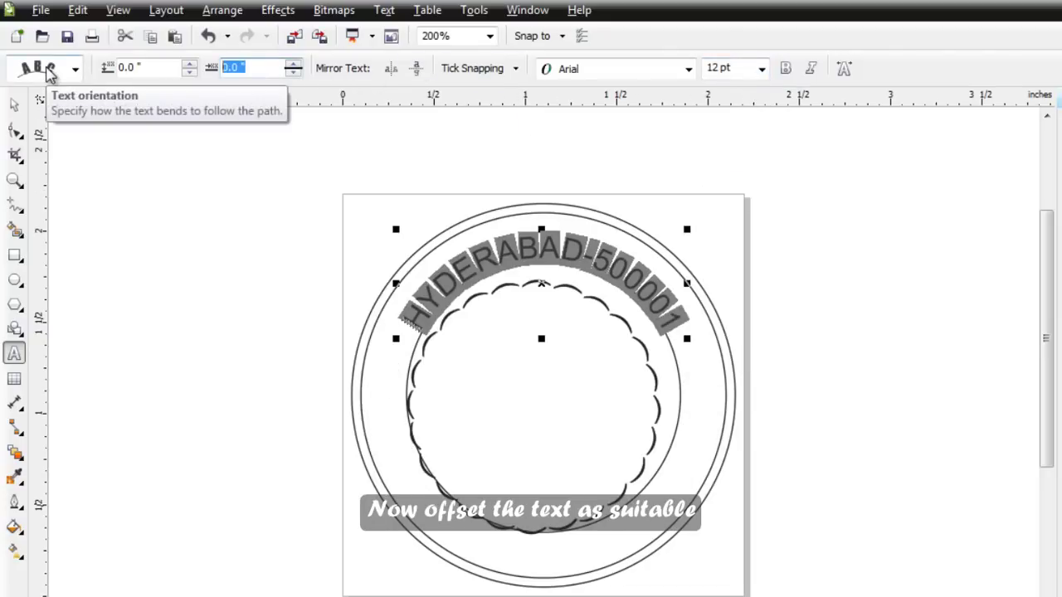
{"action": "type", "text": "2."}
{"action": "type", "text": "5"}
{"action": "key", "text": "Return"}
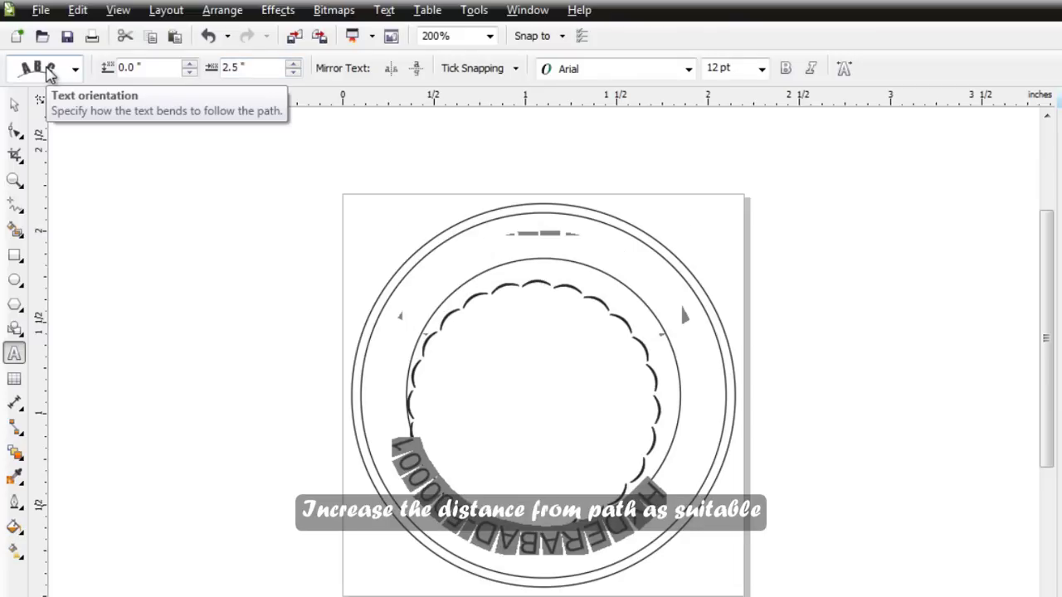
{"action": "left_click", "coordinate": [190, 63]}
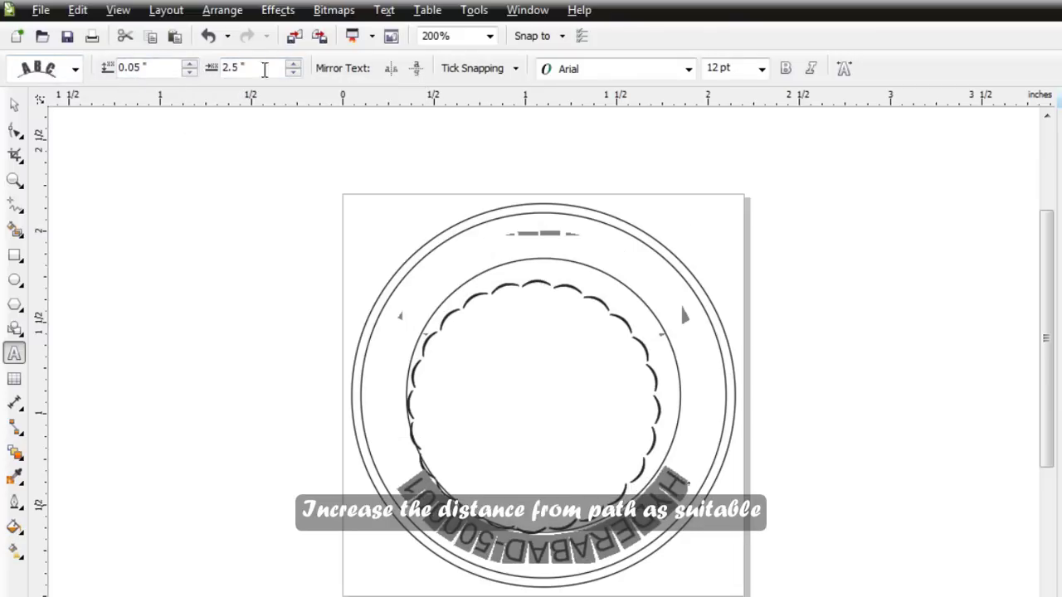
{"action": "left_click", "coordinate": [415, 69]}
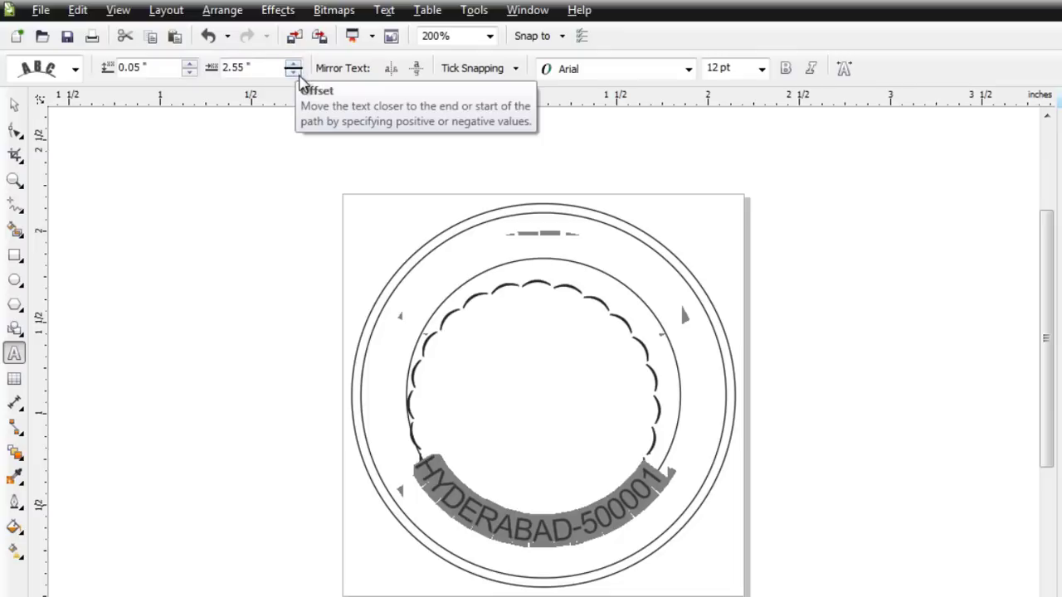
- Raise the distance from the path to 0.15" and the offset to about 2.8"
{"action": "left_click", "coordinate": [189, 64]}
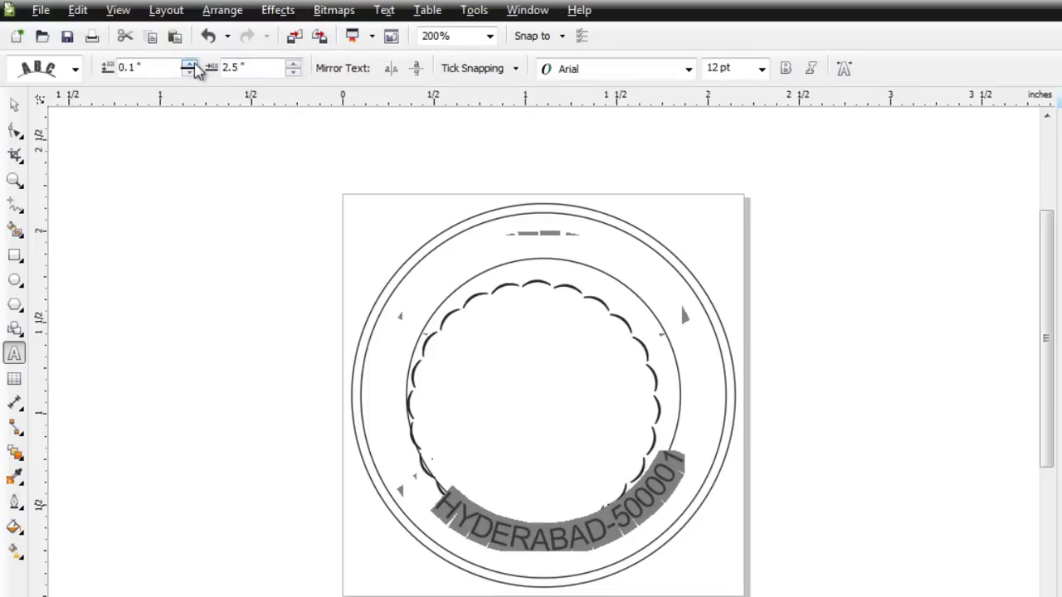
{"action": "left_click", "coordinate": [189, 64]}
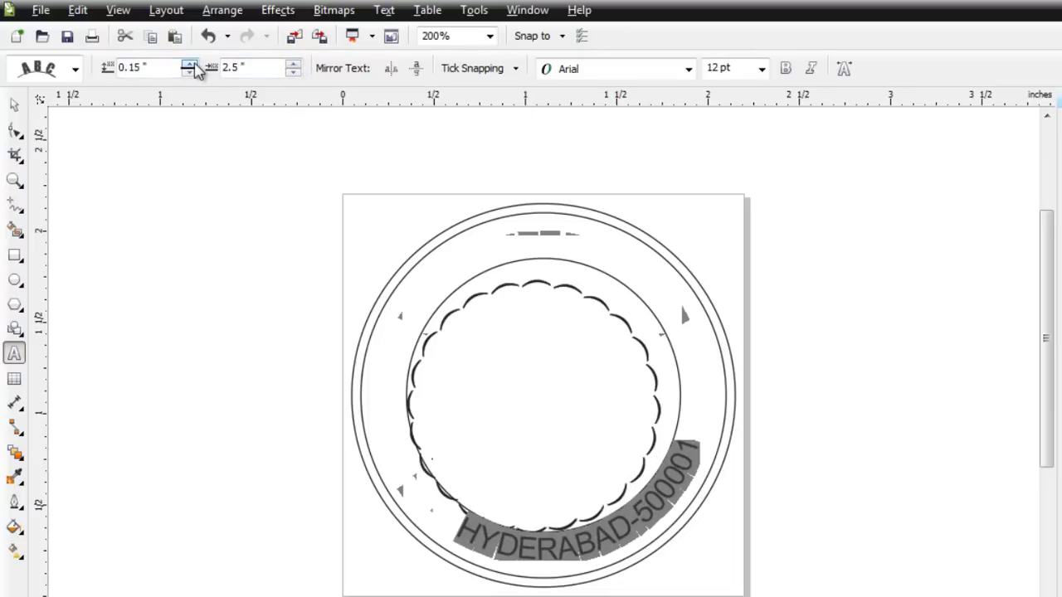
{"action": "left_click", "coordinate": [293, 73]}
{"action": "left_click", "coordinate": [292, 64]}
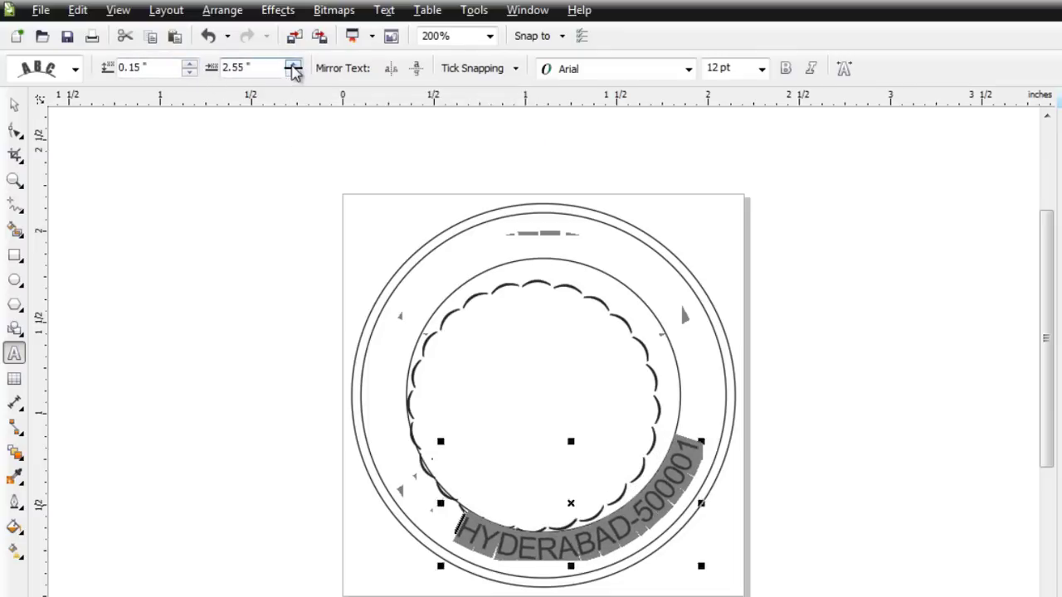
{"action": "left_click", "coordinate": [292, 64]}
{"action": "left_click", "coordinate": [292, 64]}
{"action": "left_click", "coordinate": [292, 64]}
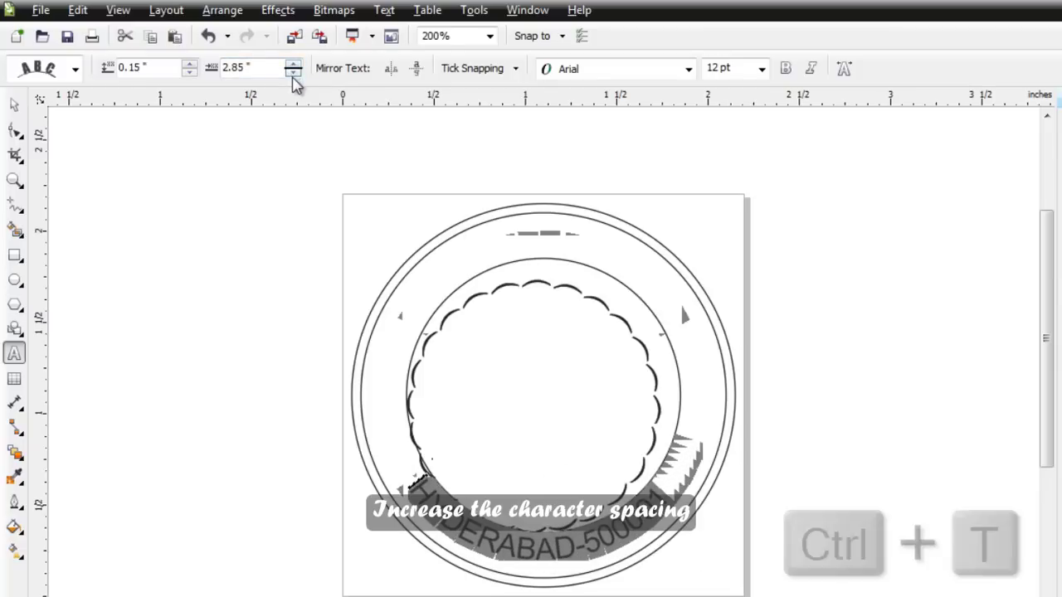
- Raise the character spacing of the HYDERABAD-500001 path text to 11% in Paragraph Formatting
{"action": "key", "text": "ctrl+t"}
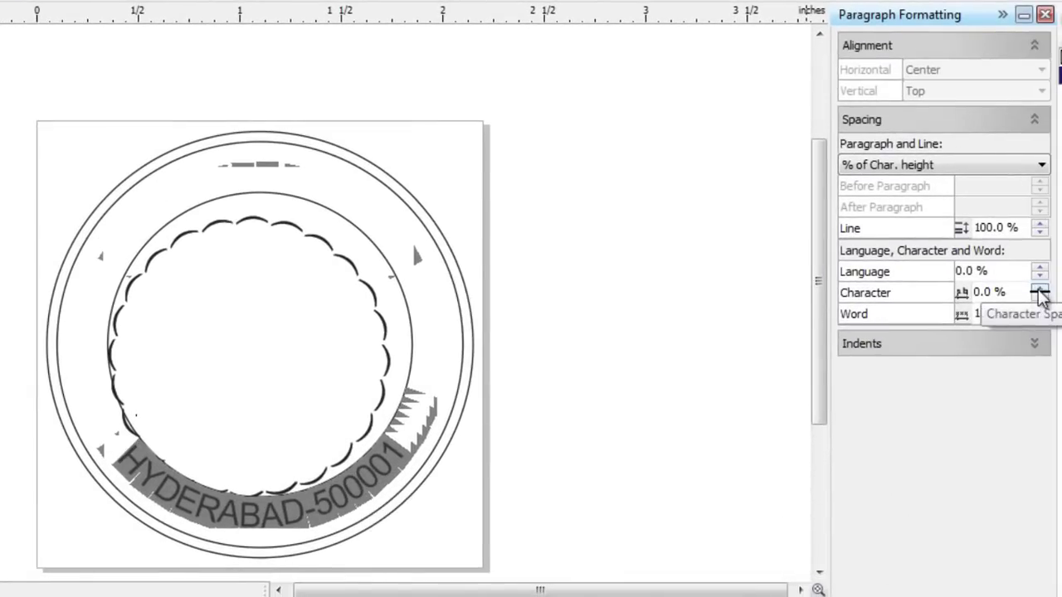
{"action": "left_click", "coordinate": [1040, 288]}
{"action": "left_click", "coordinate": [1040, 288]}
{"action": "left_click", "coordinate": [1039, 289]}
{"action": "left_click", "coordinate": [1040, 288]}
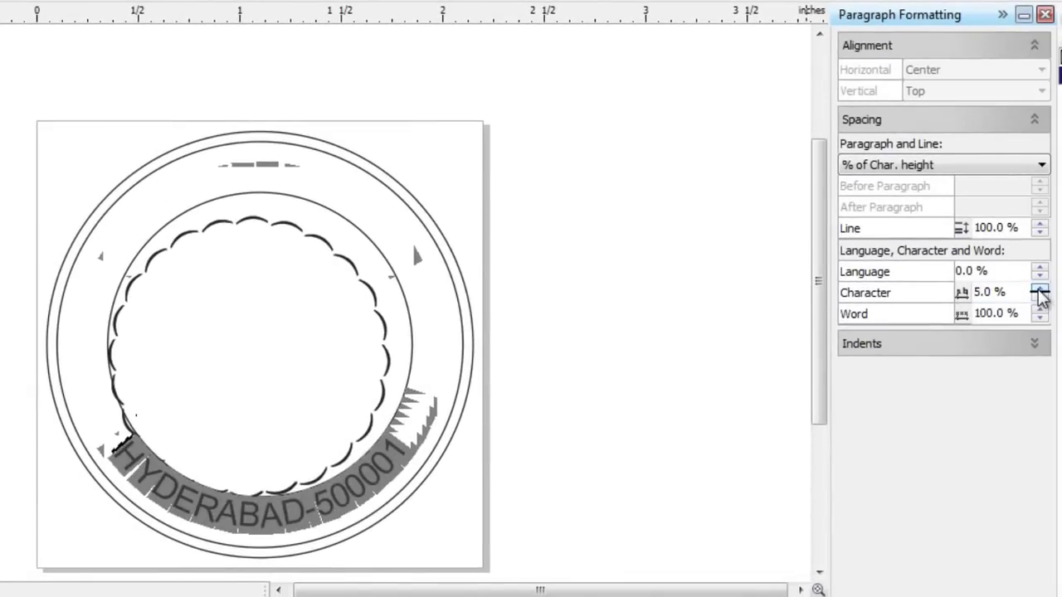
{"action": "left_click", "coordinate": [1039, 289]}
{"action": "left_click", "coordinate": [1040, 289]}
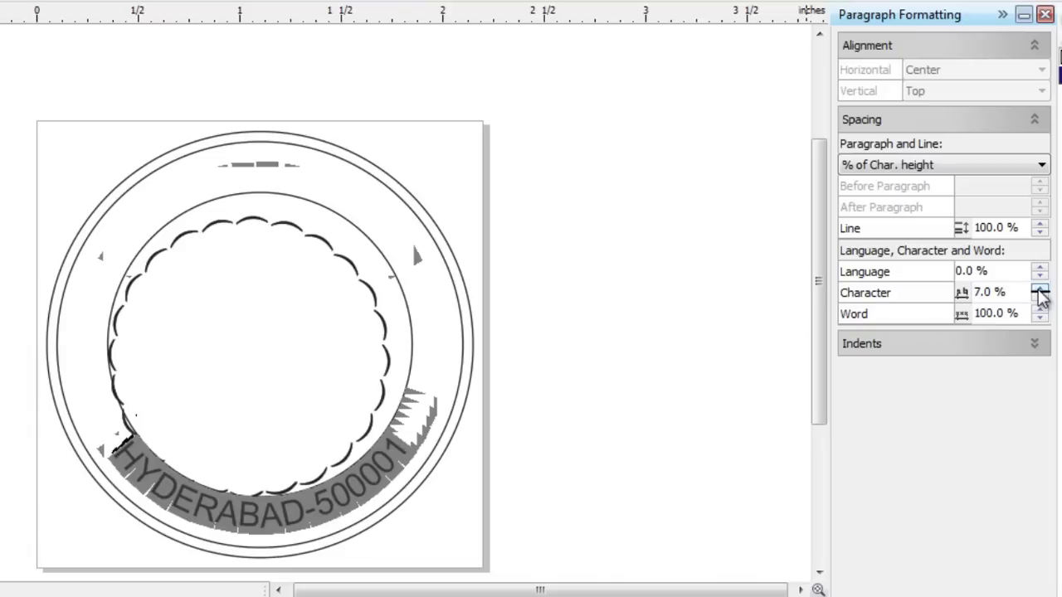
{"action": "left_click", "coordinate": [1039, 288]}
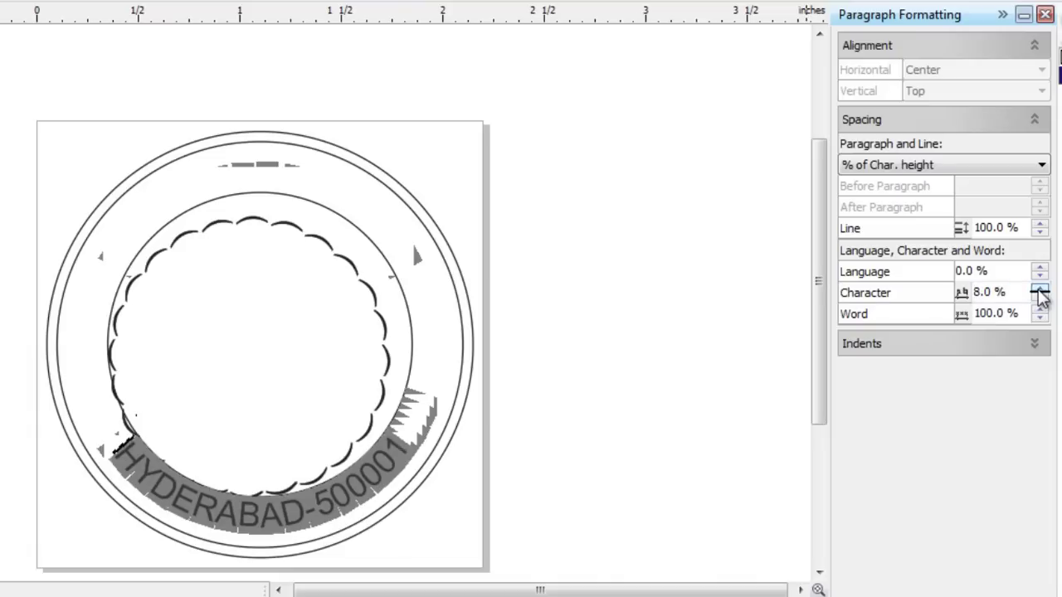
{"action": "left_click", "coordinate": [1039, 289]}
{"action": "left_click", "coordinate": [1039, 289]}
{"action": "left_click", "coordinate": [1040, 288]}
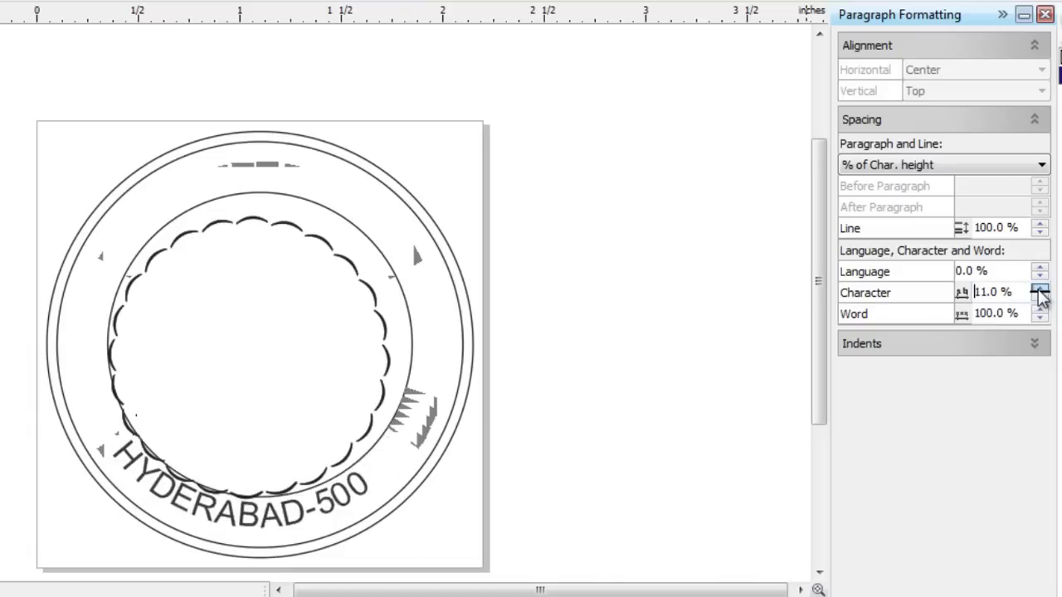
{"action": "left_click", "coordinate": [1039, 288]}
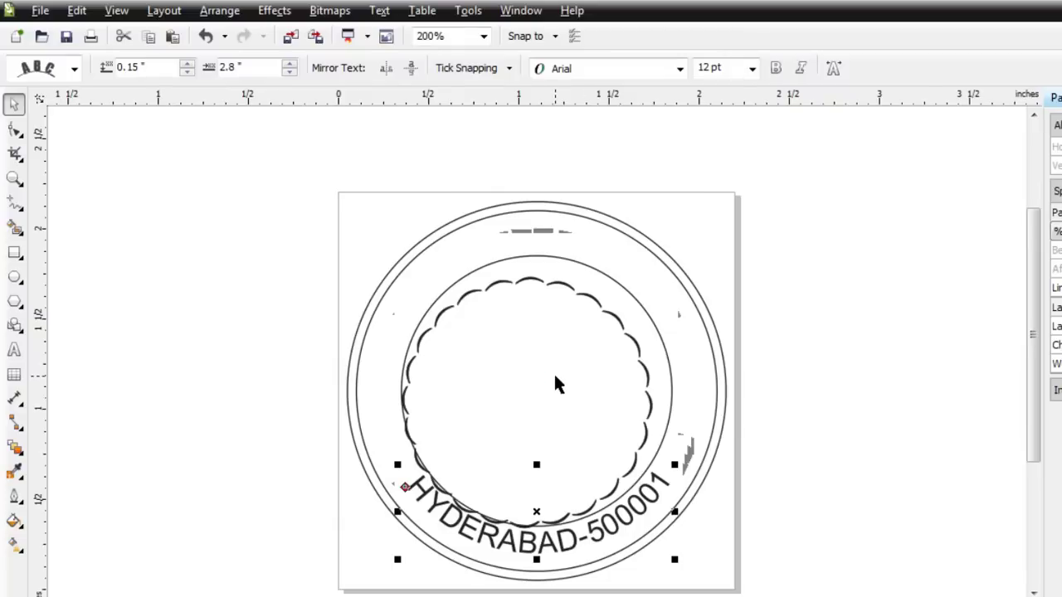
- Remove the outline from the middle circle behind the curved text
{"action": "scroll", "coordinate": [558, 384], "scroll_direction": "up", "scroll_amount": 1}
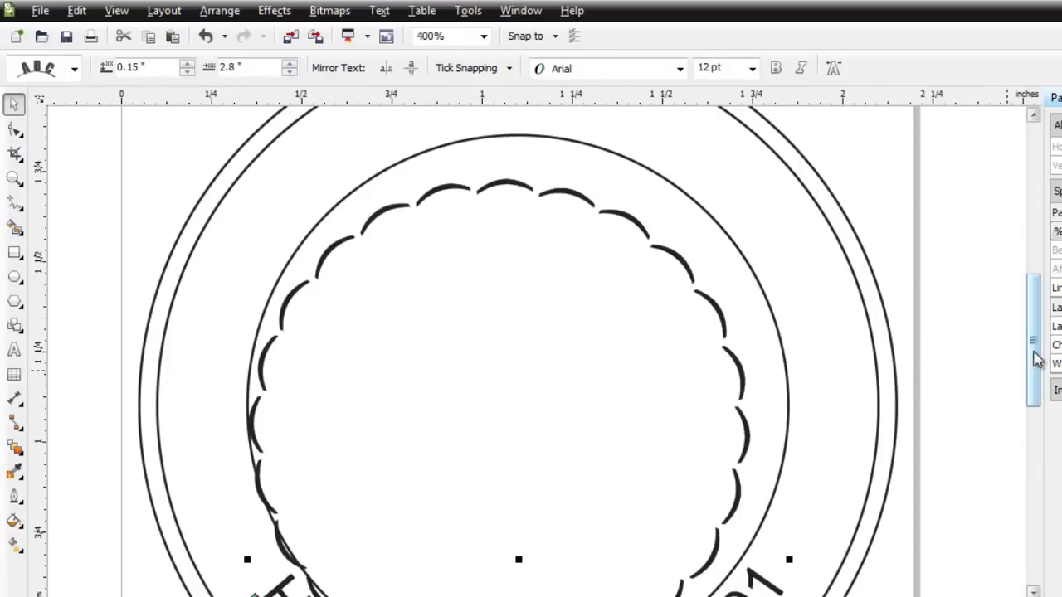
{"action": "scroll", "coordinate": [1037, 359], "scroll_direction": "down", "scroll_amount": 3}
{"action": "left_click", "coordinate": [783, 334]}
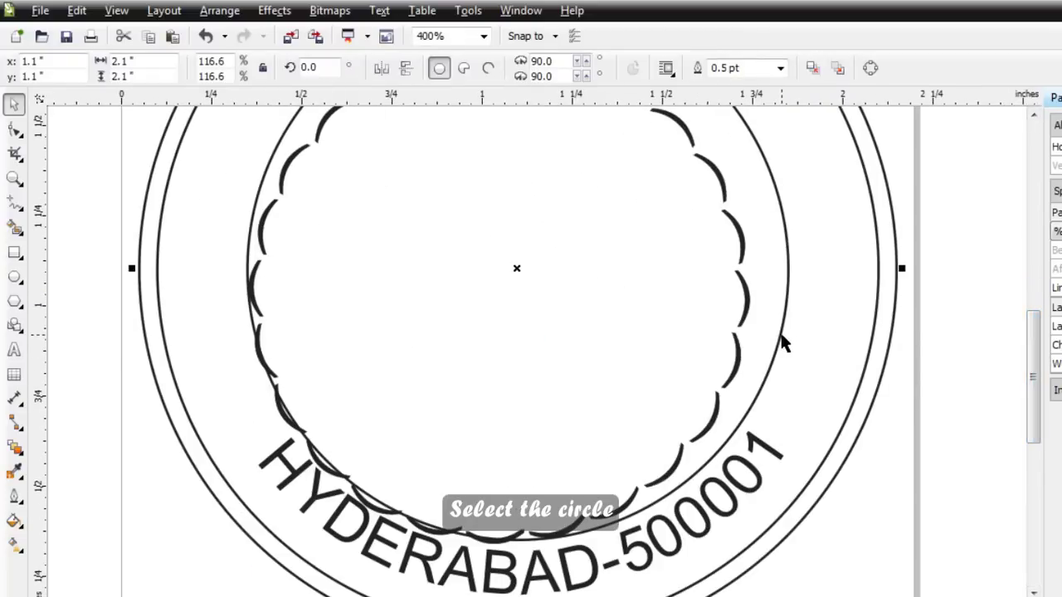
{"action": "left_click", "coordinate": [783, 332]}
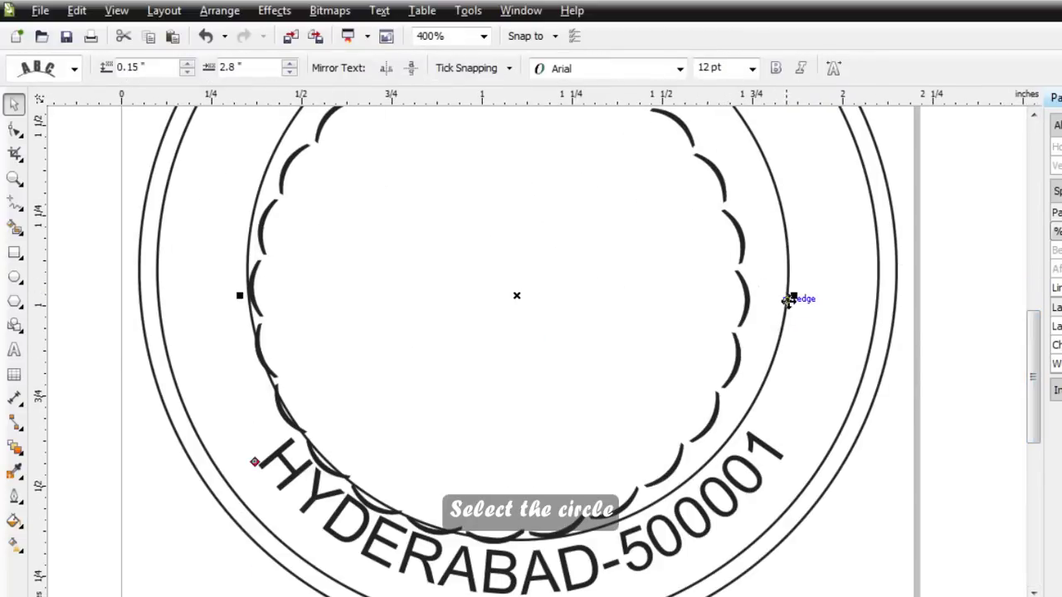
{"action": "left_click", "coordinate": [788, 298]}
{"action": "left_click", "coordinate": [781, 68]}
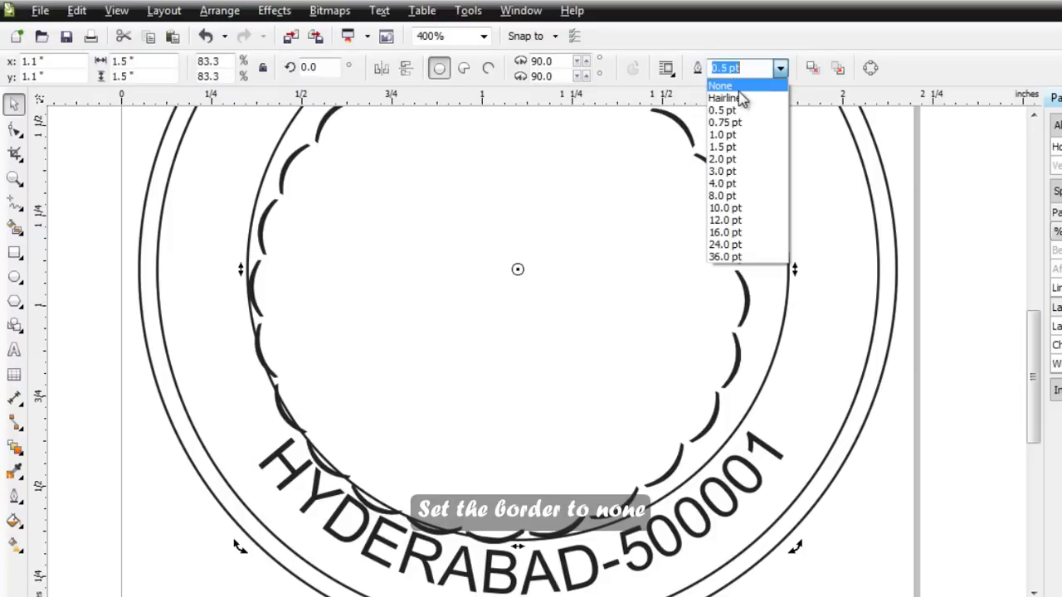
{"action": "left_click", "coordinate": [739, 89]}
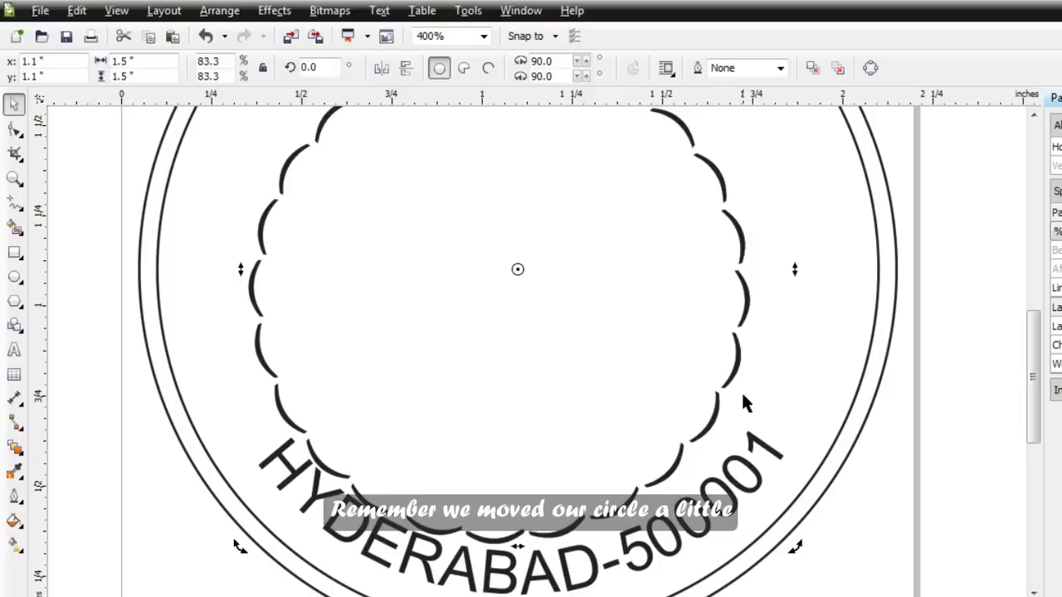
- Position the scalloped circle at X 1.1" and Y 1.1", then zoom out to the whole page
{"action": "left_click", "coordinate": [702, 427]}
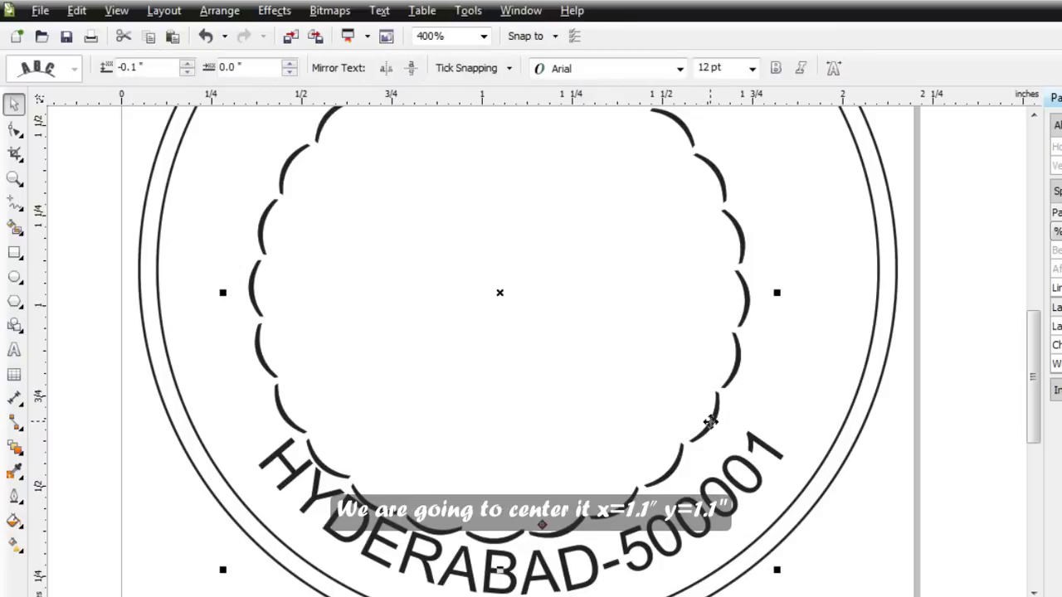
{"action": "left_click", "coordinate": [769, 334]}
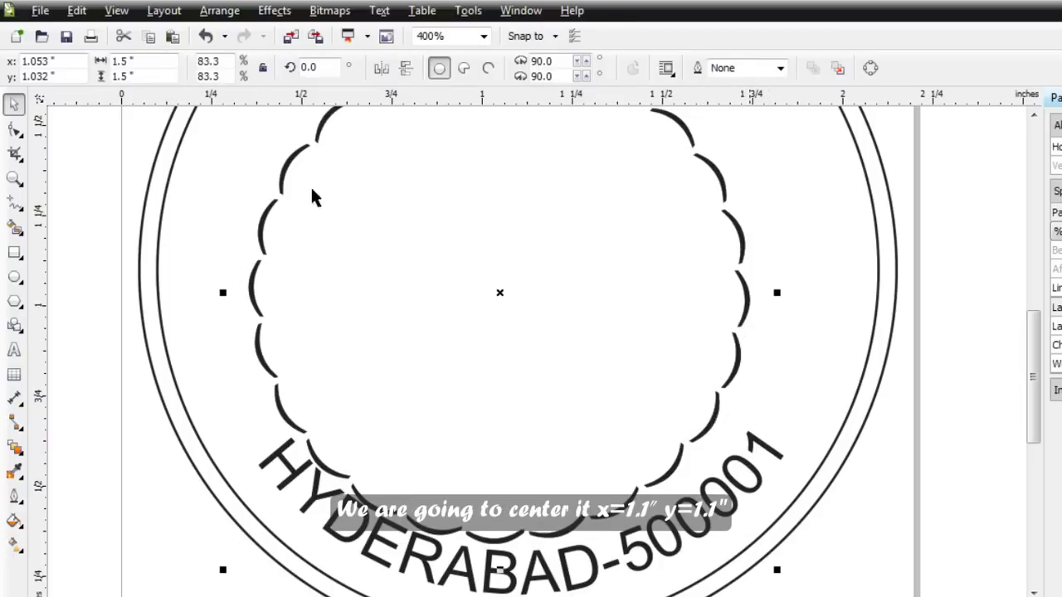
{"action": "left_click_drag", "start_coordinate": [59, 61], "coordinate": [5, 63]}
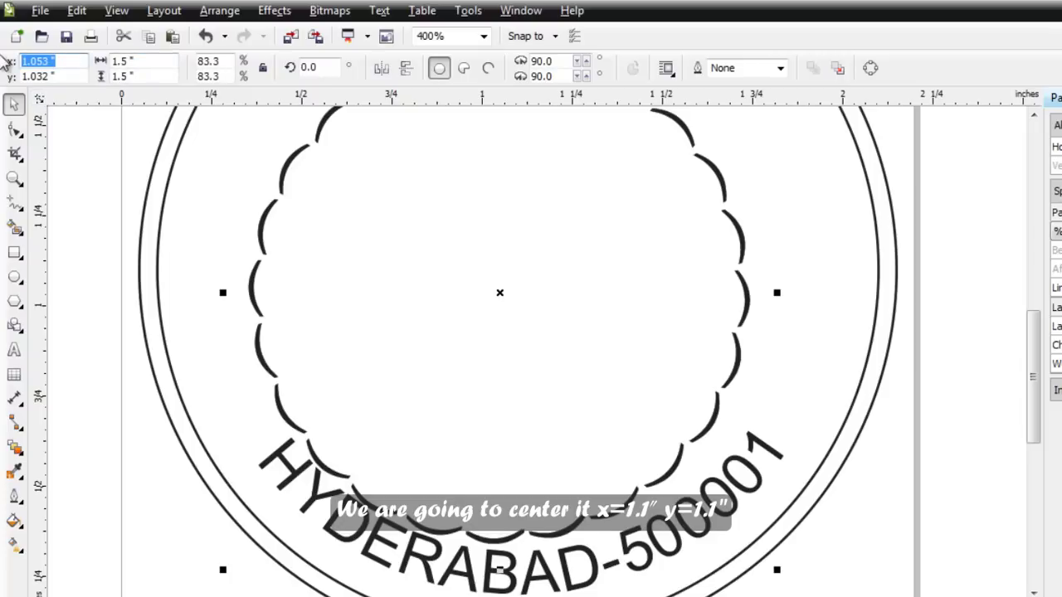
{"action": "type", "text": "1.1"}
{"action": "left_click_drag", "start_coordinate": [81, 76], "coordinate": [4, 66]}
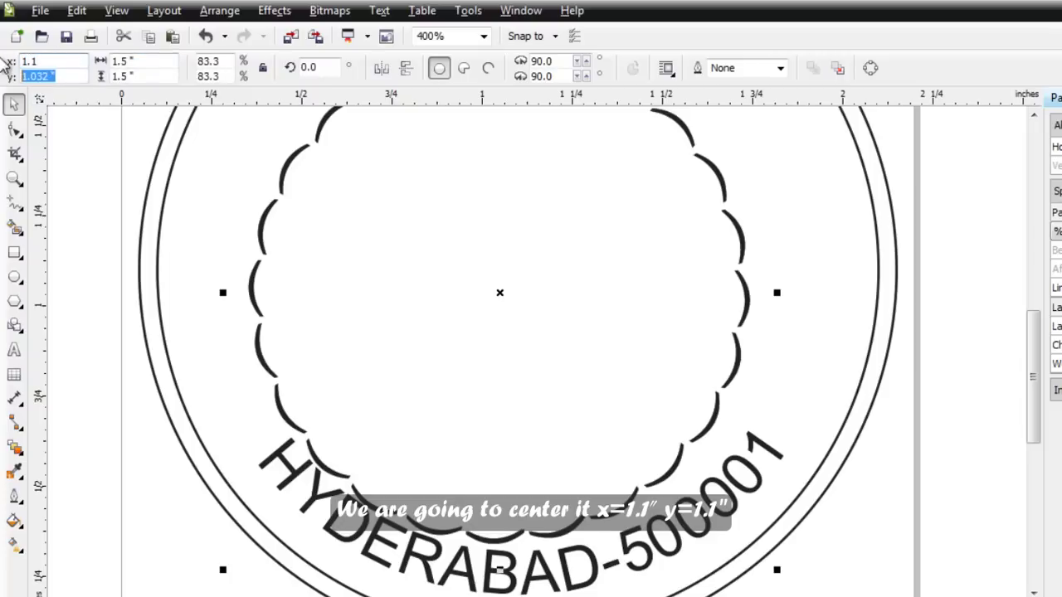
{"action": "type", "text": "1.1"}
{"action": "key", "text": "Return"}
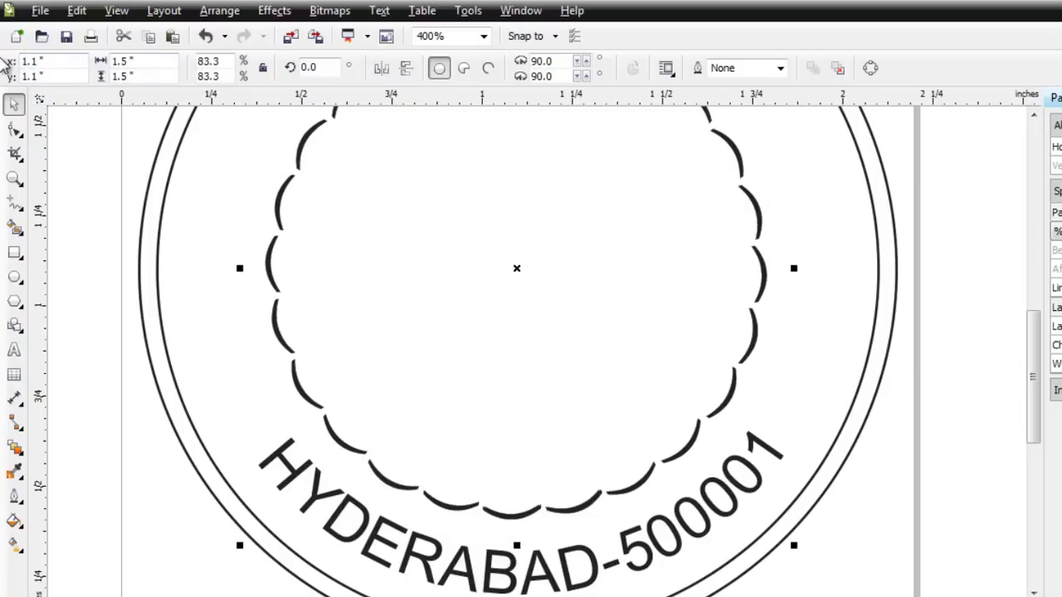
{"action": "key", "text": "F3"}
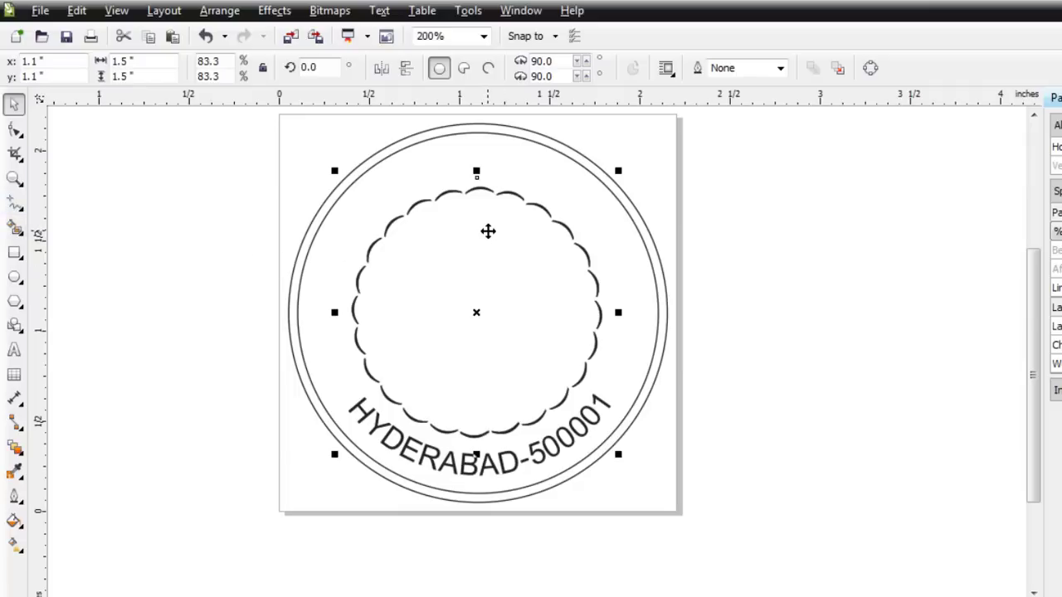
- Give the outer 2.1-inch stamp circle a 3.0 pt outline
{"action": "left_click", "coordinate": [377, 156]}
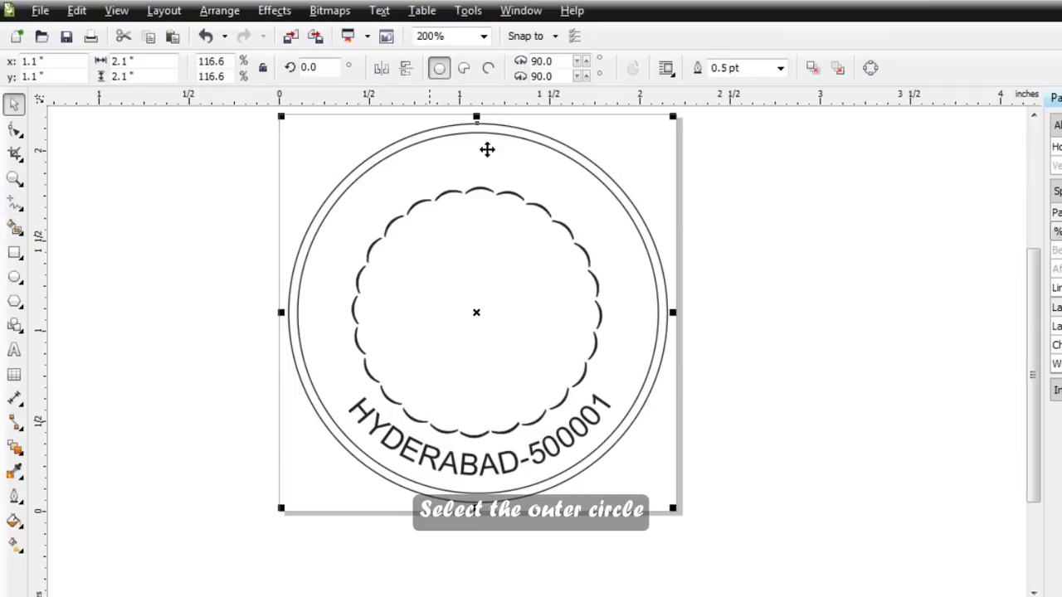
{"action": "left_click", "coordinate": [779, 68]}
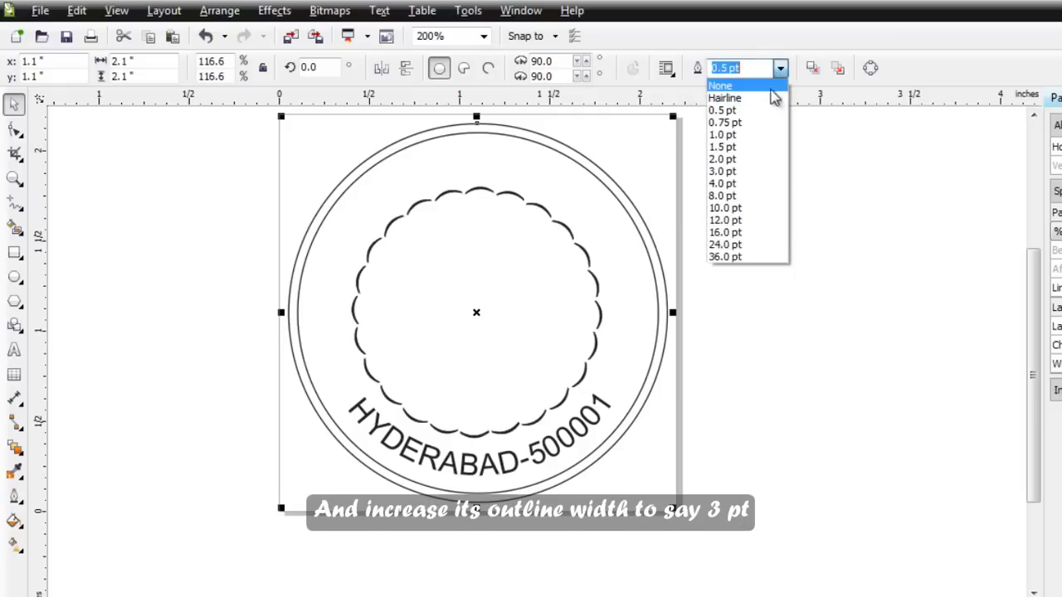
{"action": "left_click", "coordinate": [745, 173]}
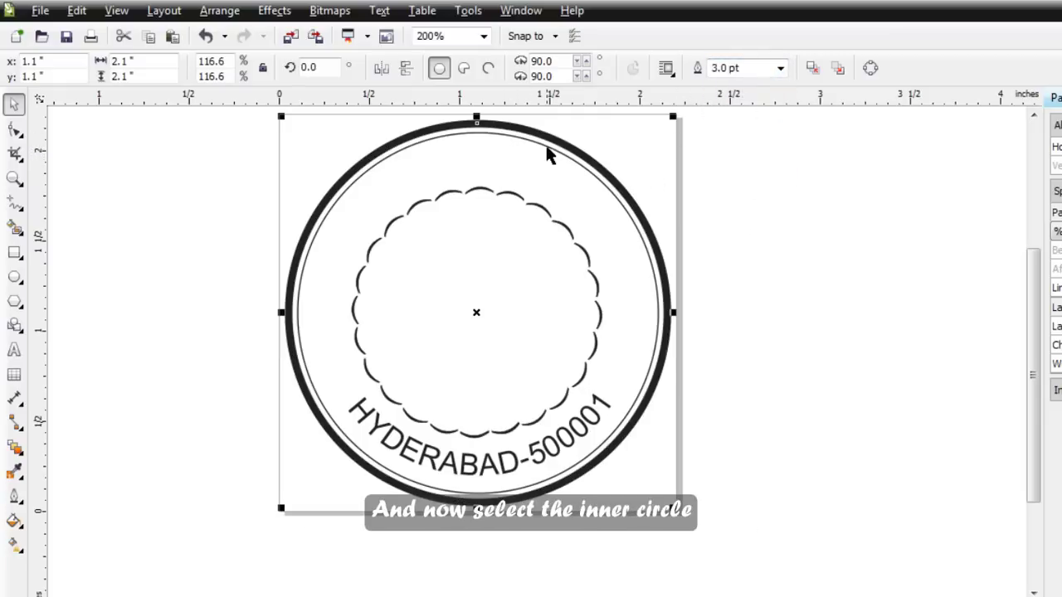
{"action": "left_click", "coordinate": [545, 143]}
{"action": "left_click", "coordinate": [546, 144]}
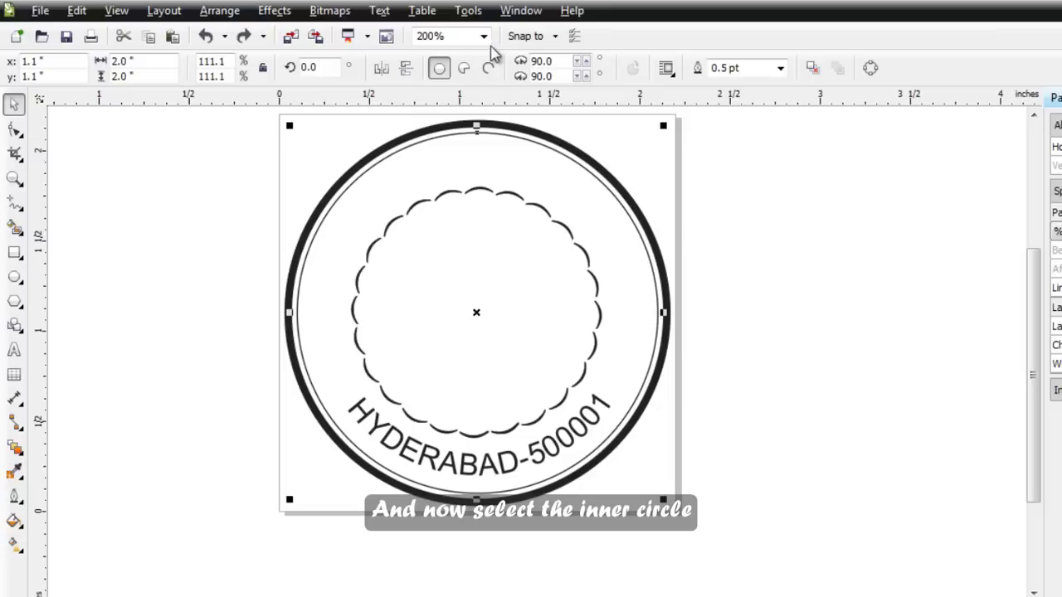
- Fit the text CONTROLLER OF EXAMINATIONS to the inner circle and size it 14 pt
{"action": "left_click", "coordinate": [379, 11]}
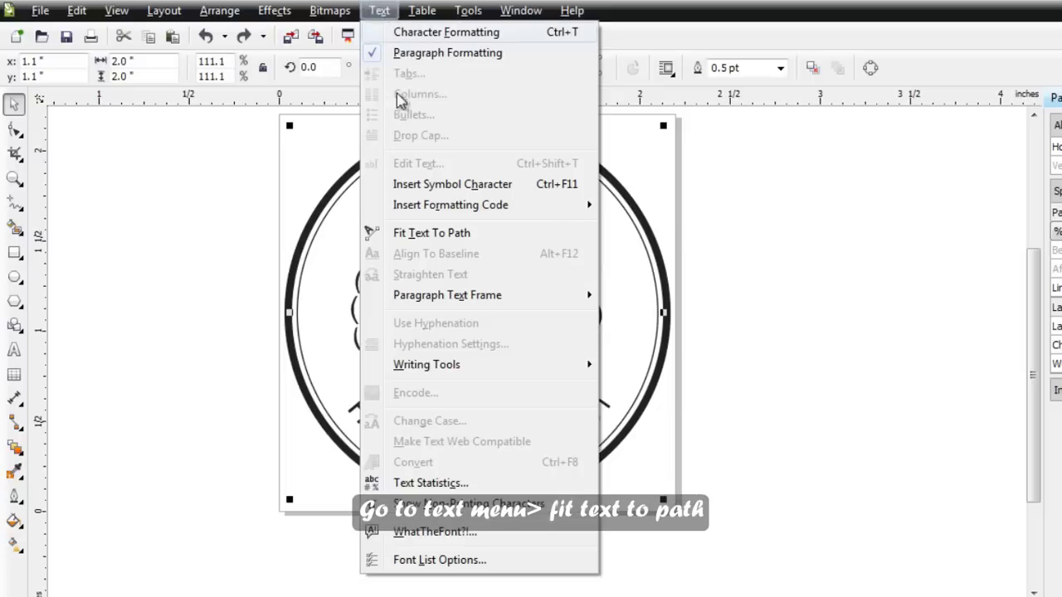
{"action": "left_click", "coordinate": [425, 233]}
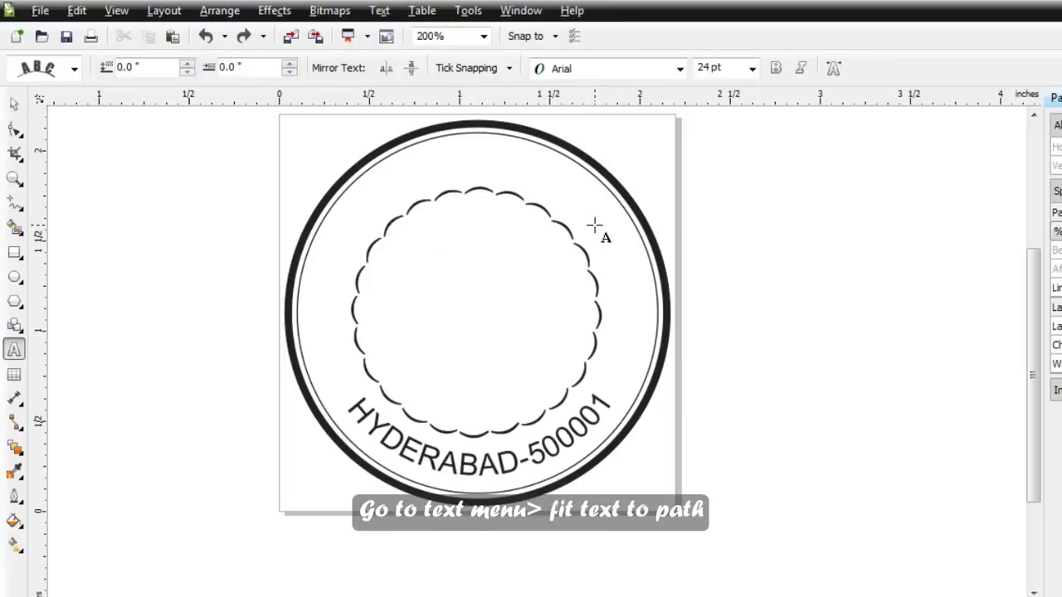
{"action": "type", "text": "CONTRO"}
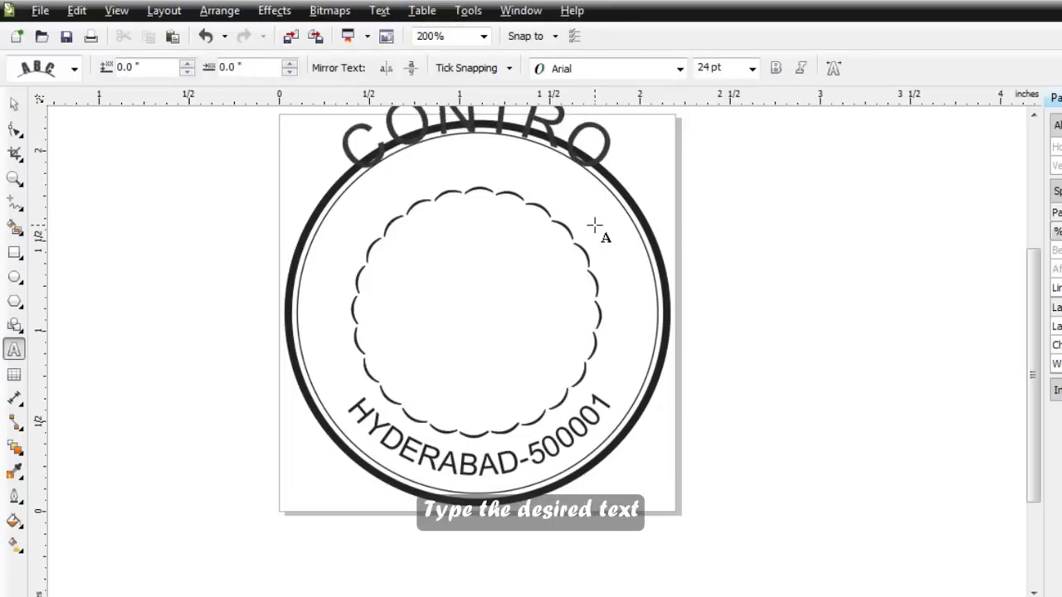
{"action": "type", "text": "LLER OF EXAM"}
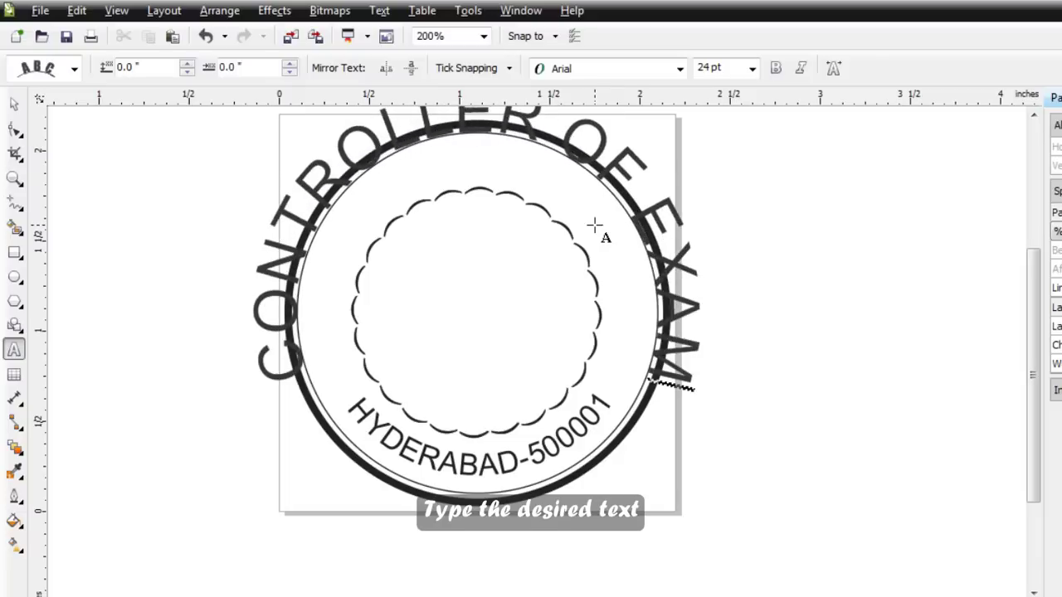
{"action": "type", "text": "INATION"}
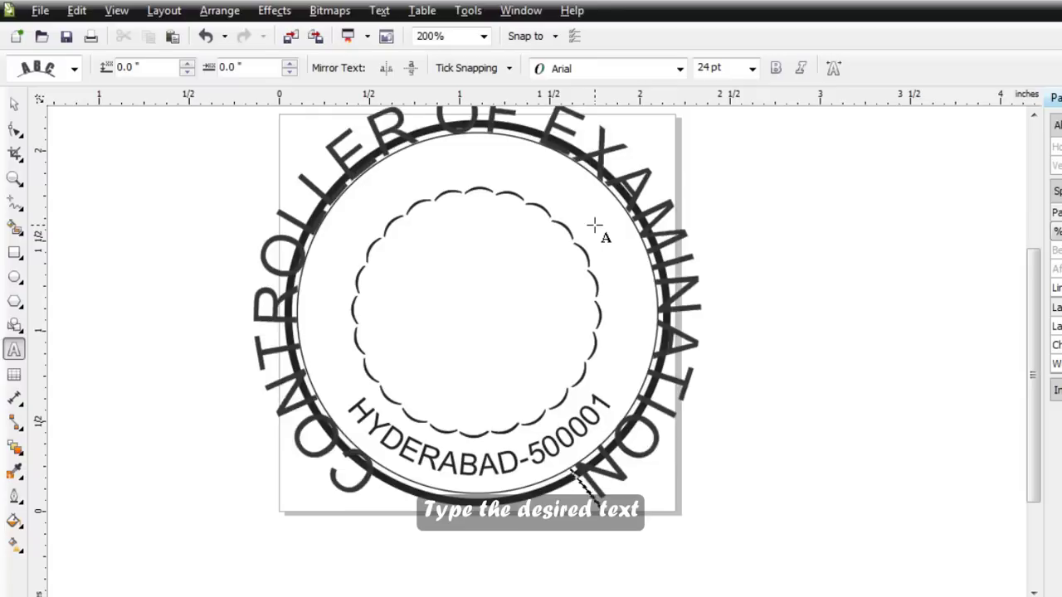
{"action": "type", "text": "S"}
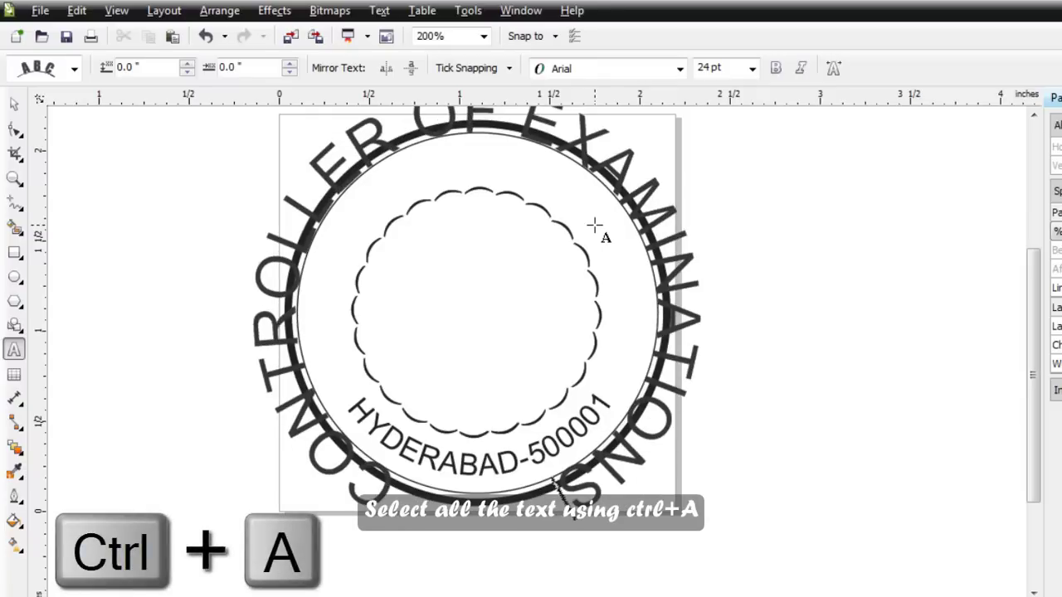
{"action": "key", "text": "ctrl+a"}
{"action": "left_click", "coordinate": [751, 69]}
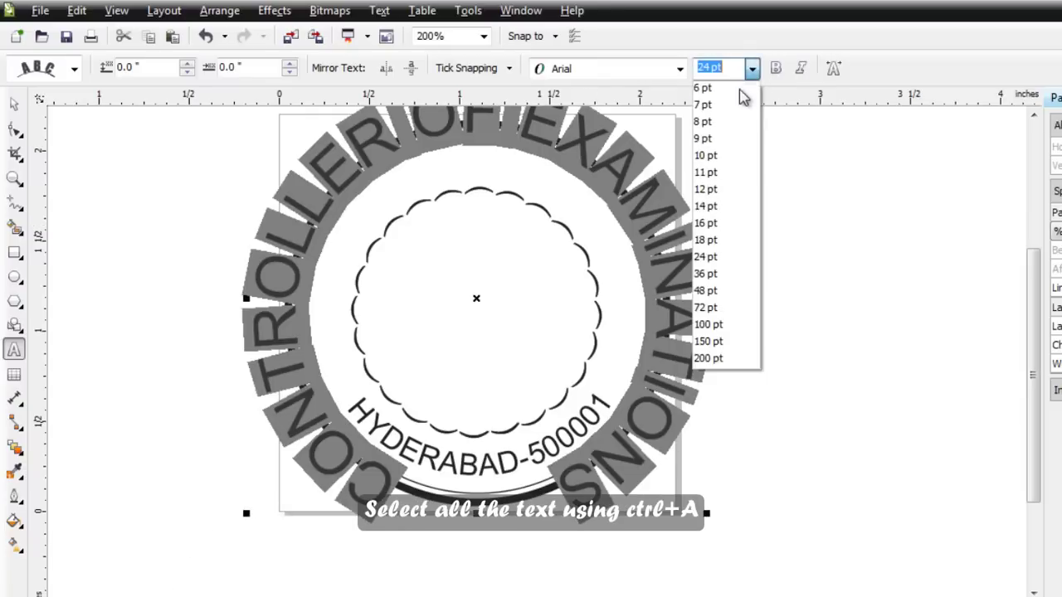
{"action": "left_click", "coordinate": [706, 205]}
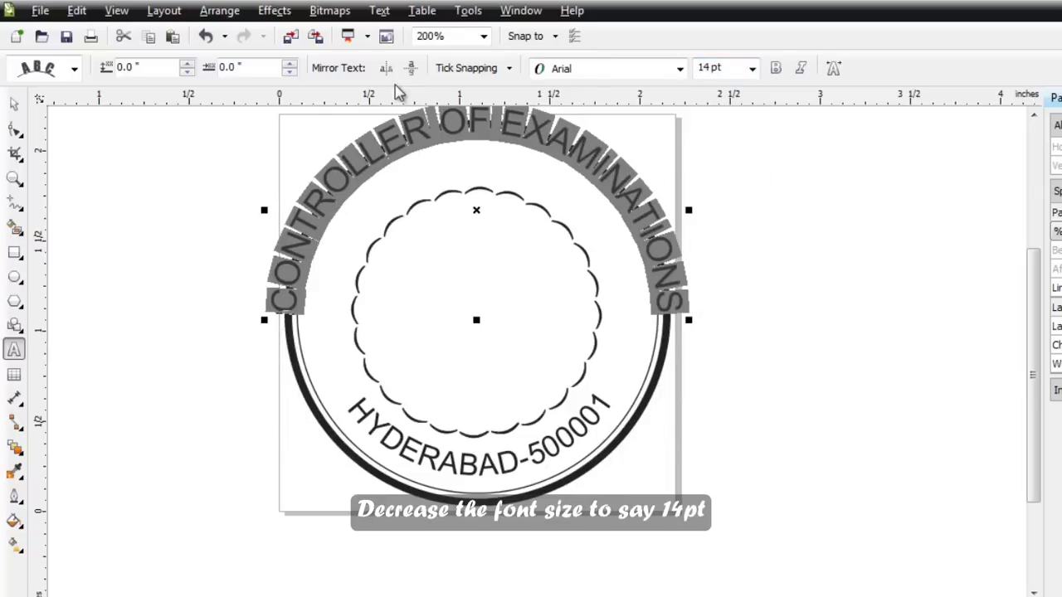
- Pull the top text inside the ring with a distance from path of about -0.15"
{"action": "left_click", "coordinate": [187, 63]}
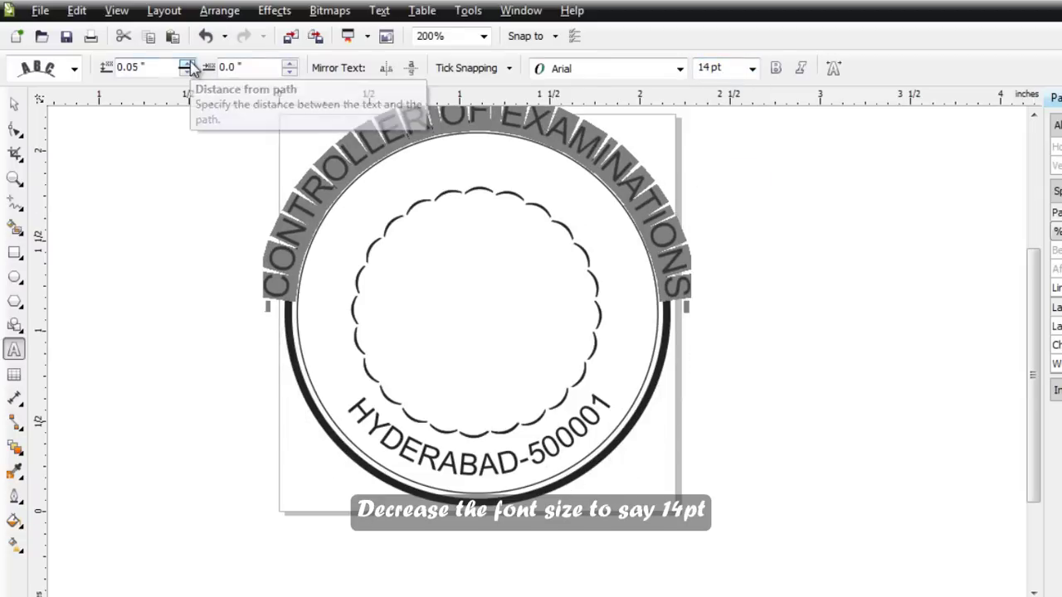
{"action": "left_click", "coordinate": [187, 63]}
{"action": "left_click", "coordinate": [187, 64]}
{"action": "left_click", "coordinate": [188, 72]}
{"action": "left_click", "coordinate": [188, 72]}
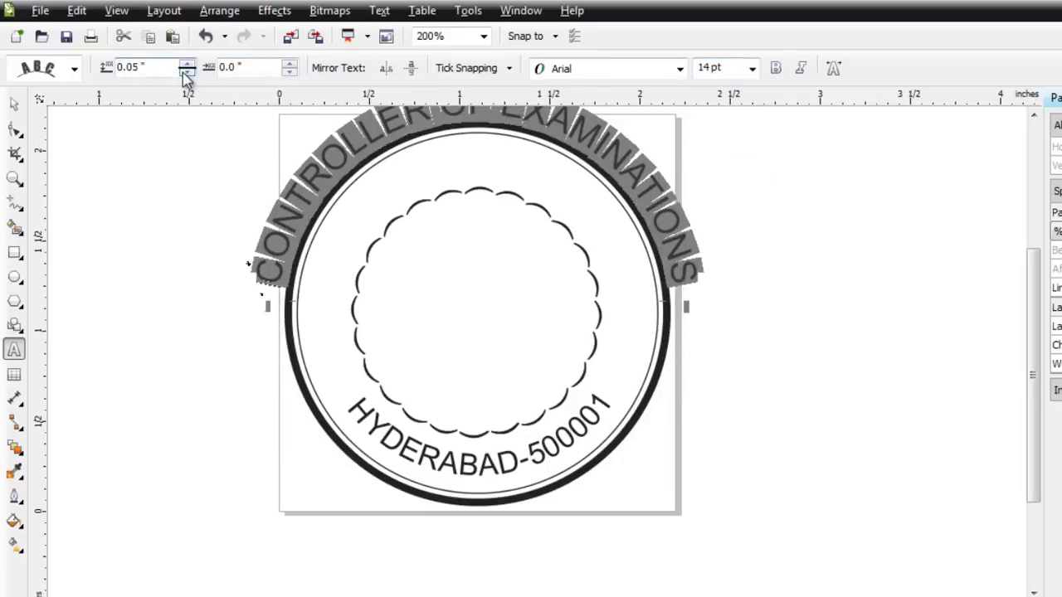
{"action": "left_click", "coordinate": [187, 72]}
{"action": "left_click", "coordinate": [187, 73]}
{"action": "left_click", "coordinate": [187, 72]}
{"action": "left_click", "coordinate": [188, 73]}
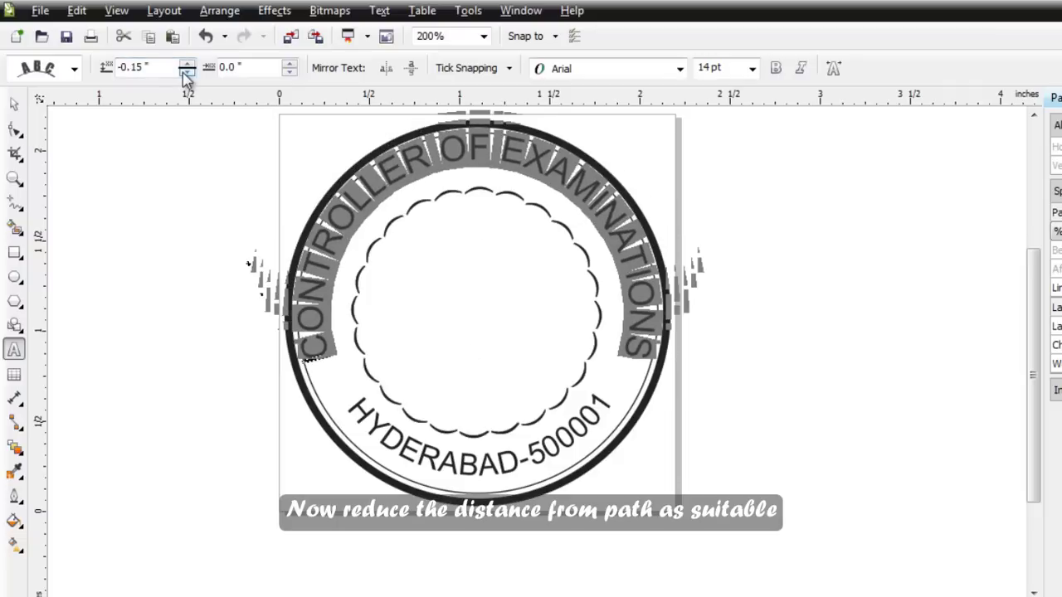
{"action": "left_click", "coordinate": [187, 73]}
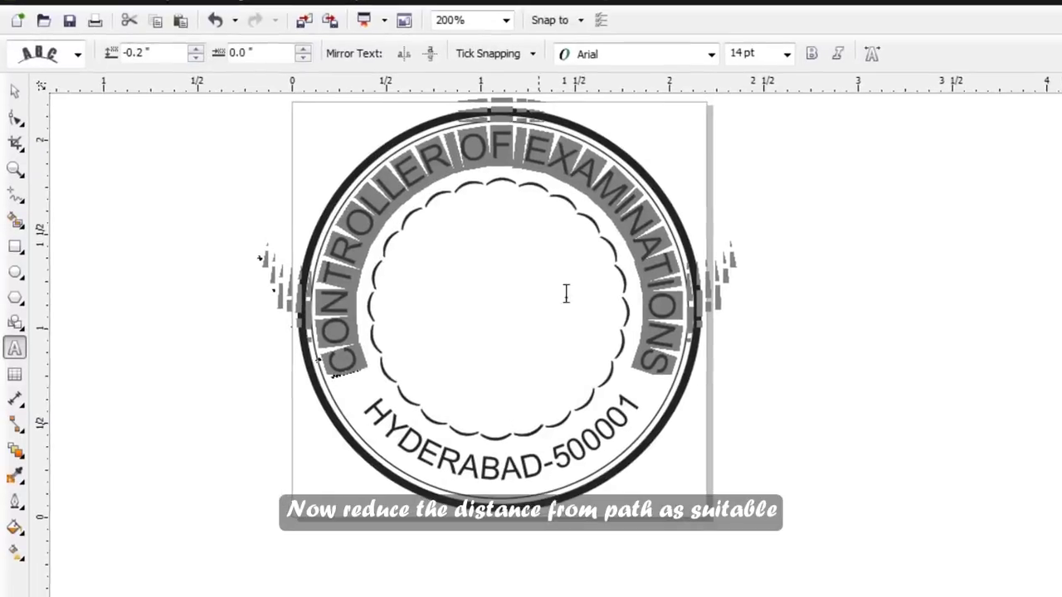
- Draw a star near the start of HYDERABAD and size it 0.15" by 0.15"
{"action": "left_click", "coordinate": [25, 67]}
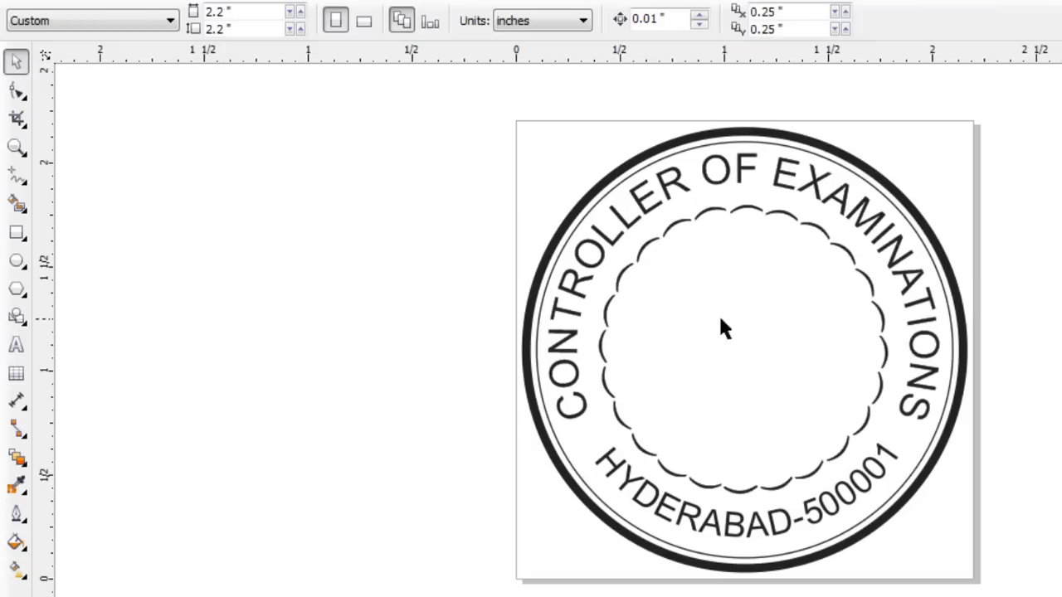
{"action": "left_click", "coordinate": [16, 289]}
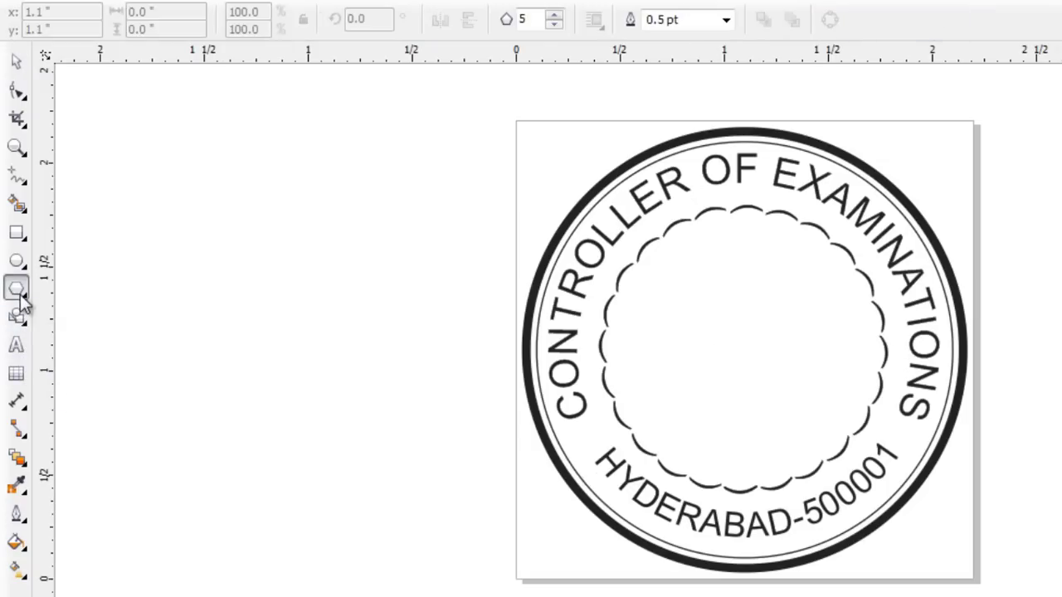
{"action": "left_click", "coordinate": [25, 295]}
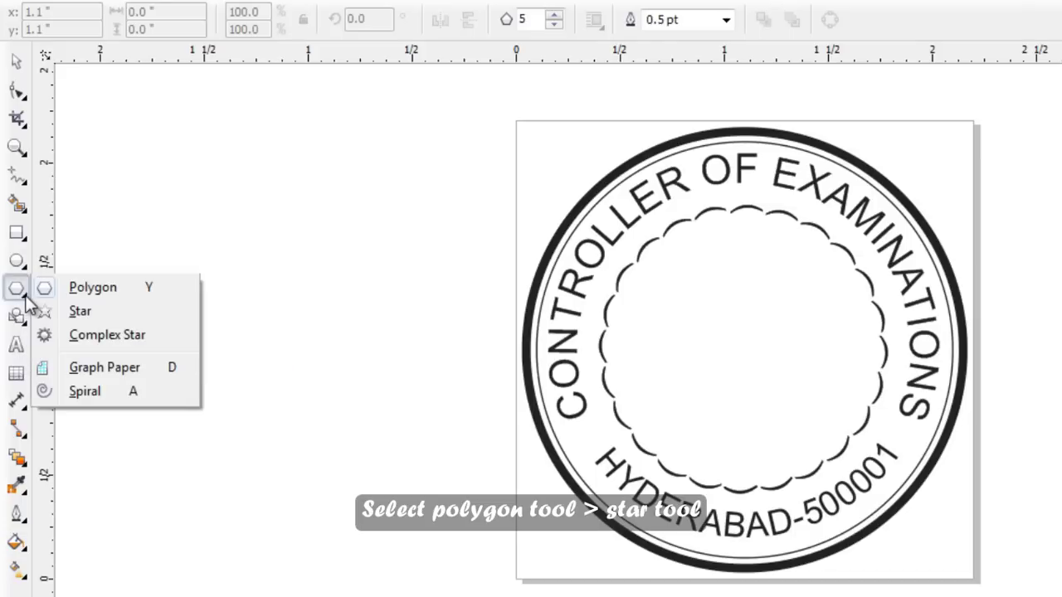
{"action": "left_click", "coordinate": [52, 307]}
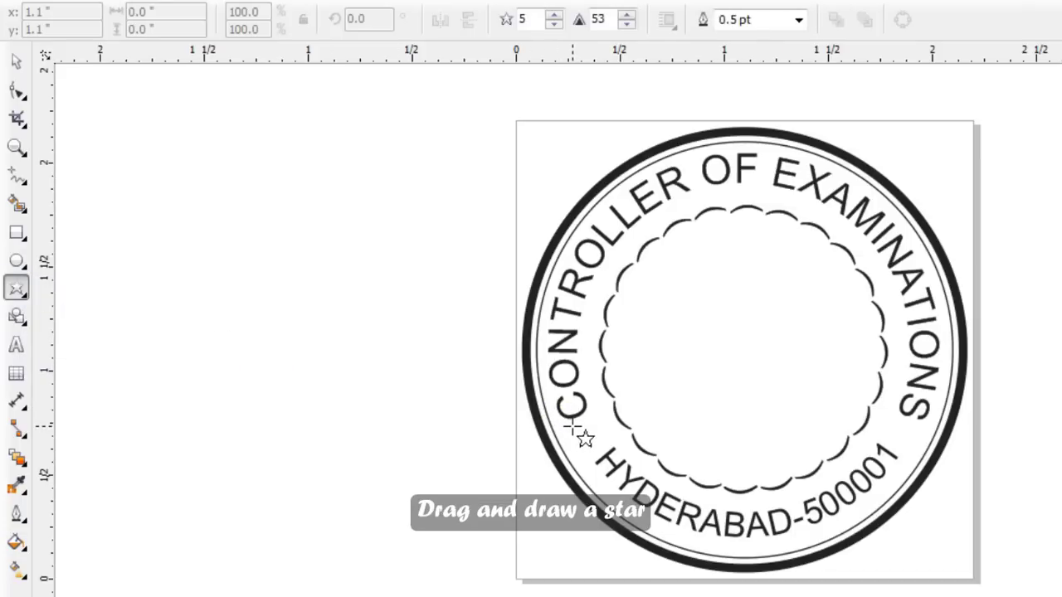
{"action": "left_click_drag", "start_coordinate": [572, 426], "coordinate": [610, 455]}
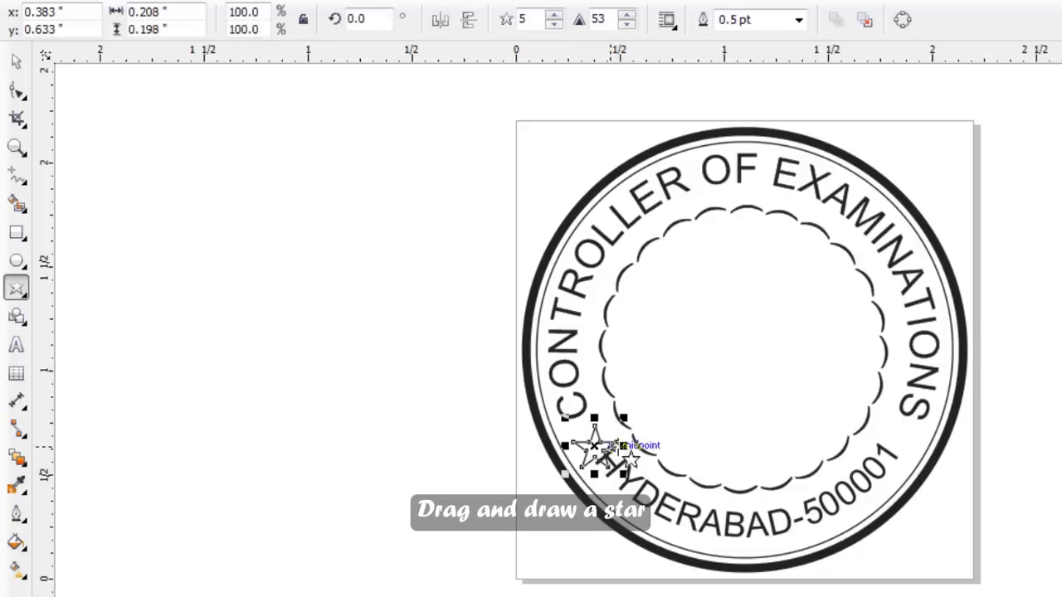
{"action": "key", "text": "space"}
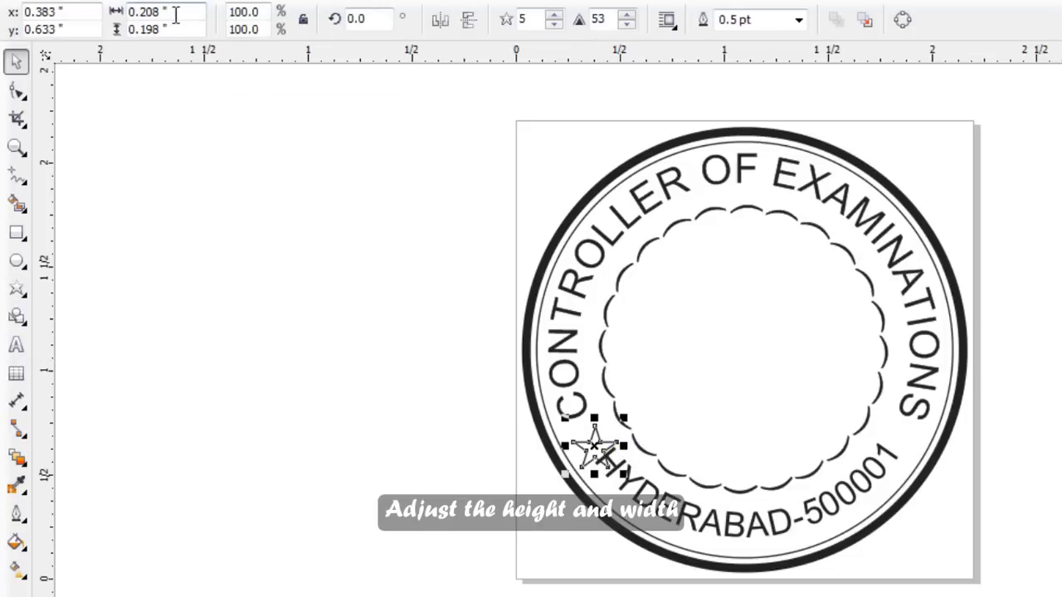
{"action": "left_click", "coordinate": [175, 16]}
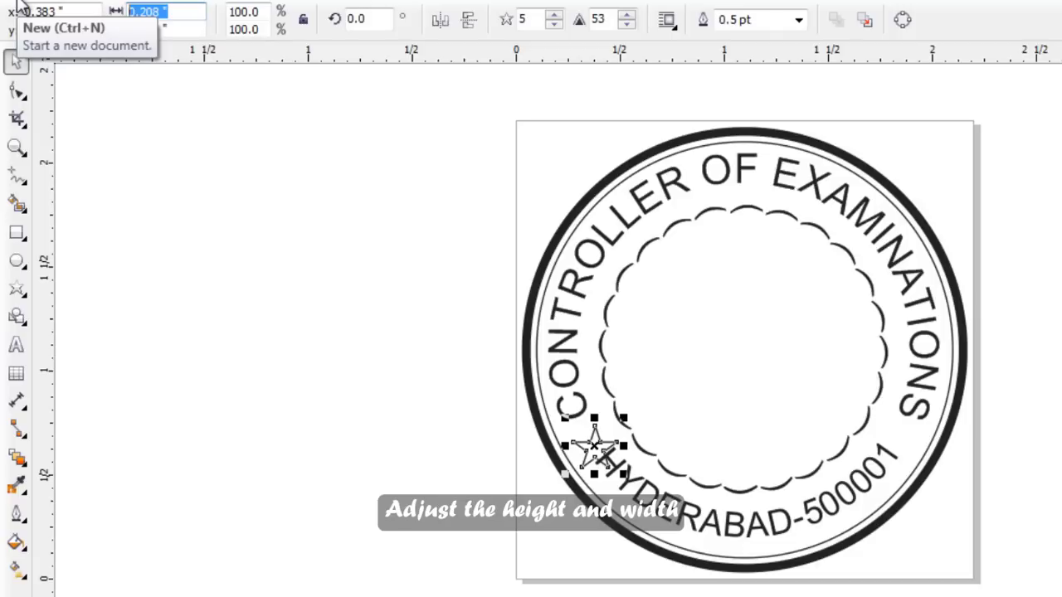
{"action": "type", "text": "0.15"}
{"action": "left_click", "coordinate": [188, 31]}
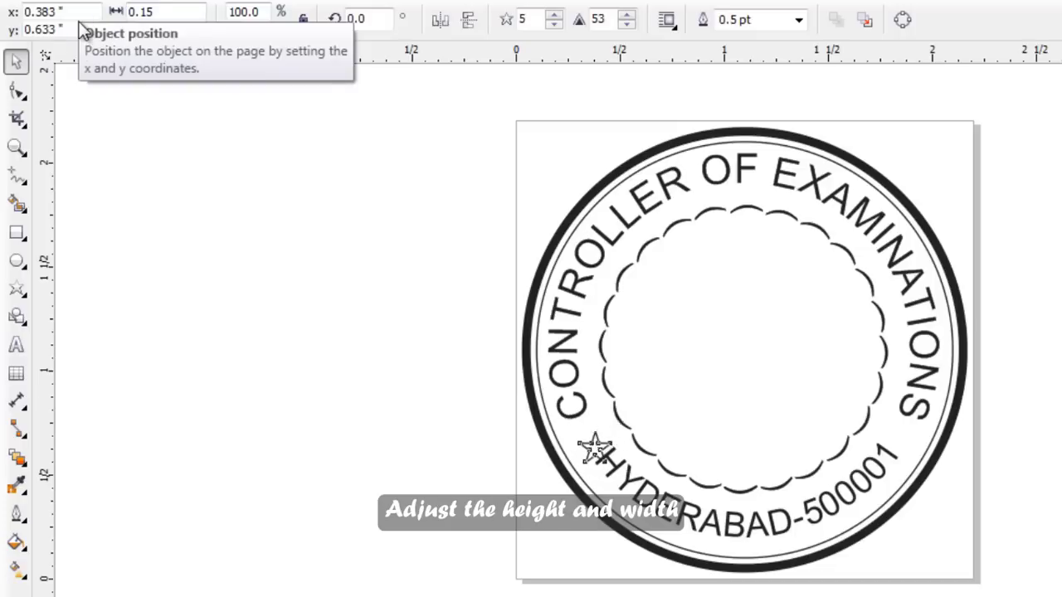
{"action": "key", "text": "Return"}
- Duplicate the star, placing one before HYDERABAD and one after 500001
{"action": "key", "text": "ctrl+c"}
{"action": "key", "text": "ctrl+v"}
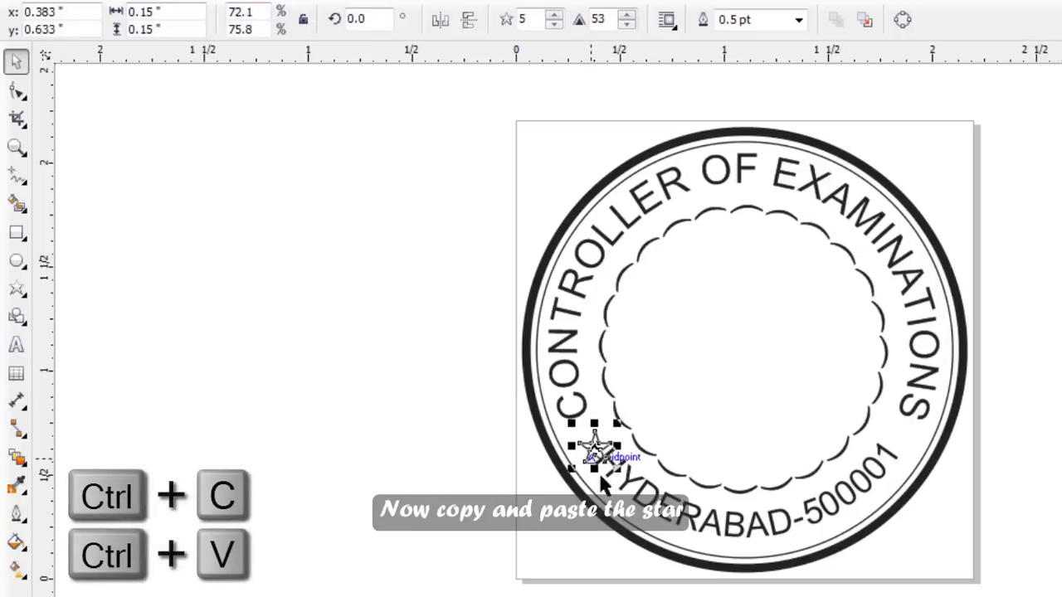
{"action": "left_click_drag", "start_coordinate": [599, 449], "coordinate": [589, 444]}
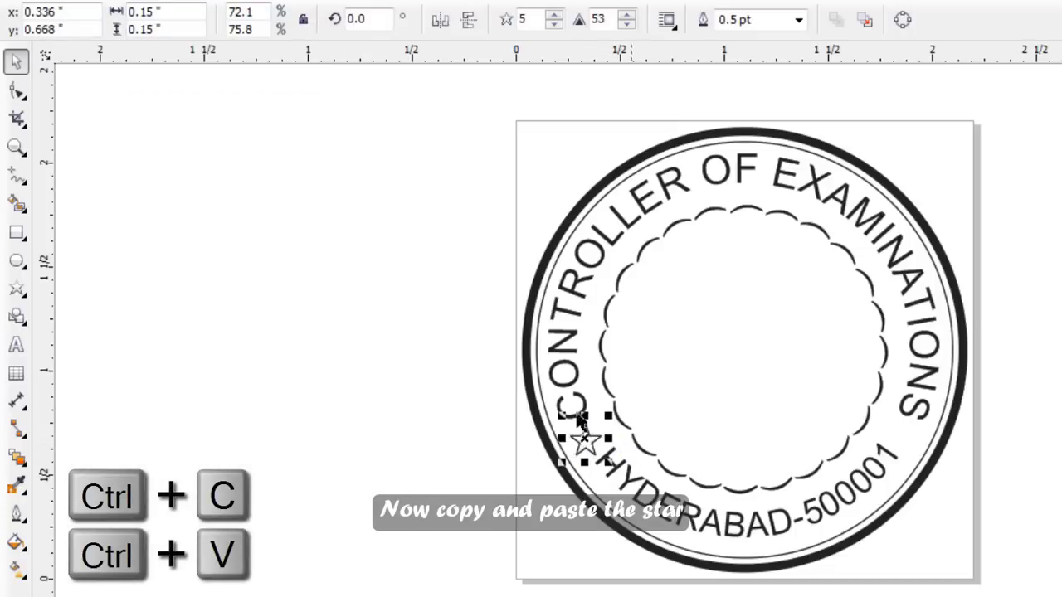
{"action": "key", "text": "ctrl+c"}
{"action": "key", "text": "ctrl+v"}
{"action": "left_click_drag", "start_coordinate": [584, 438], "coordinate": [907, 432]}
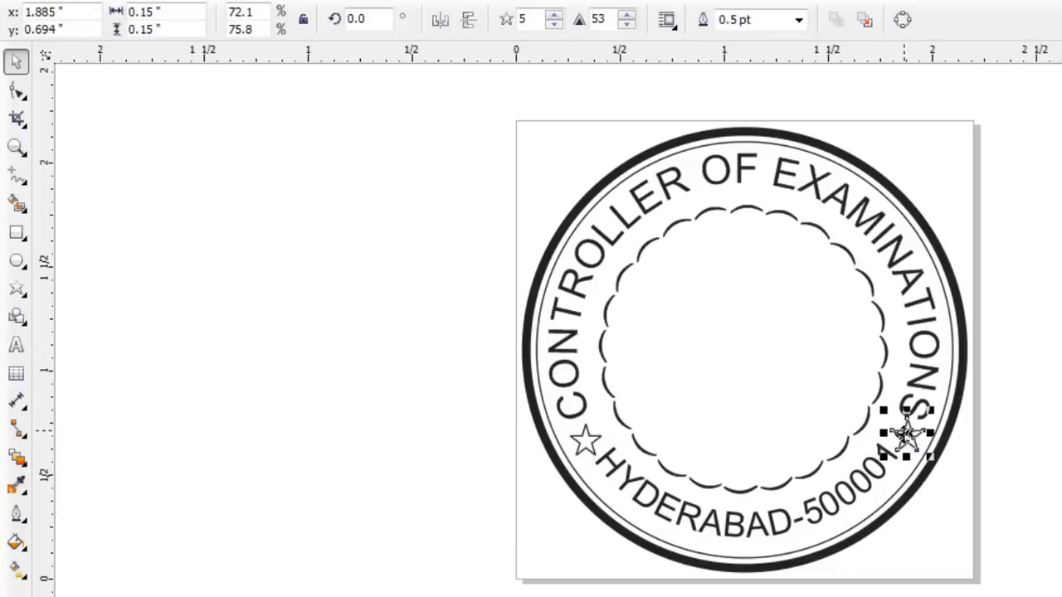
- Rotate the left and right stars along the ring, the right one to 335.4°
{"action": "left_click", "coordinate": [585, 438]}
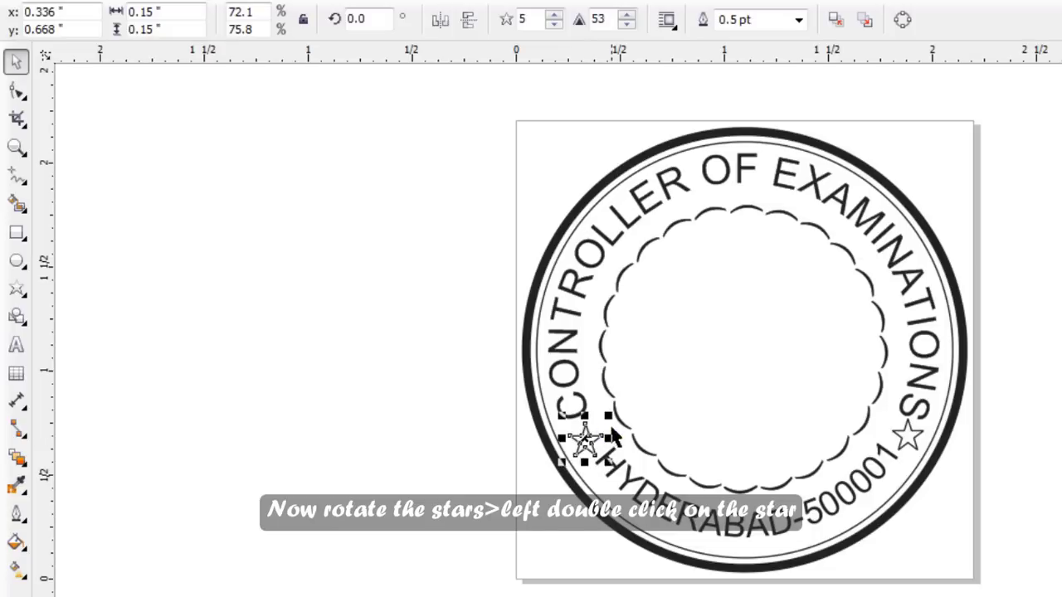
{"action": "double_click", "coordinate": [584, 437]}
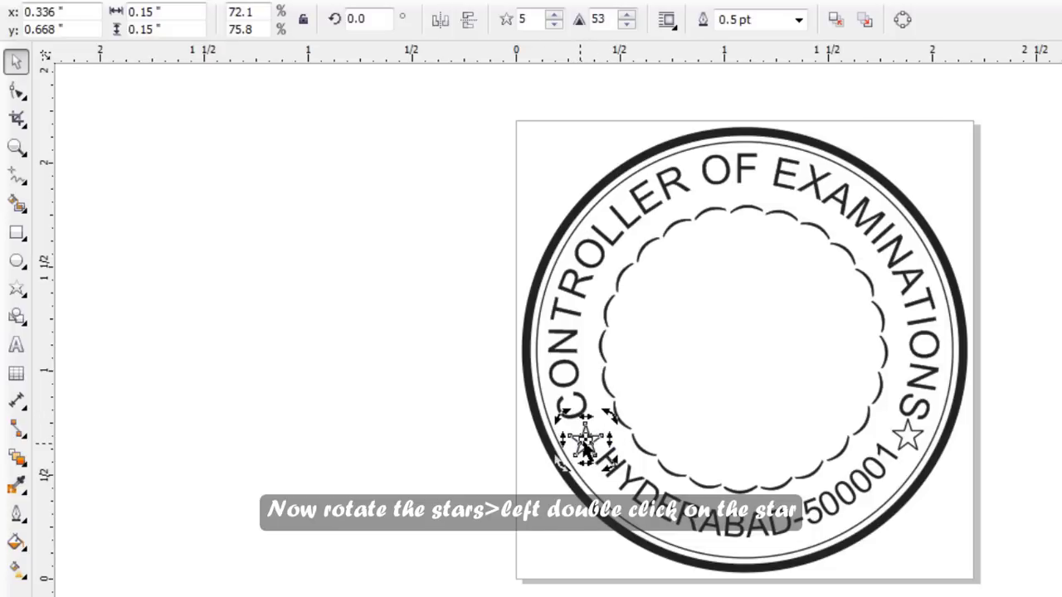
{"action": "left_click_drag", "start_coordinate": [564, 409], "coordinate": [540, 427]}
{"action": "left_click", "coordinate": [904, 444]}
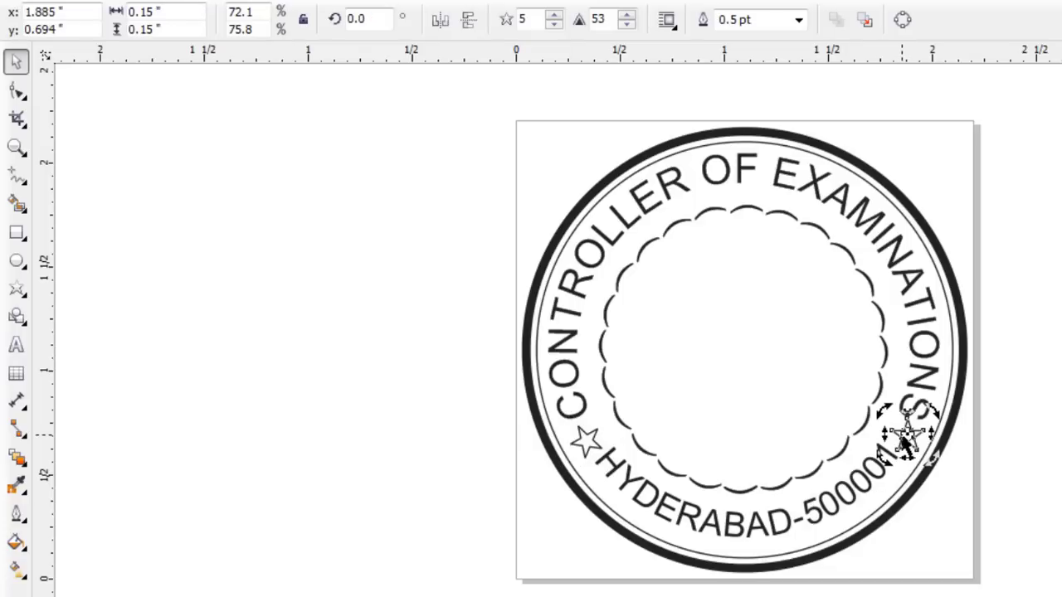
{"action": "left_click", "coordinate": [933, 401]}
{"action": "double_click", "coordinate": [910, 438]}
{"action": "left_click_drag", "start_coordinate": [931, 406], "coordinate": [950, 422]}
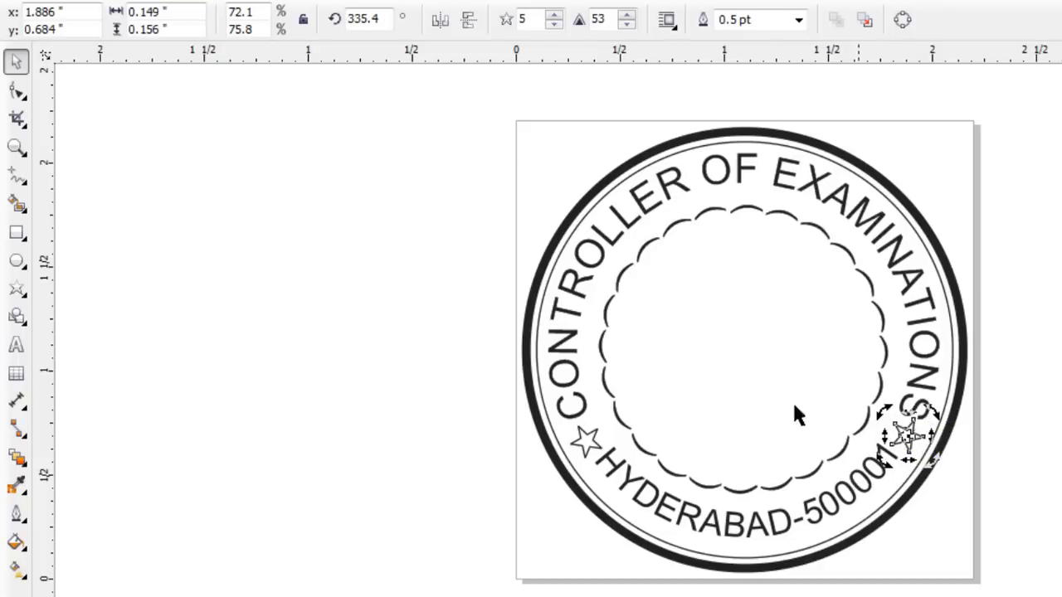
{"action": "left_click", "coordinate": [725, 410]}
{"action": "left_click", "coordinate": [912, 440]}
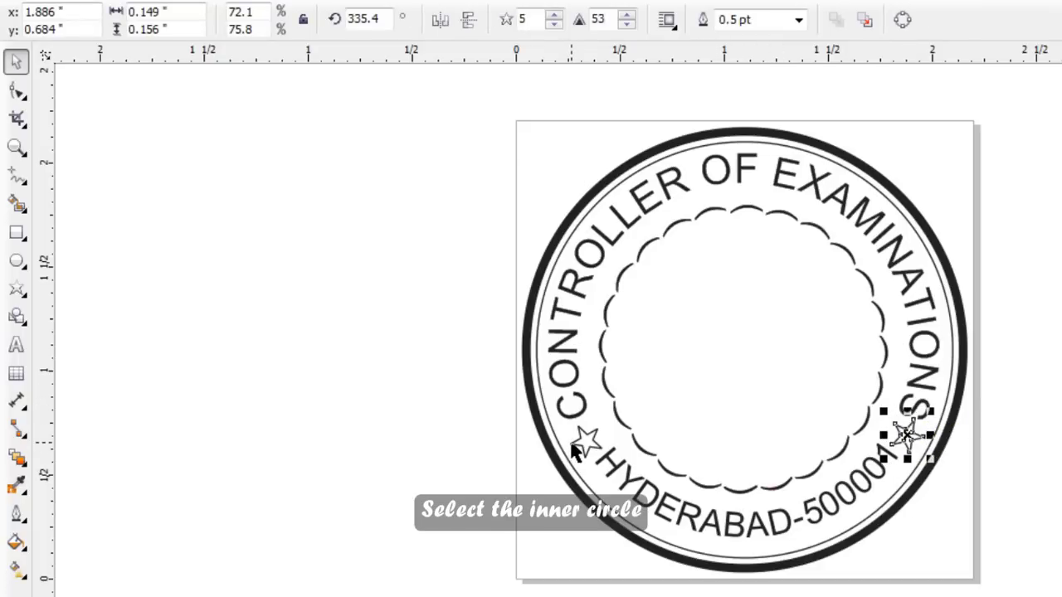
- Give the thin 2.0-inch inner ring a 1.5 pt outline
{"action": "left_click", "coordinate": [684, 385]}
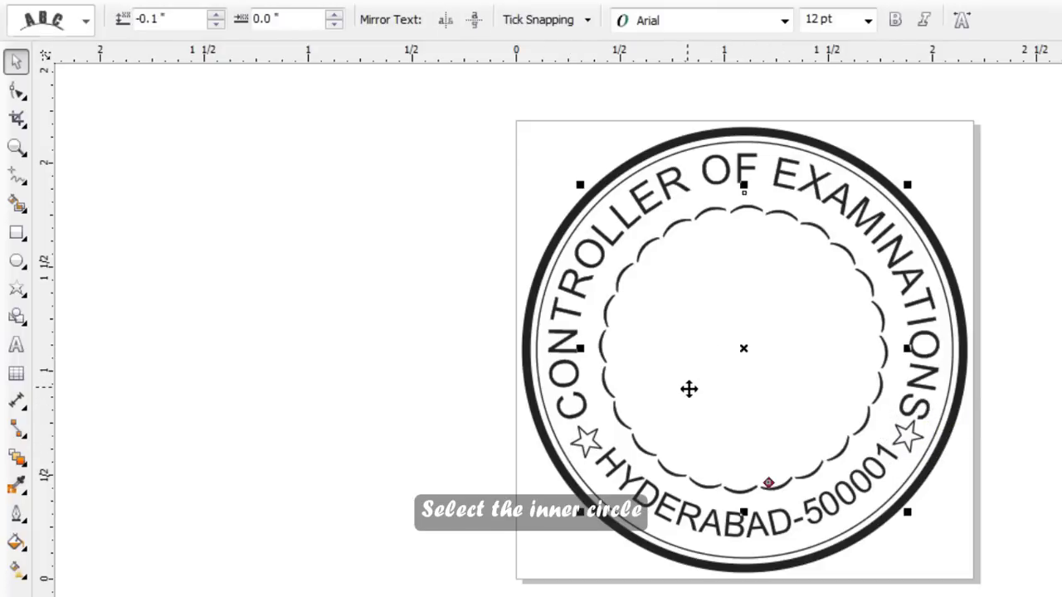
{"action": "left_click", "coordinate": [722, 146]}
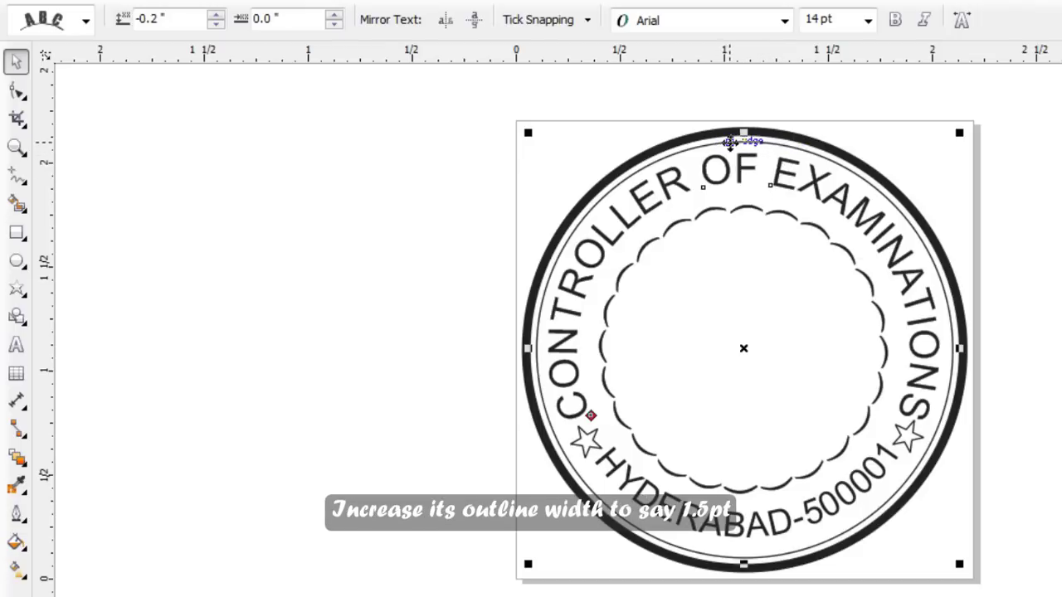
{"action": "left_click", "coordinate": [741, 136]}
{"action": "left_click", "coordinate": [900, 19]}
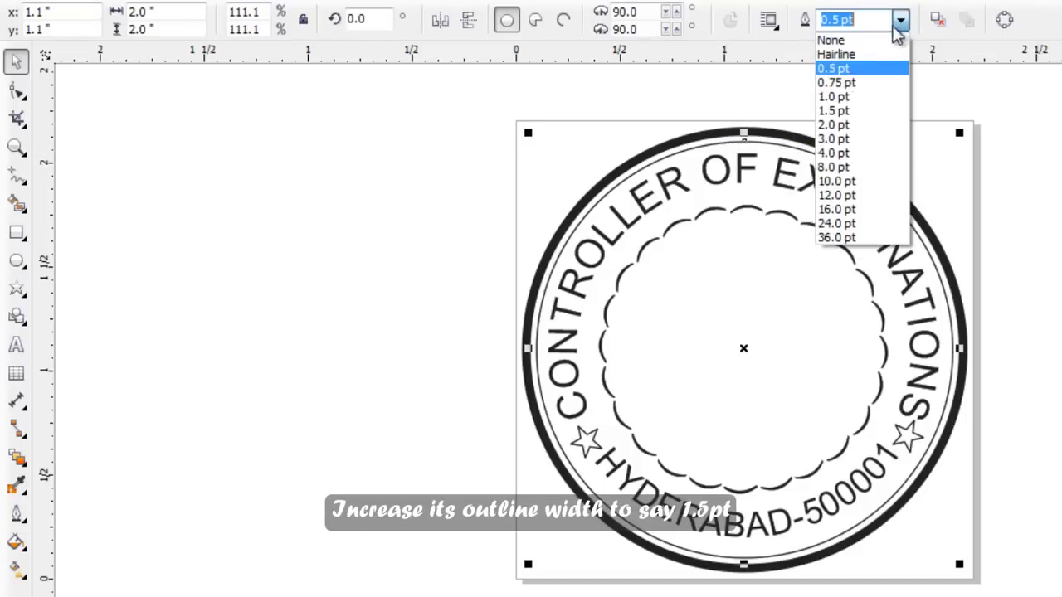
{"action": "left_click", "coordinate": [864, 117]}
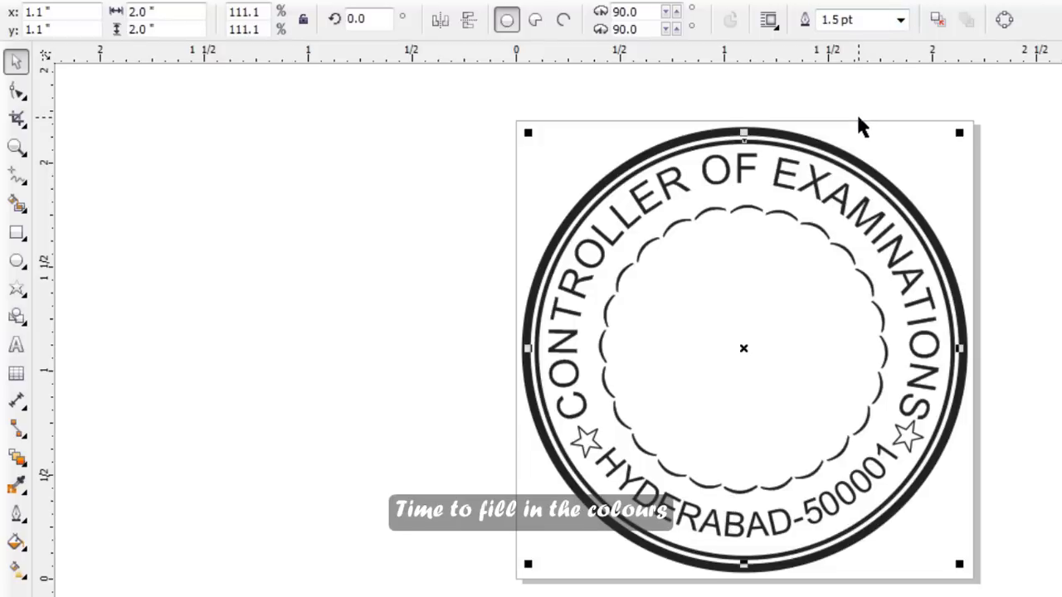
{"action": "left_click", "coordinate": [674, 223]}
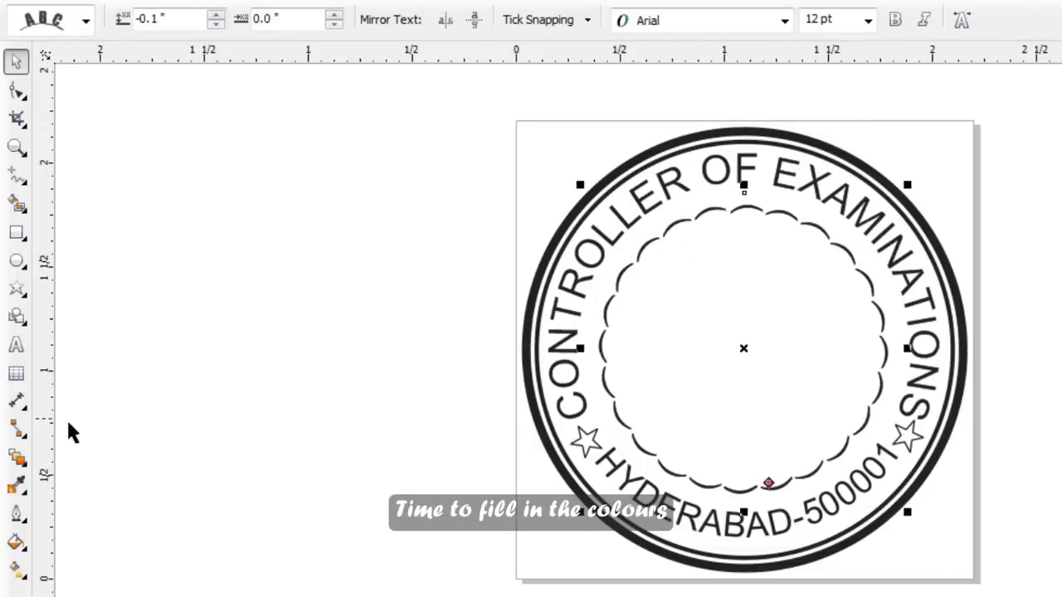
- Colour the scalloped ring's characters dark blue
{"action": "left_click", "coordinate": [14, 371]}
{"action": "left_click", "coordinate": [16, 344]}
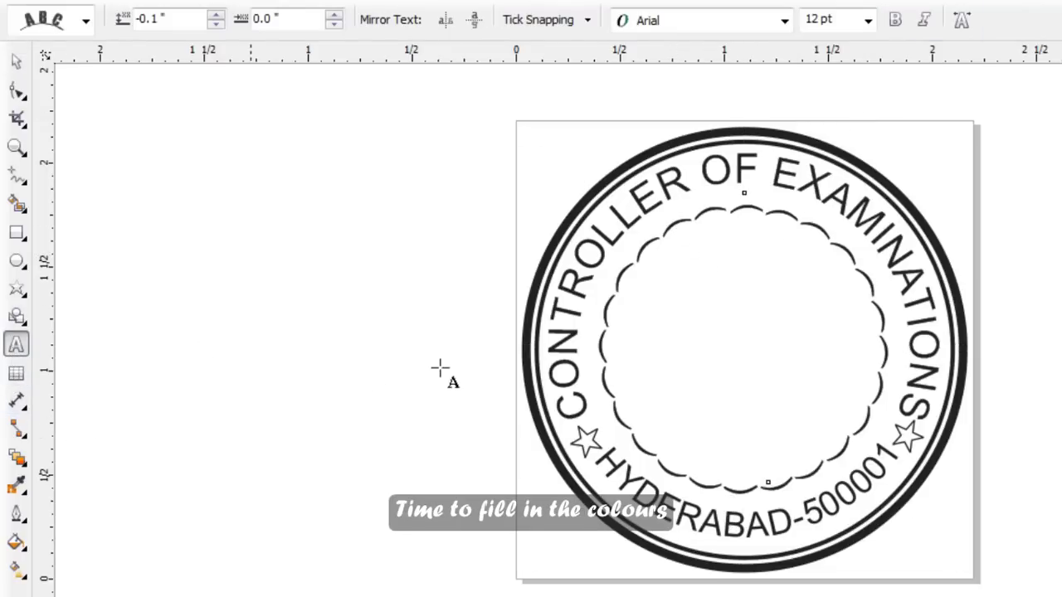
{"action": "key", "text": "ctrl+a"}
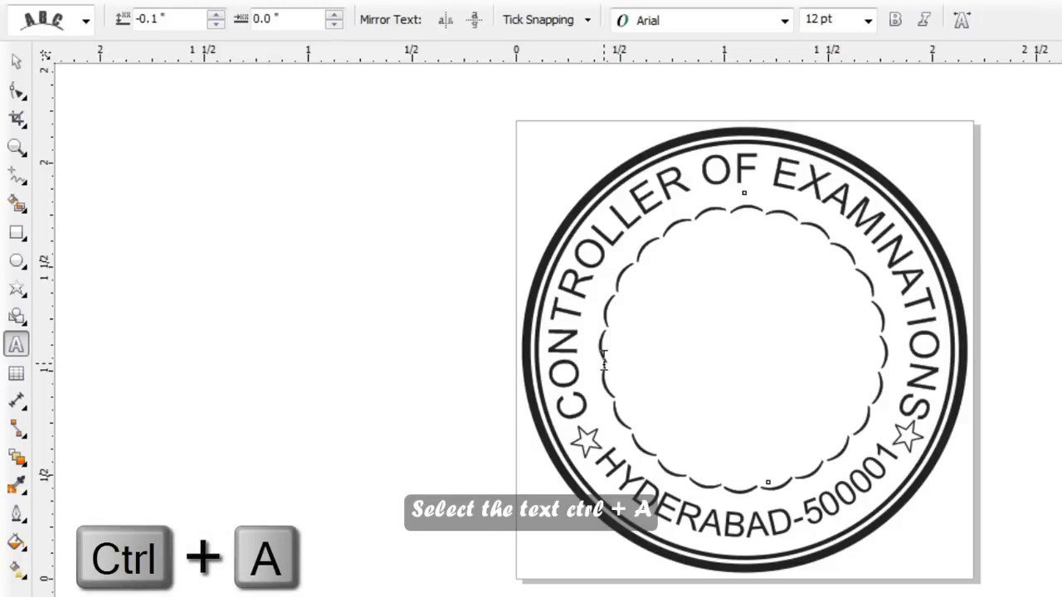
{"action": "left_click", "coordinate": [578, 384]}
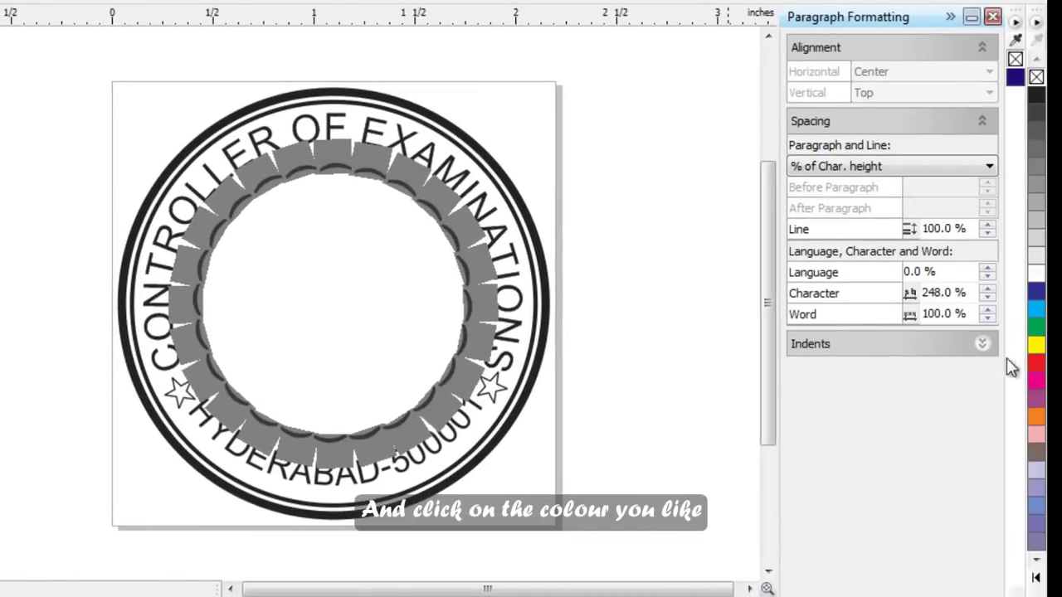
{"action": "left_click", "coordinate": [1016, 79]}
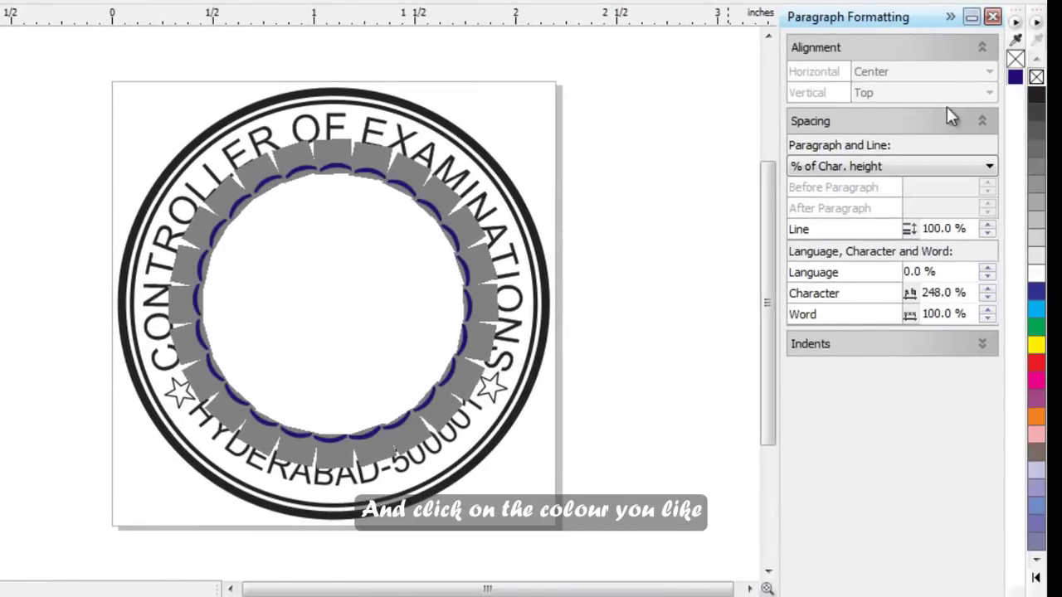
- Colour the CONTROLLER OF EXAMINATIONS text dark blue
{"action": "left_click", "coordinate": [366, 231]}
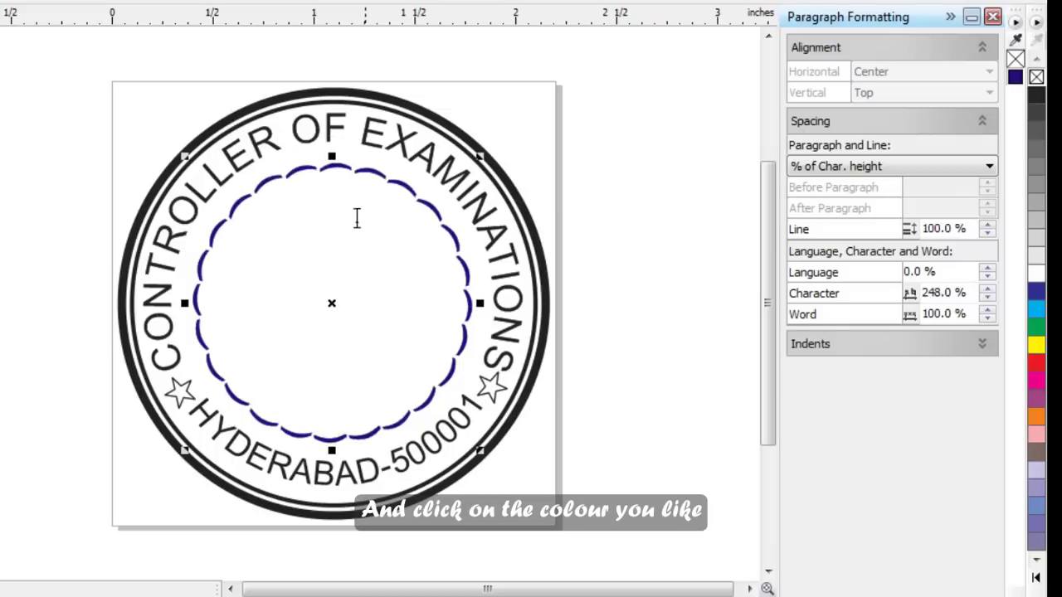
{"action": "key", "text": "ctrl+a"}
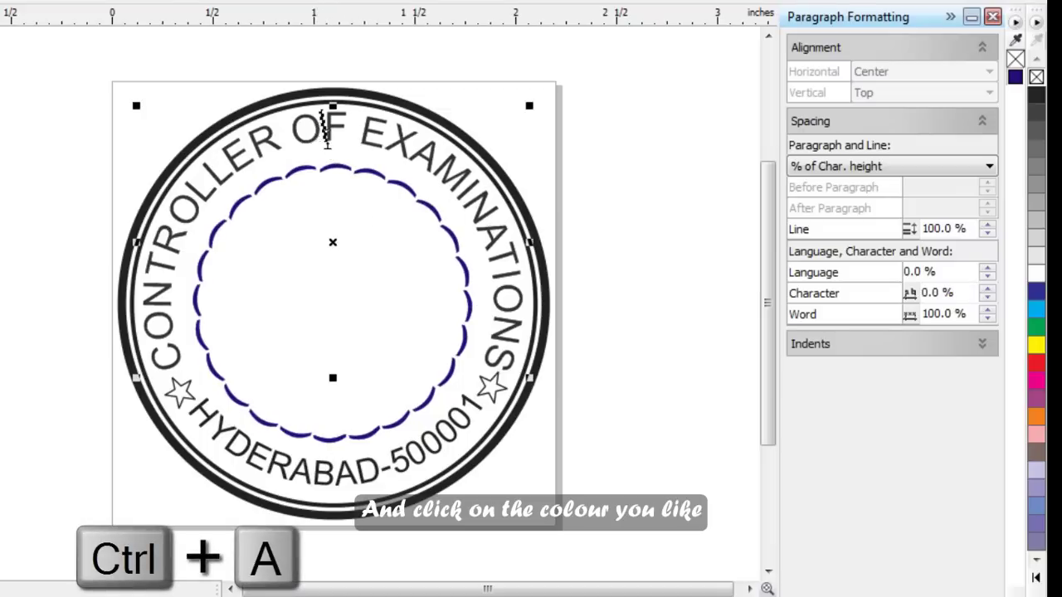
{"action": "left_click", "coordinate": [330, 143]}
{"action": "key", "text": "ctrl+a"}
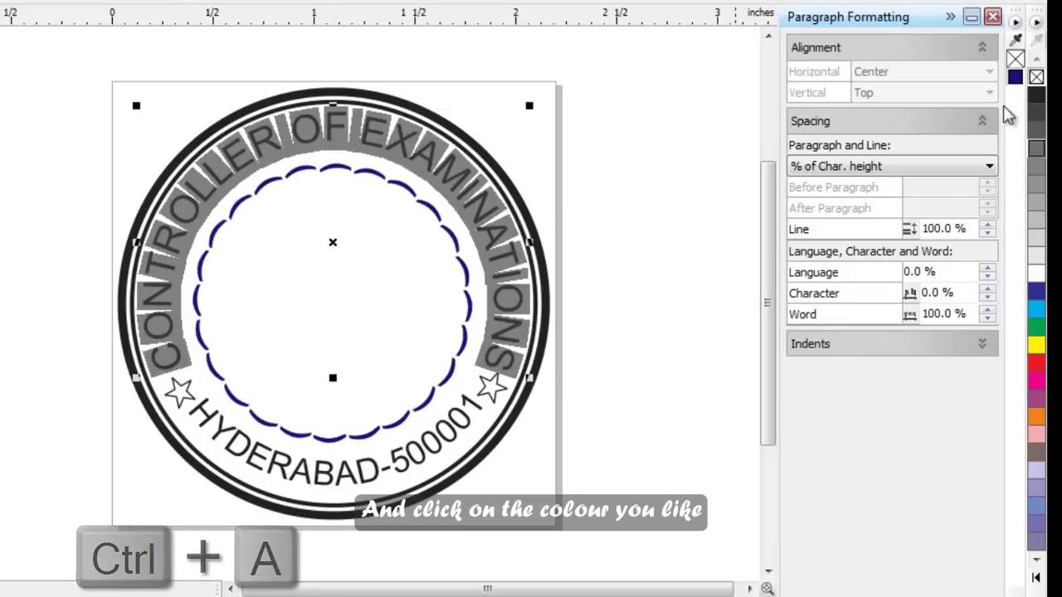
{"action": "left_click", "coordinate": [1015, 78]}
{"action": "key", "text": "ctrl+a"}
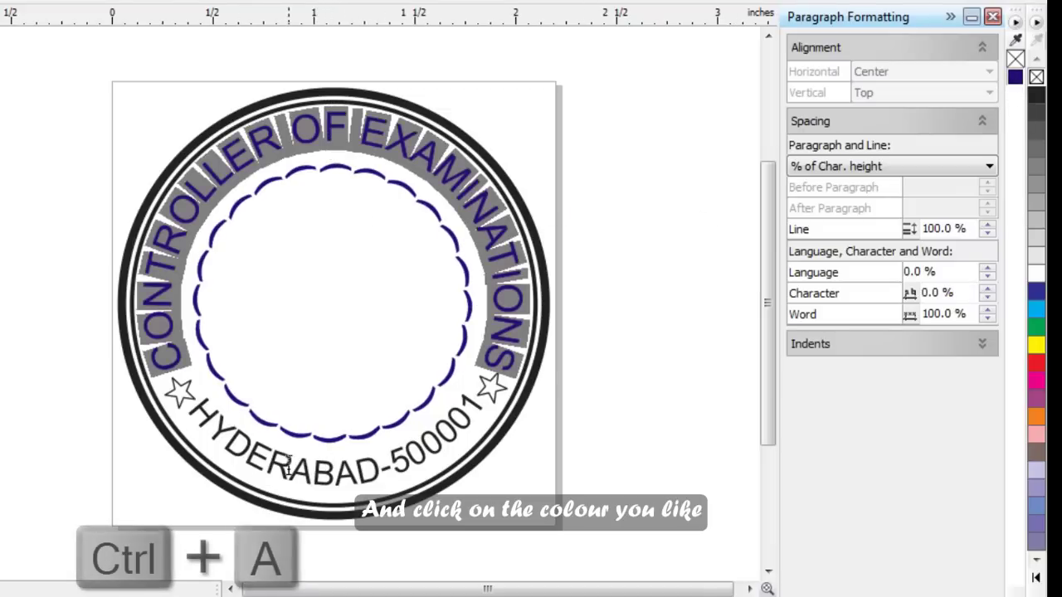
- Colour the HYDERABAD-500001 text dark blue
{"action": "left_click", "coordinate": [286, 465]}
{"action": "key", "text": "ctrl+a"}
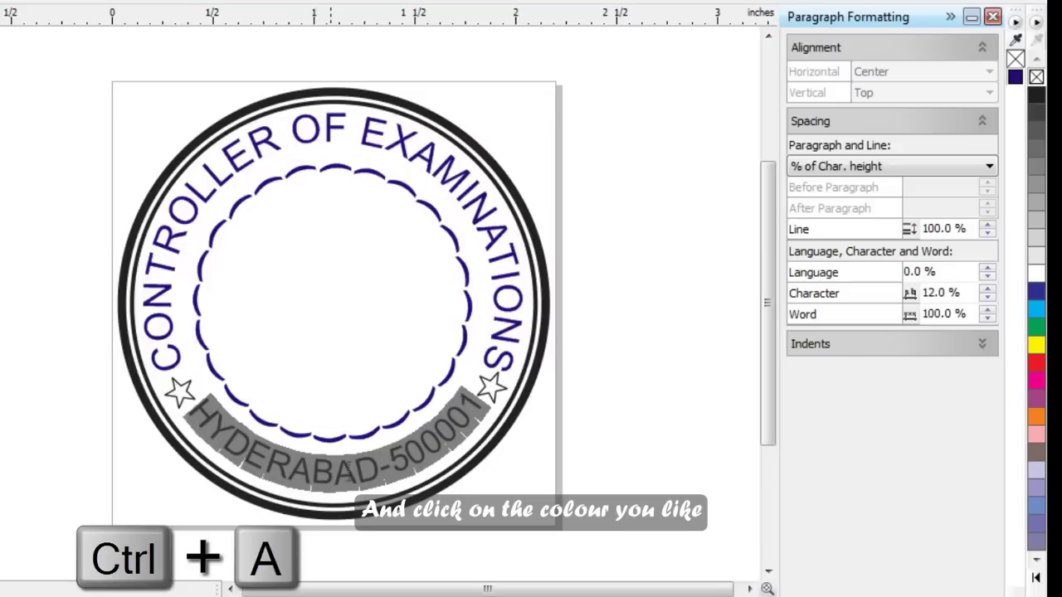
{"action": "left_click", "coordinate": [1015, 77]}
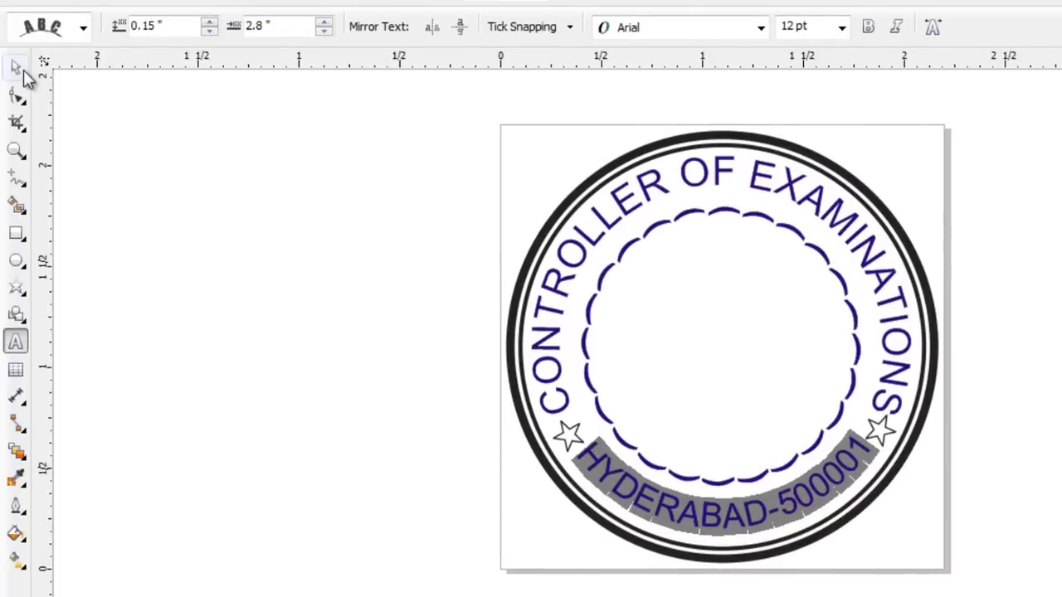
{"action": "left_click", "coordinate": [543, 498]}
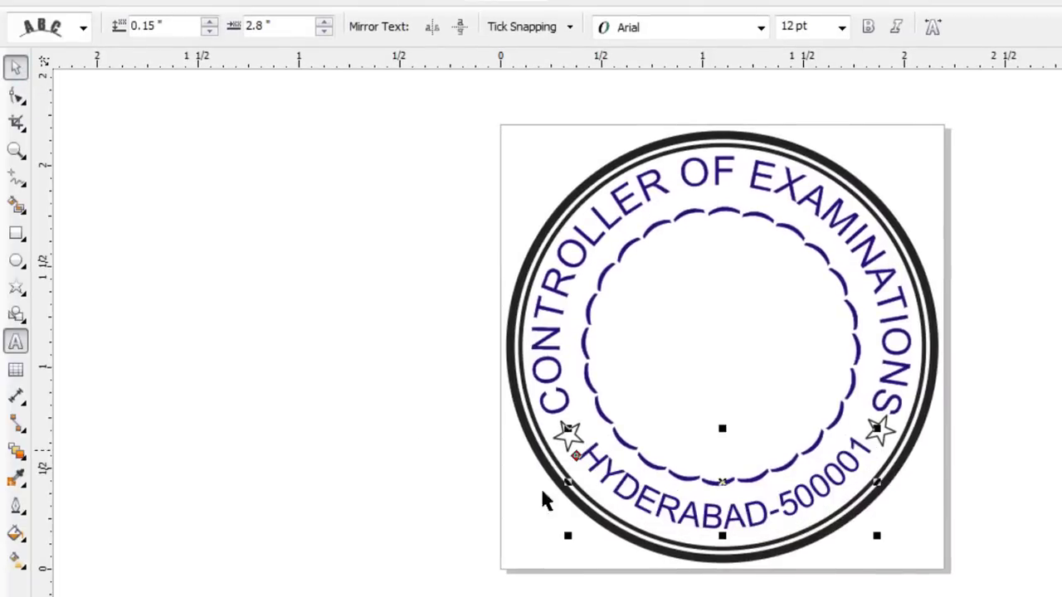
- Give both stars a dark blue fill and no outline
{"action": "left_click", "coordinate": [569, 448]}
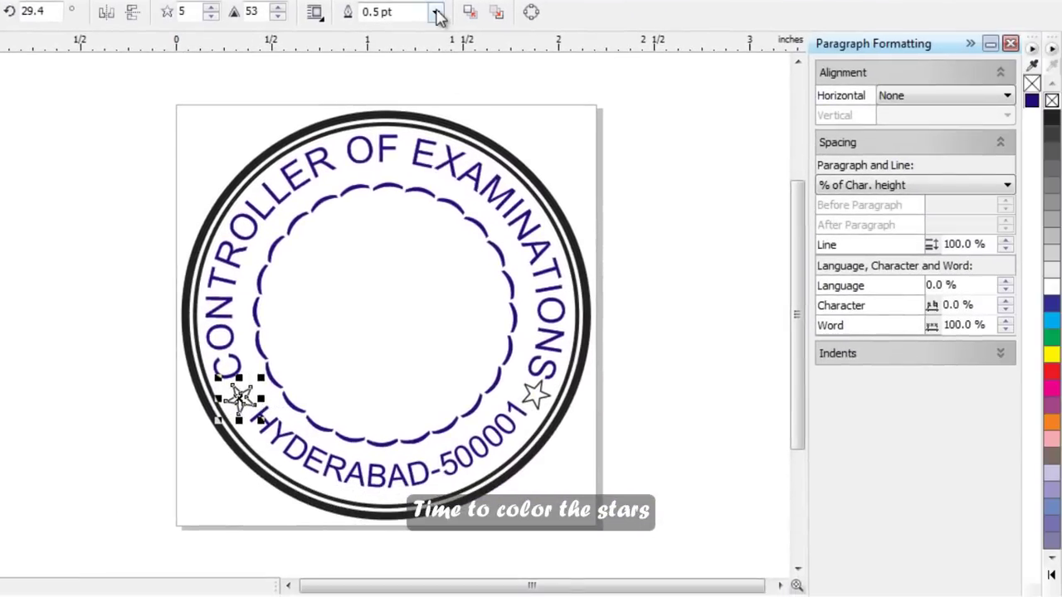
{"action": "left_click", "coordinate": [436, 11]}
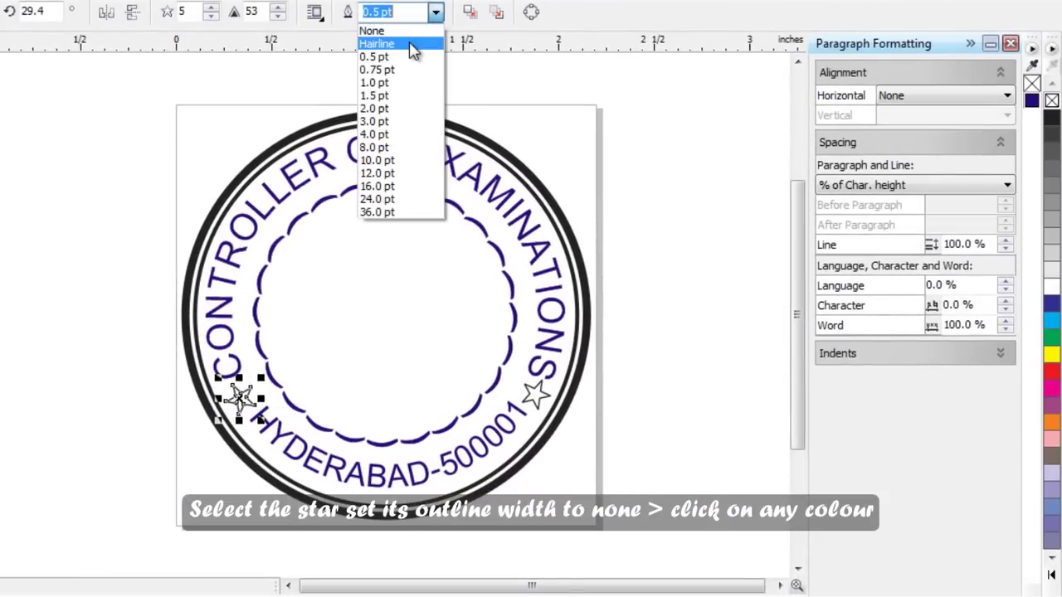
{"action": "left_click", "coordinate": [411, 29]}
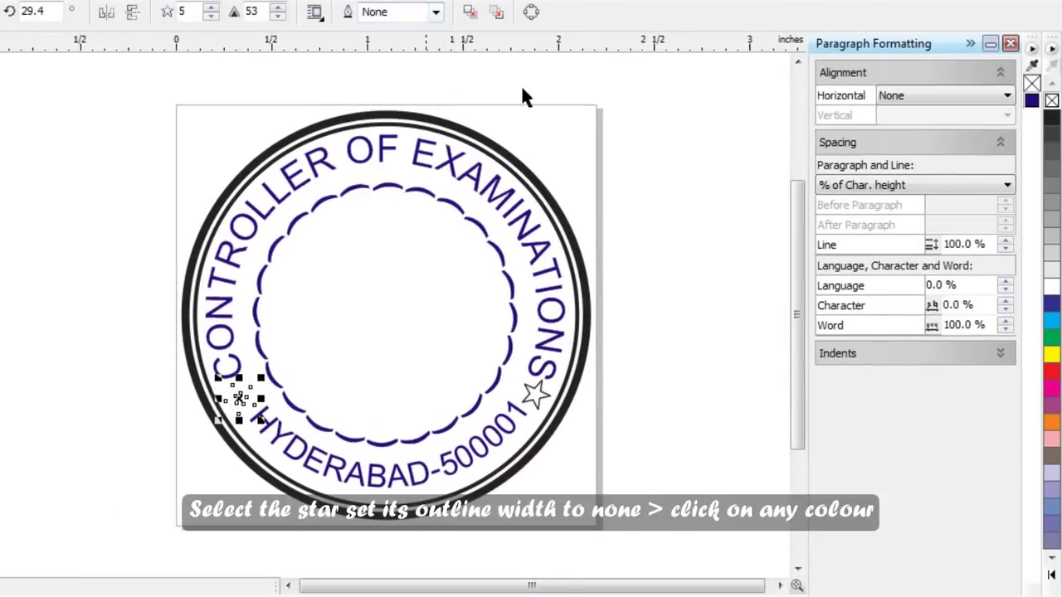
{"action": "left_click", "coordinate": [1030, 102]}
{"action": "left_click", "coordinate": [531, 395]}
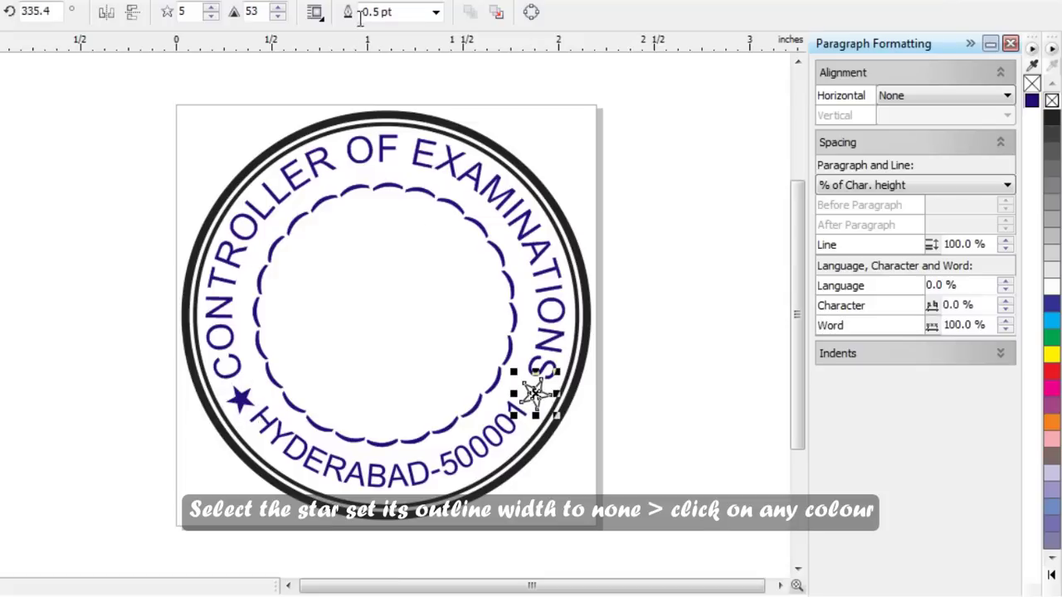
{"action": "left_click", "coordinate": [436, 11]}
{"action": "left_click", "coordinate": [406, 28]}
{"action": "left_click", "coordinate": [1031, 103]}
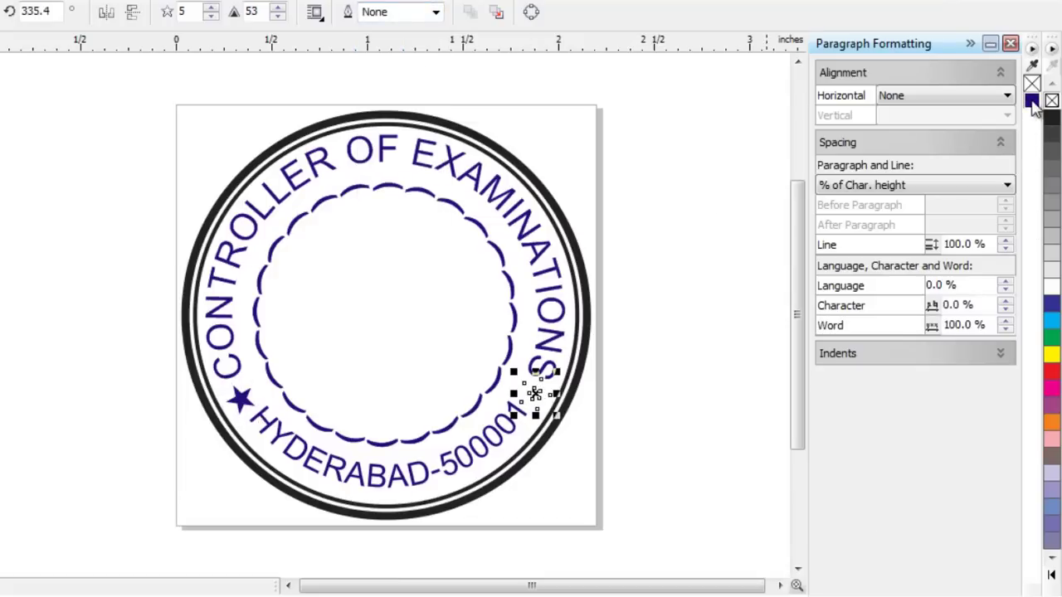
{"action": "left_click", "coordinate": [552, 470]}
- Set the thick outer ring's outline to navy from stamp palette.xml
{"action": "left_click", "coordinate": [526, 473]}
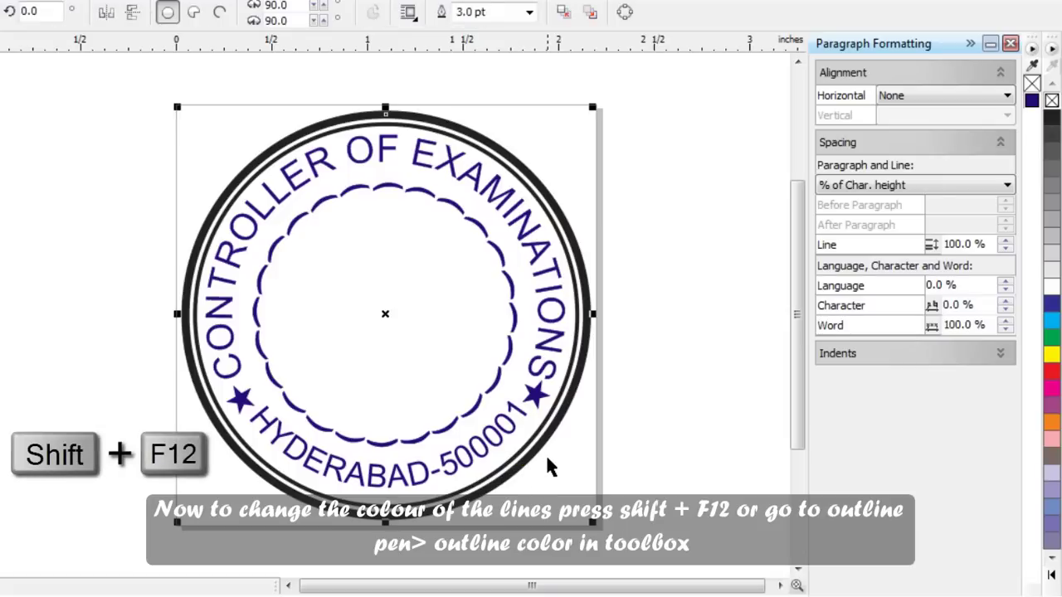
{"action": "key", "text": "shift+F12"}
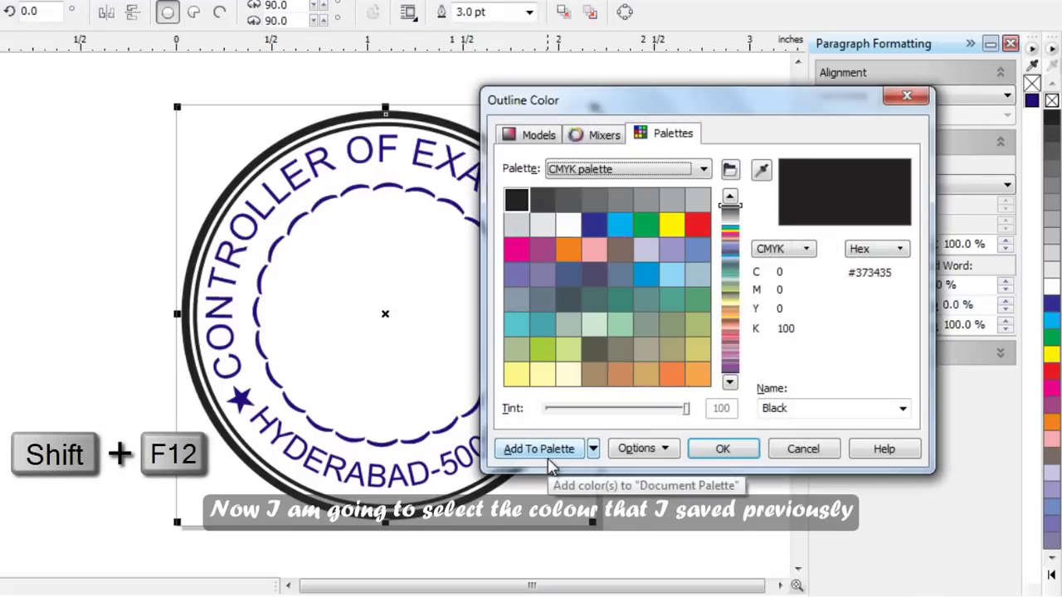
{"action": "left_click", "coordinate": [702, 170]}
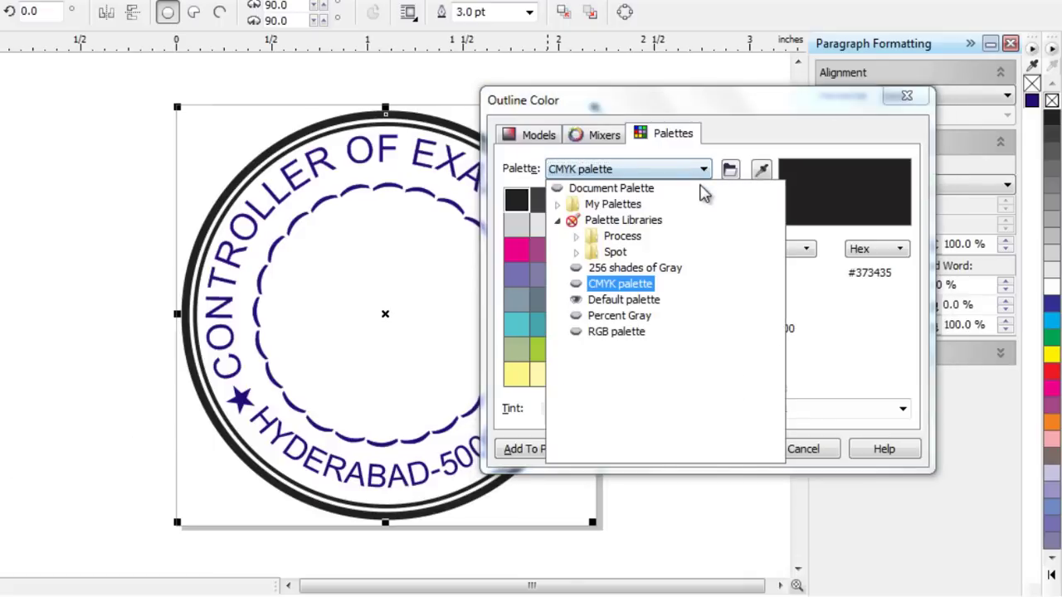
{"action": "left_click", "coordinate": [615, 206]}
{"action": "left_click", "coordinate": [622, 220]}
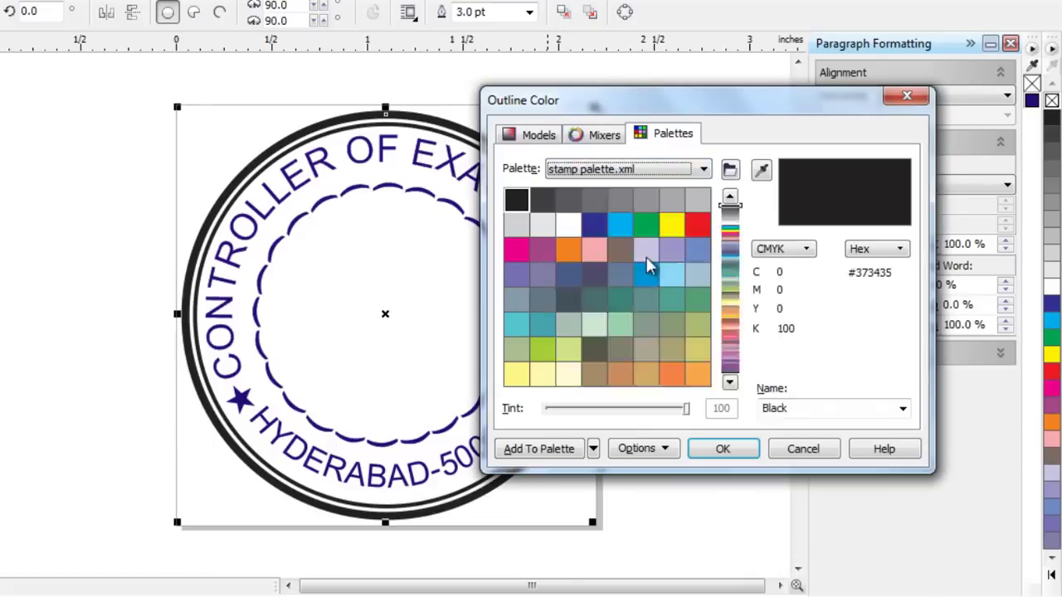
{"action": "left_click", "coordinate": [516, 199]}
{"action": "left_click", "coordinate": [722, 449]}
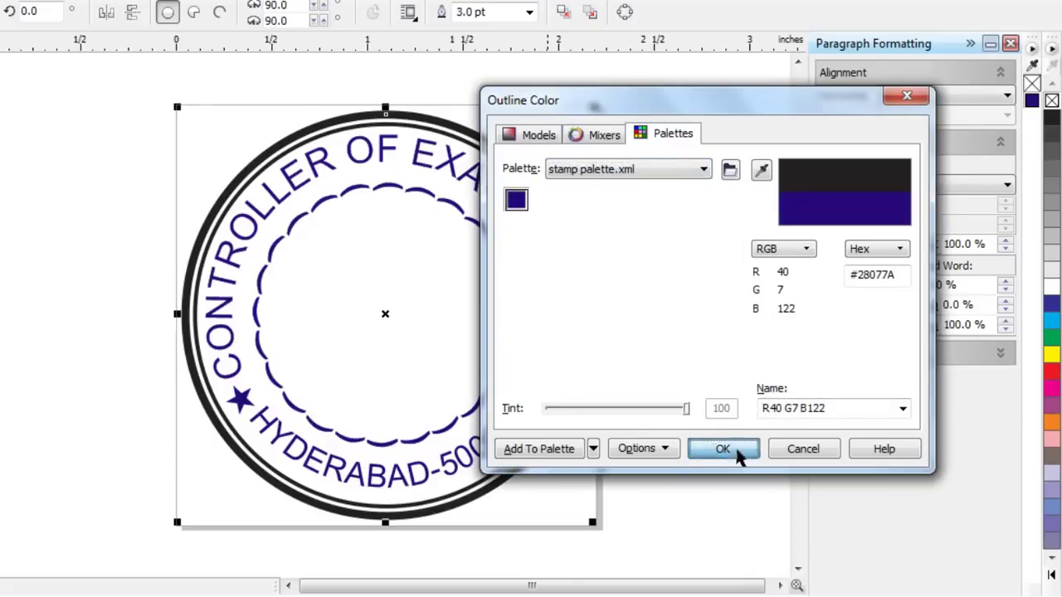
- Give the thin inner ring the same navy outline (R40 G7 B122) from stamp palette.xml
{"action": "left_click", "coordinate": [439, 140]}
{"action": "key", "text": "shift+F12"}
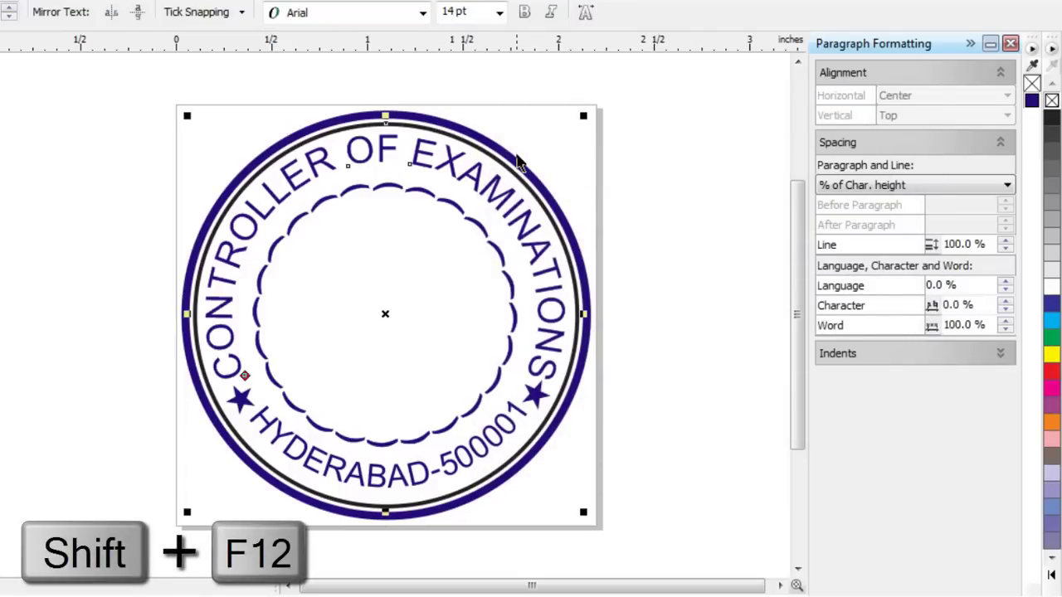
{"action": "left_click", "coordinate": [702, 169]}
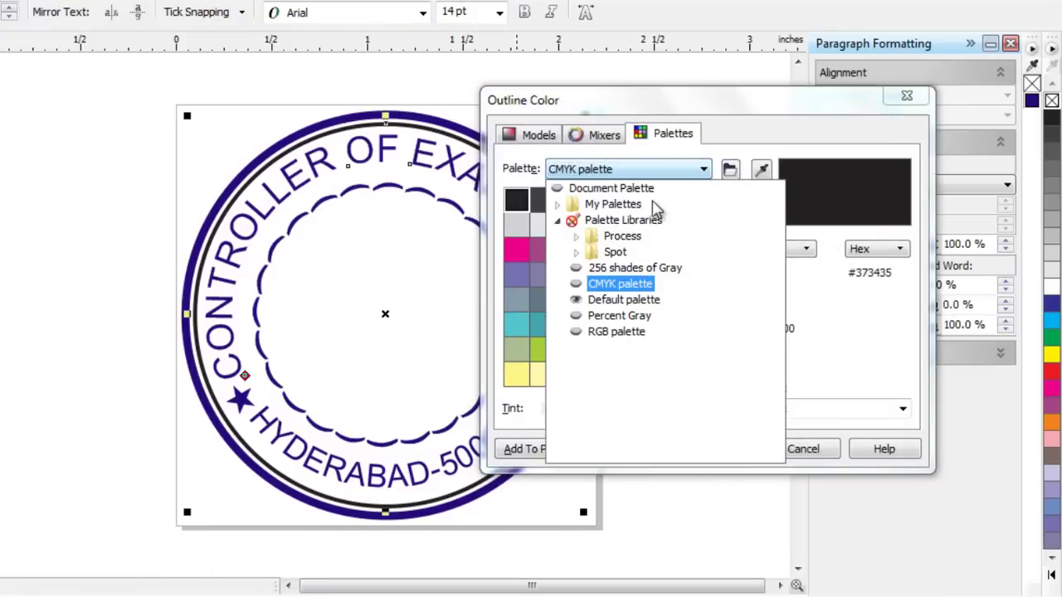
{"action": "left_click", "coordinate": [614, 205]}
{"action": "left_click", "coordinate": [610, 220]}
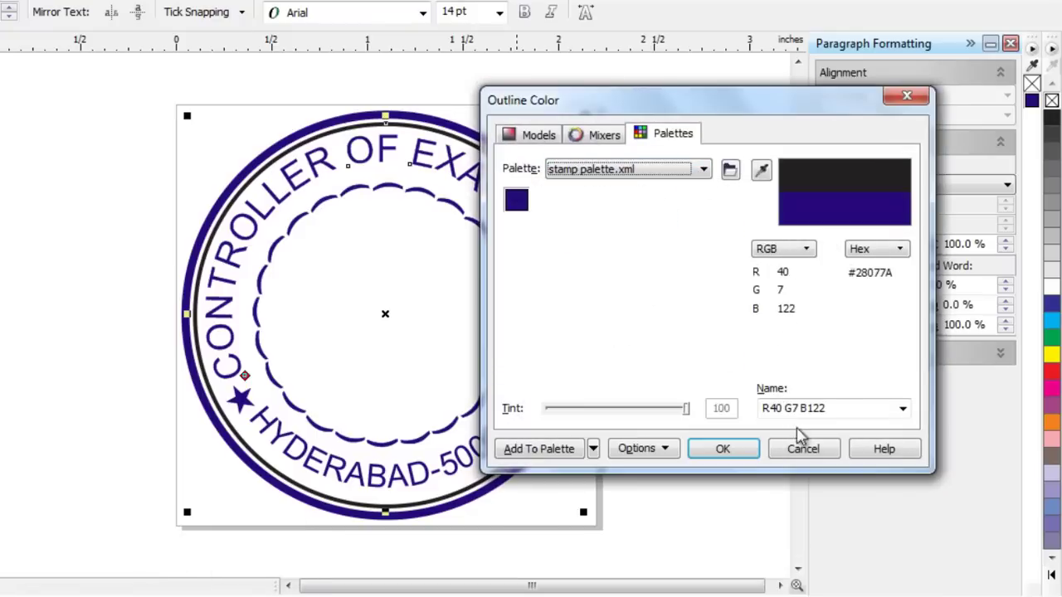
{"action": "left_click", "coordinate": [737, 458]}
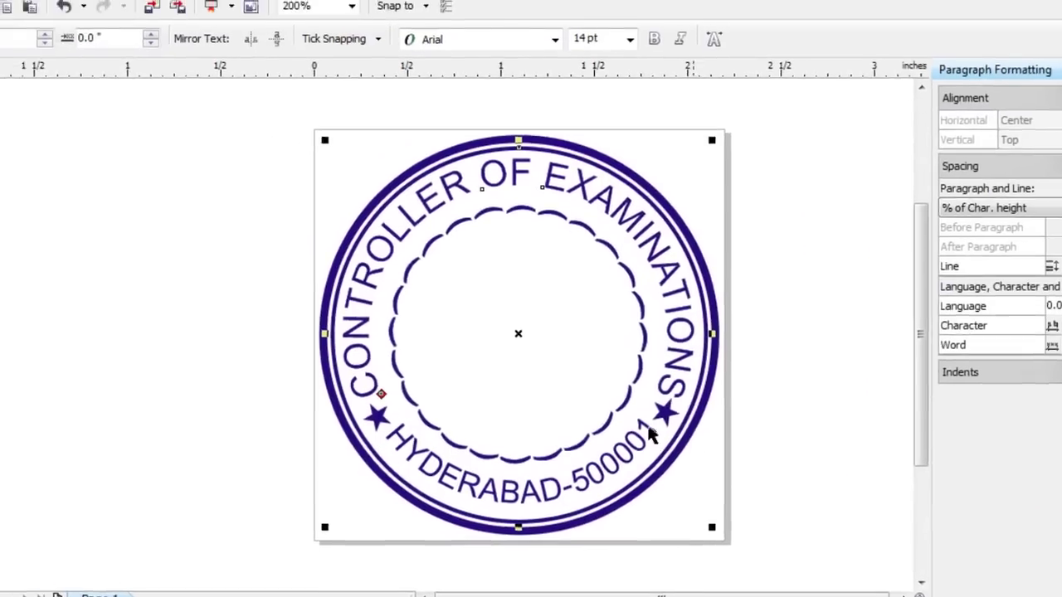
{"action": "scroll", "coordinate": [720, 450], "scroll_direction": "up", "scroll_amount": 1}
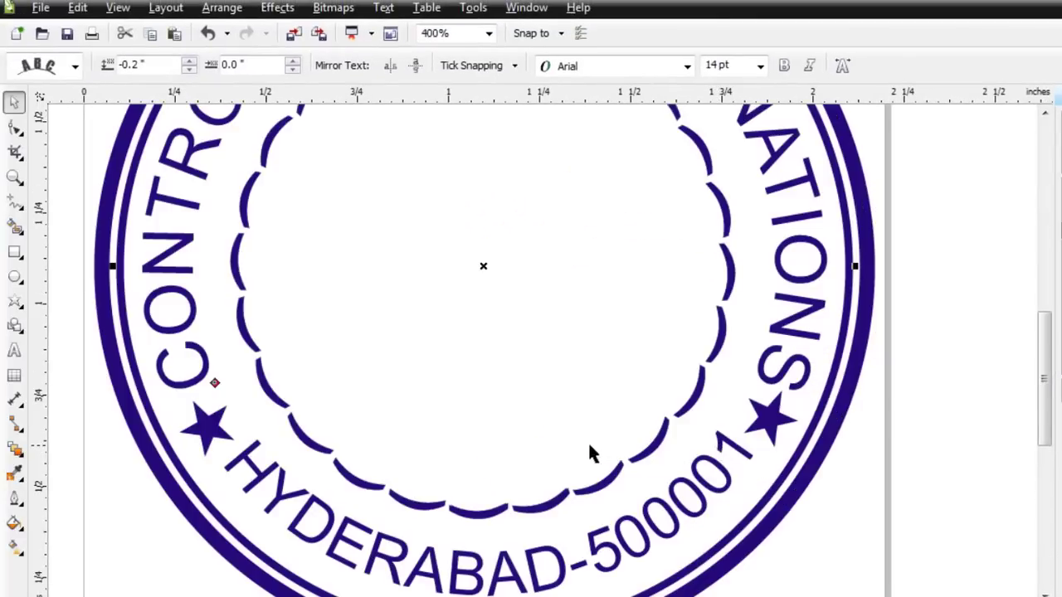
{"action": "scroll", "coordinate": [336, 452], "scroll_direction": "down", "scroll_amount": 1}
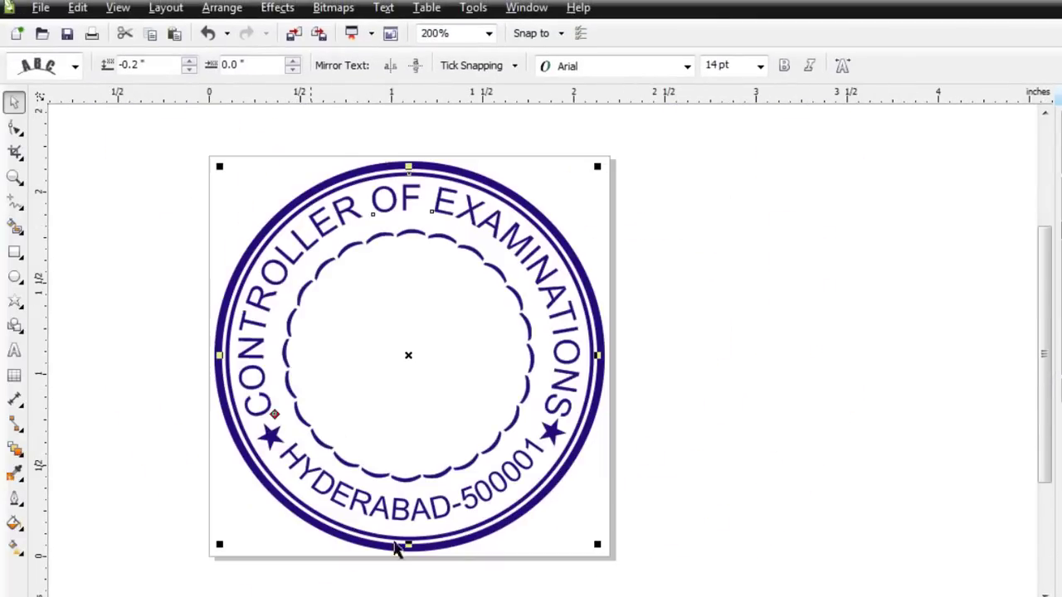
{"action": "scroll", "coordinate": [531, 356], "scroll_direction": "left", "scroll_amount": 3}
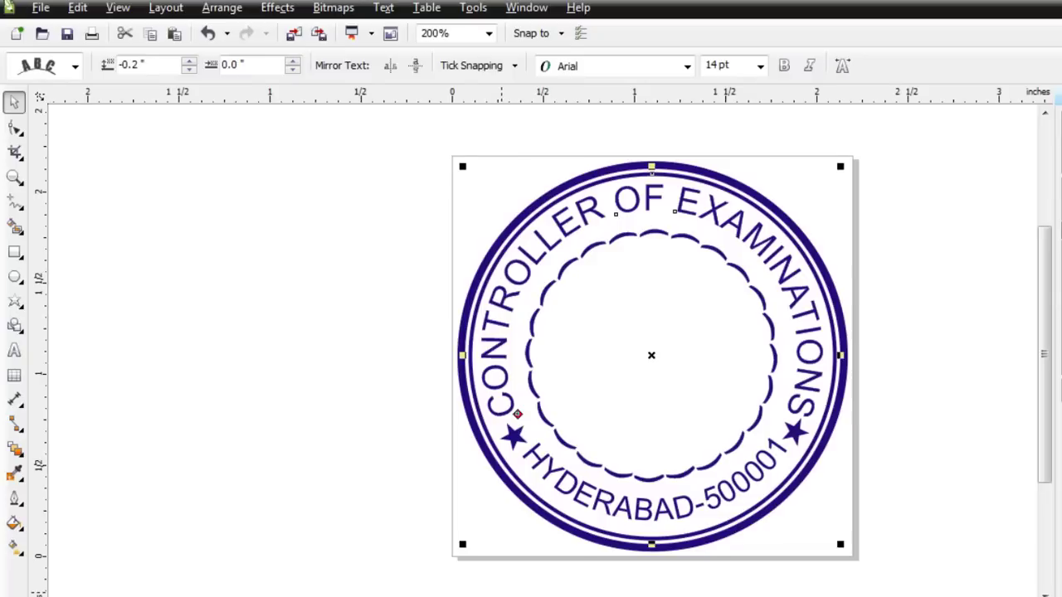
{"action": "scroll", "coordinate": [531, 357], "scroll_direction": "right", "scroll_amount": 1}
{"action": "left_click", "coordinate": [875, 507]}
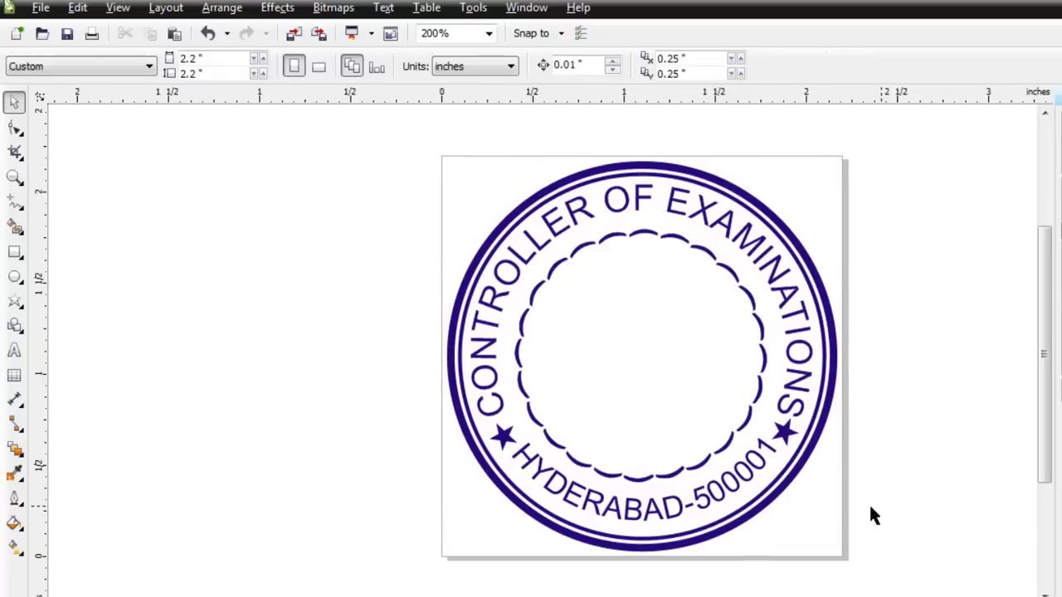
{"action": "key", "text": "ctrl+z"}
{"action": "left_click", "coordinate": [40, 7]}
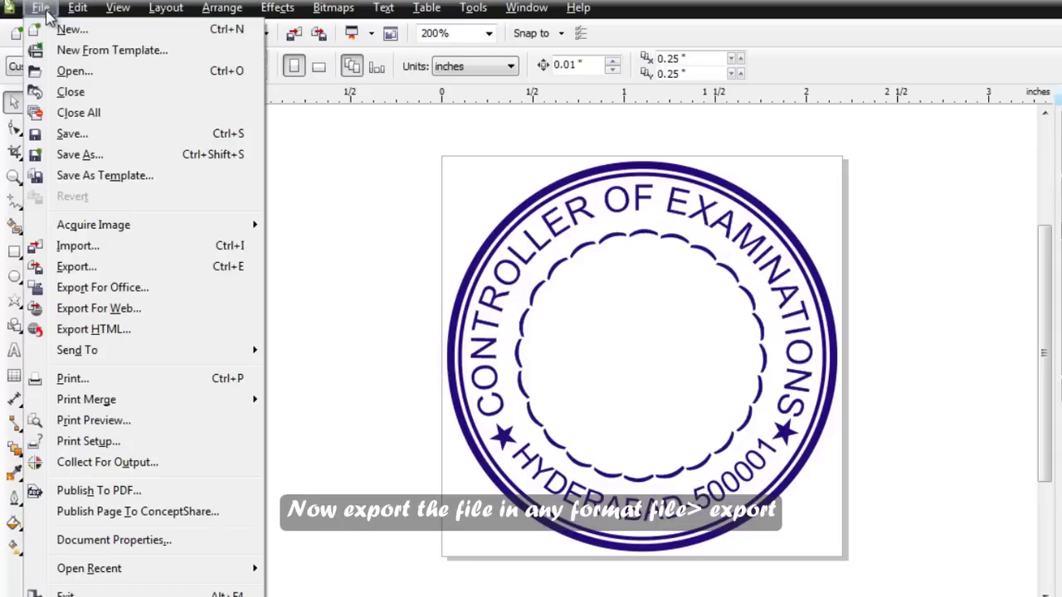
{"action": "left_click", "coordinate": [90, 268]}
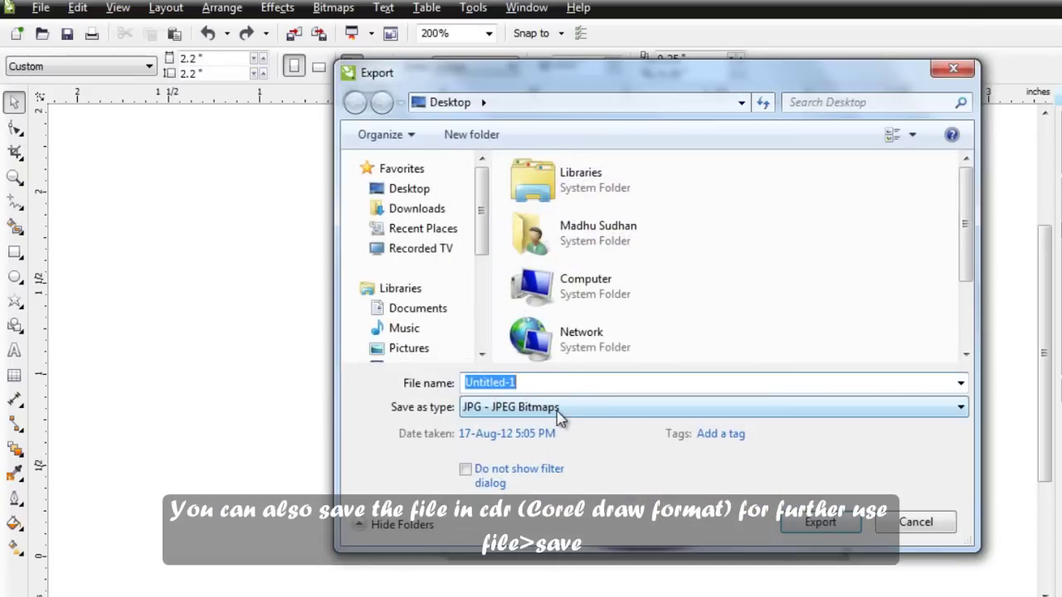
{"action": "left_click", "coordinate": [558, 414]}
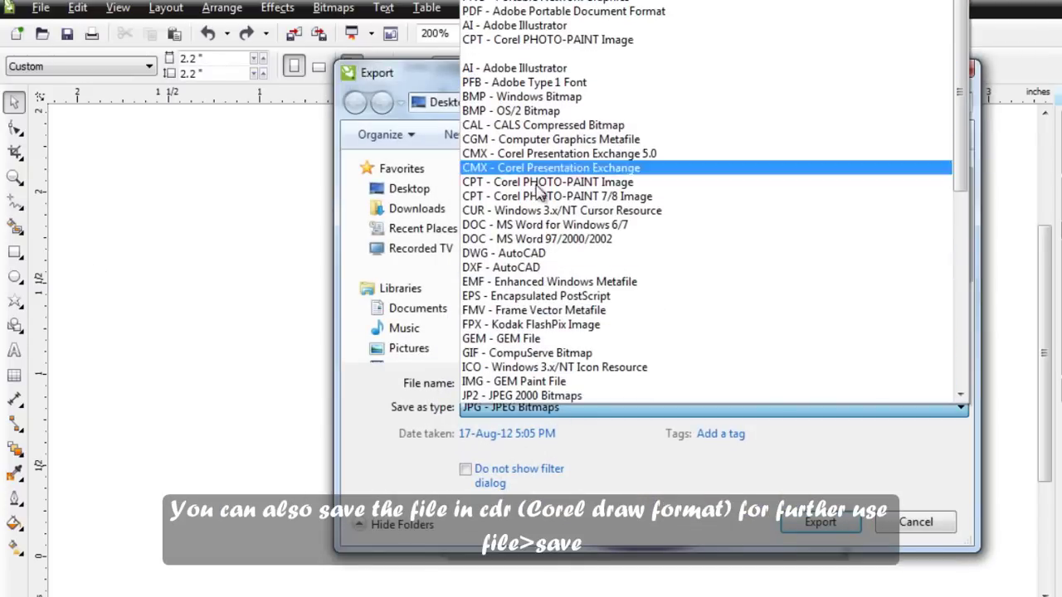
{"action": "scroll", "coordinate": [539, 232], "scroll_direction": "down", "scroll_amount": 1}
{"action": "scroll", "coordinate": [543, 290], "scroll_direction": "down", "scroll_amount": 4}
{"action": "scroll", "coordinate": [546, 348], "scroll_direction": "down", "scroll_amount": 2}
{"action": "scroll", "coordinate": [548, 381], "scroll_direction": "down", "scroll_amount": 1}
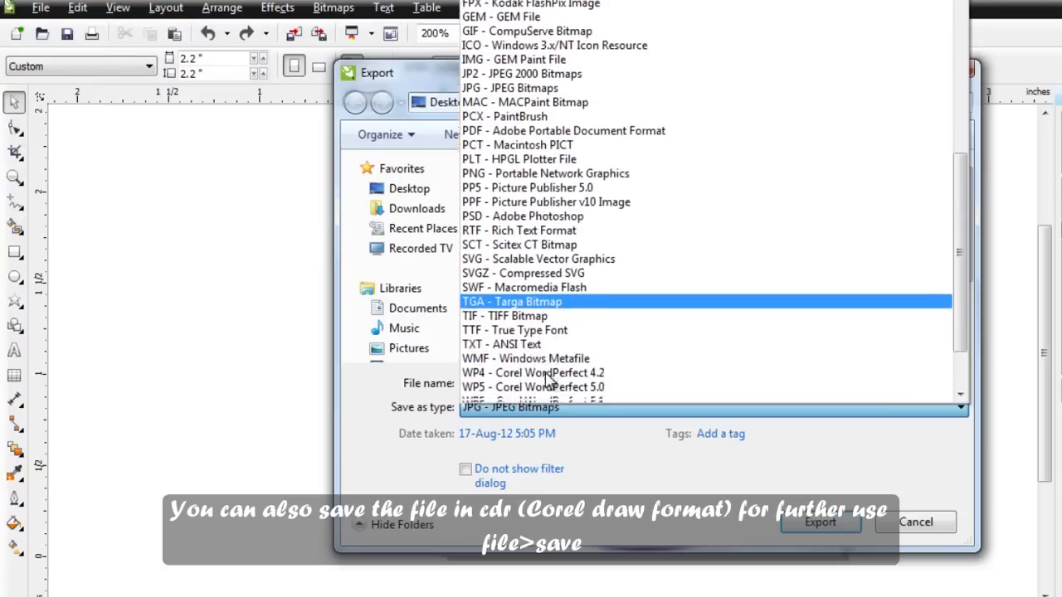
{"action": "scroll", "coordinate": [547, 382], "scroll_direction": "down", "scroll_amount": 2}
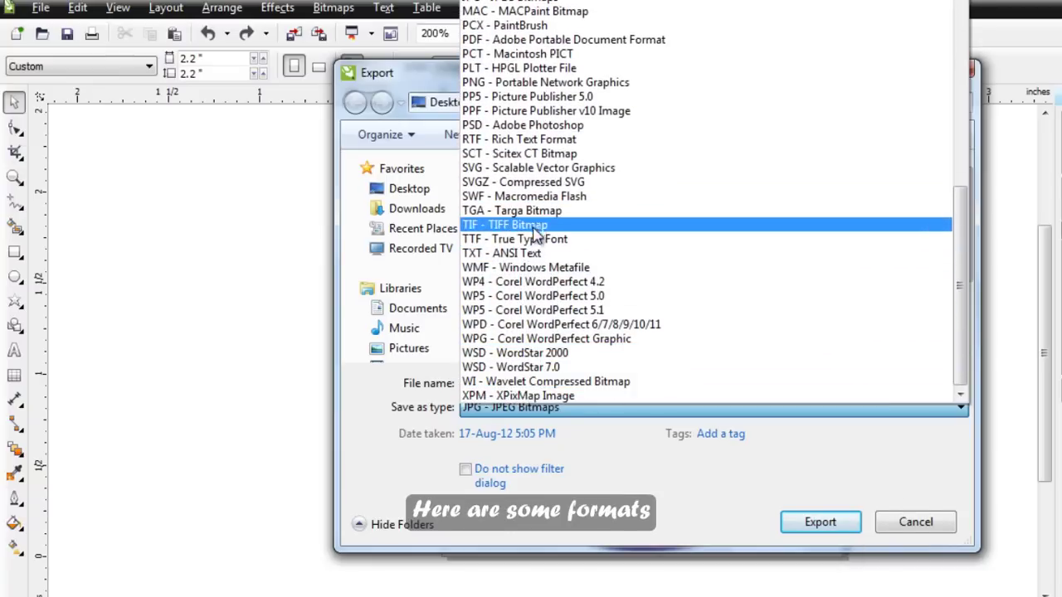
{"action": "scroll", "coordinate": [538, 228], "scroll_direction": "up", "scroll_amount": 1}
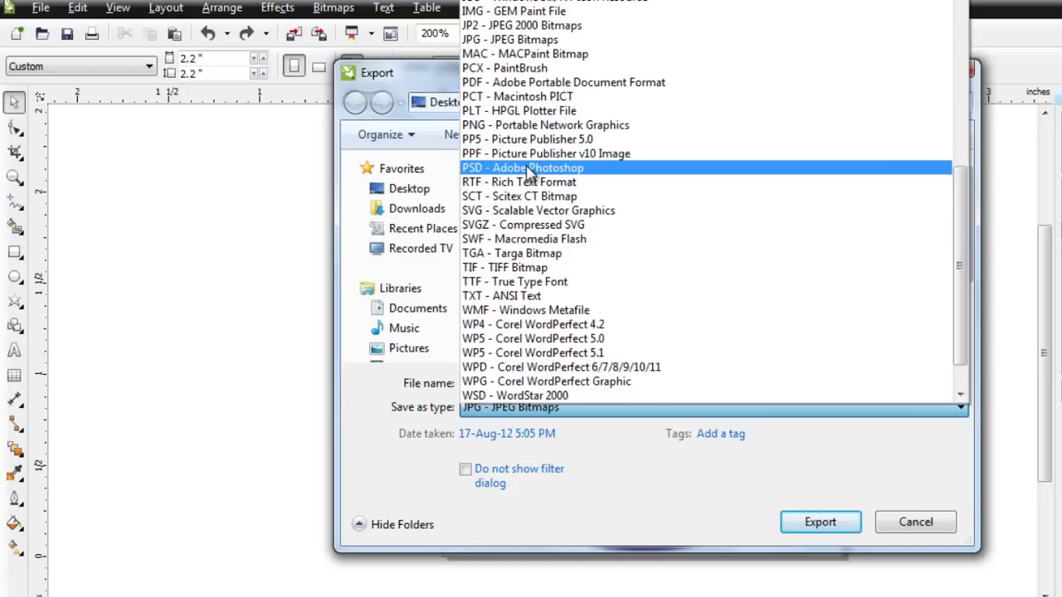
{"action": "scroll", "coordinate": [531, 158], "scroll_direction": "up", "scroll_amount": 2}
{"action": "scroll", "coordinate": [533, 141], "scroll_direction": "up", "scroll_amount": 1}
{"action": "scroll", "coordinate": [533, 128], "scroll_direction": "up", "scroll_amount": 1}
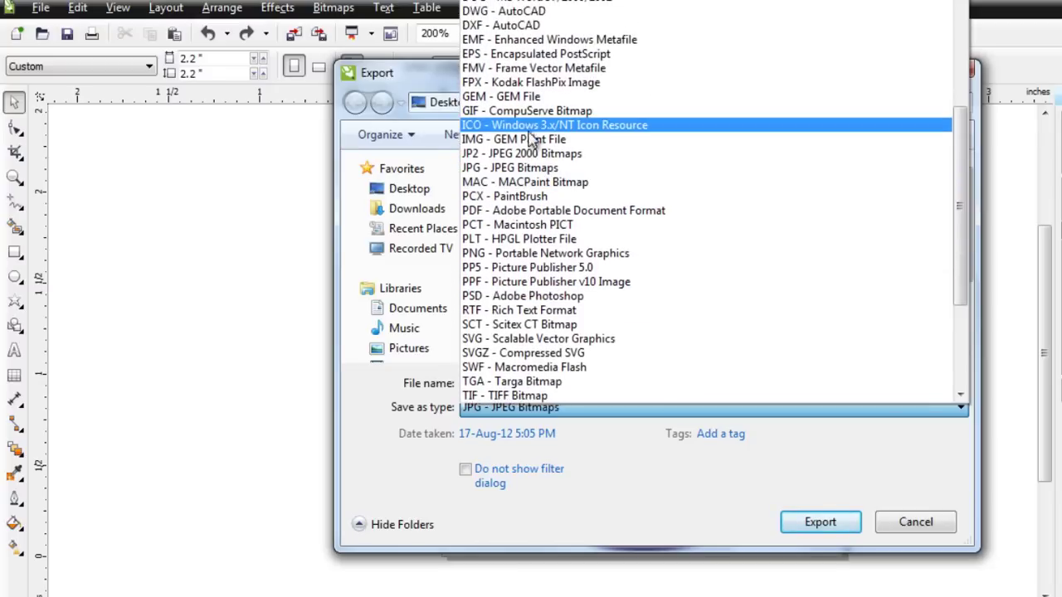
{"action": "scroll", "coordinate": [533, 145], "scroll_direction": "up", "scroll_amount": 1}
{"action": "scroll", "coordinate": [525, 149], "scroll_direction": "up", "scroll_amount": 1}
{"action": "scroll", "coordinate": [515, 166], "scroll_direction": "up", "scroll_amount": 2}
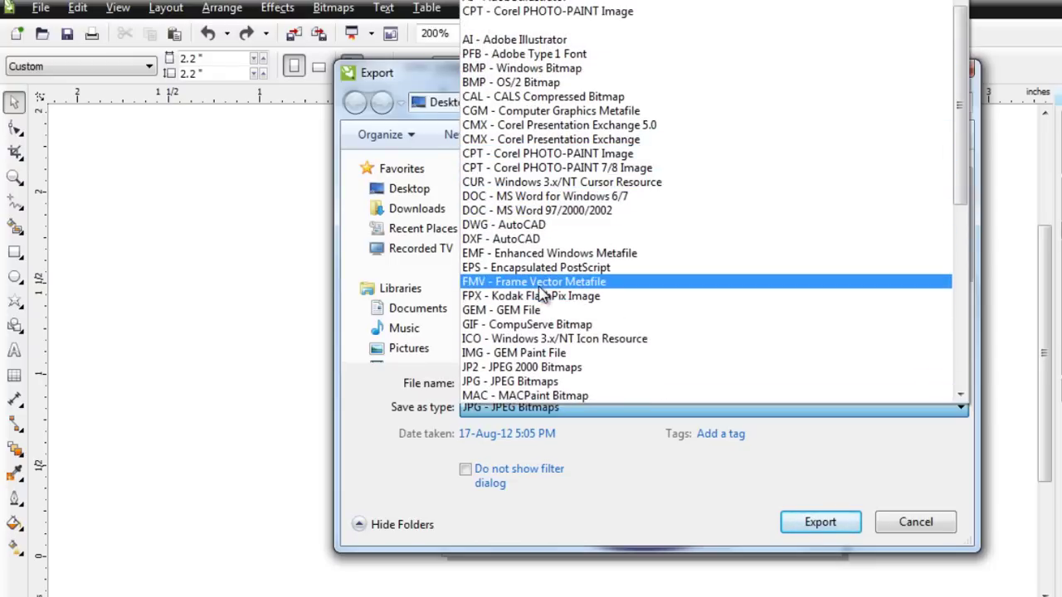
{"action": "left_click", "coordinate": [502, 381]}
{"action": "left_click_drag", "start_coordinate": [545, 386], "coordinate": [407, 374]}
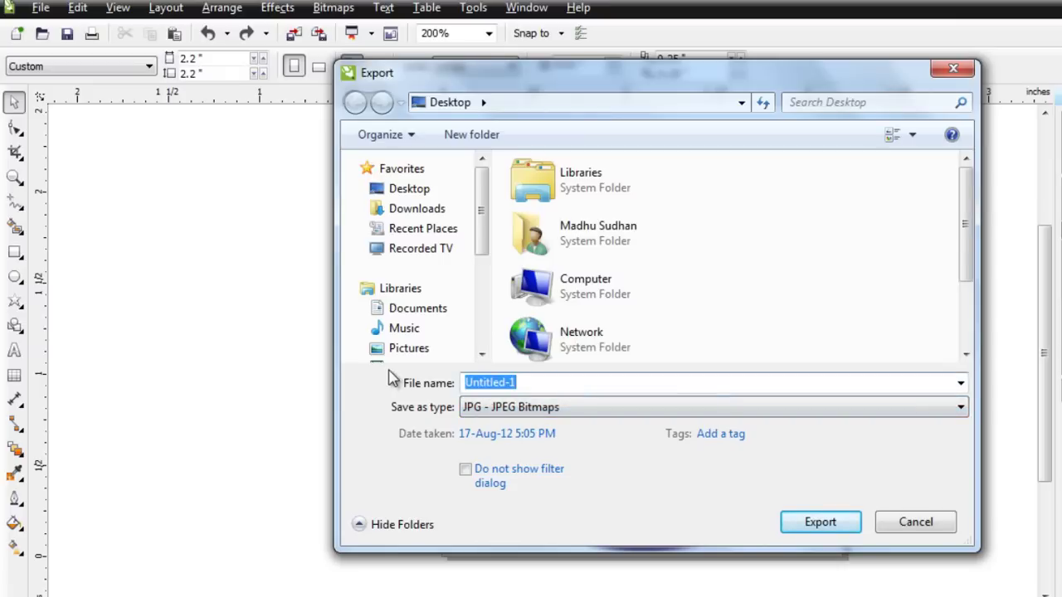
{"action": "left_click", "coordinate": [912, 524]}
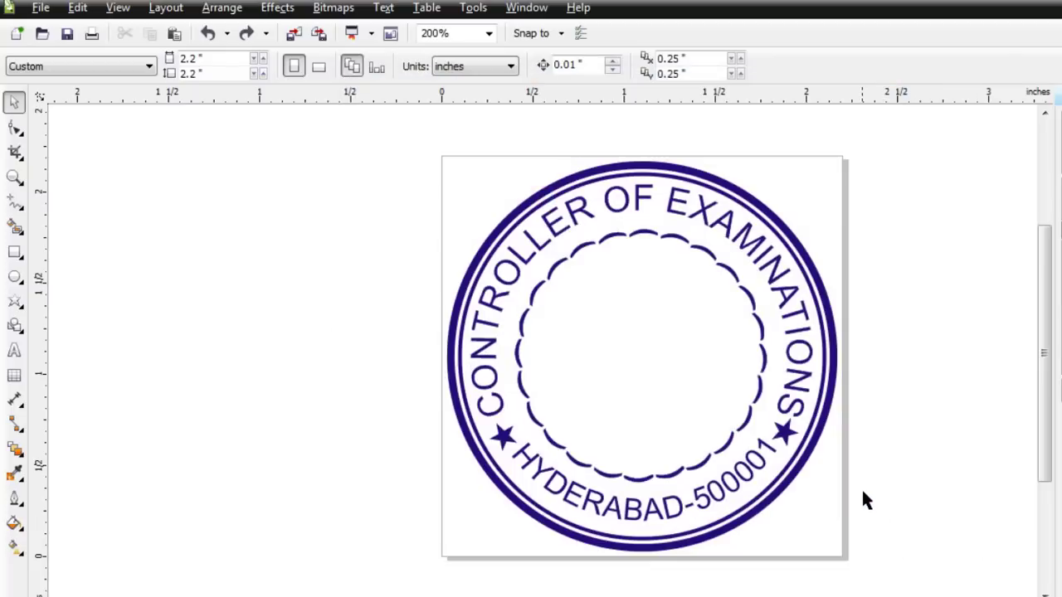
- Type the word JPEG inside the inner circle and position it at X 1.1", Y 1.1"
{"action": "left_click", "coordinate": [14, 351]}
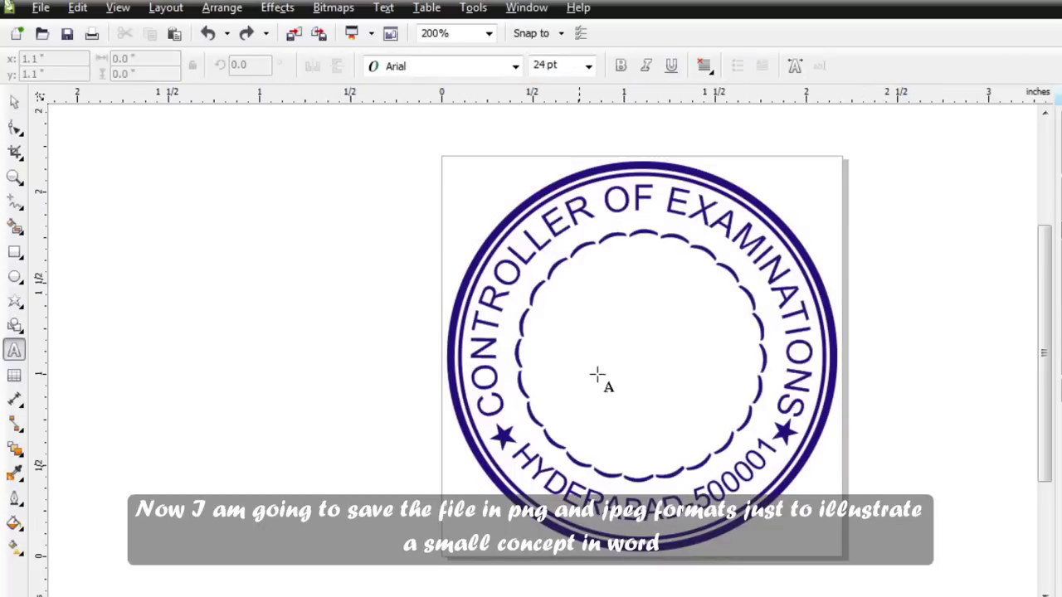
{"action": "left_click", "coordinate": [545, 332]}
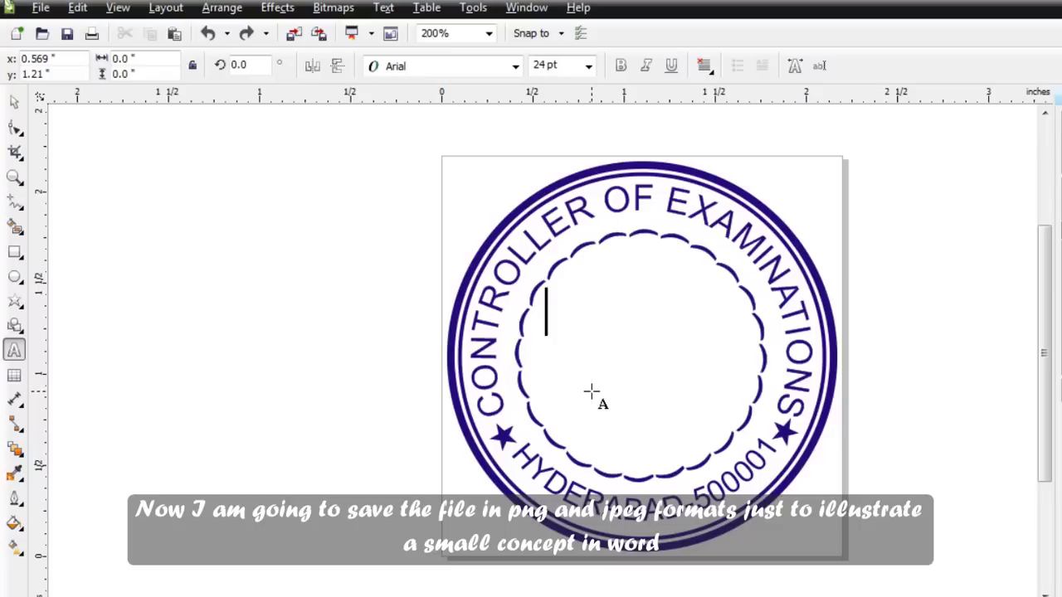
{"action": "type", "text": "JPEG"}
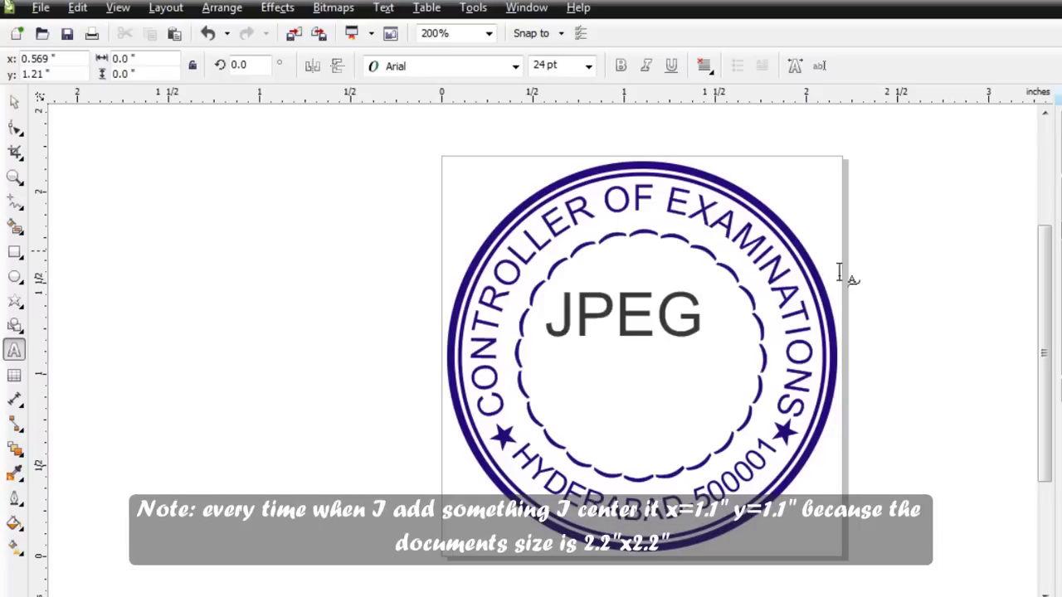
{"action": "left_click_drag", "start_coordinate": [703, 311], "coordinate": [555, 289]}
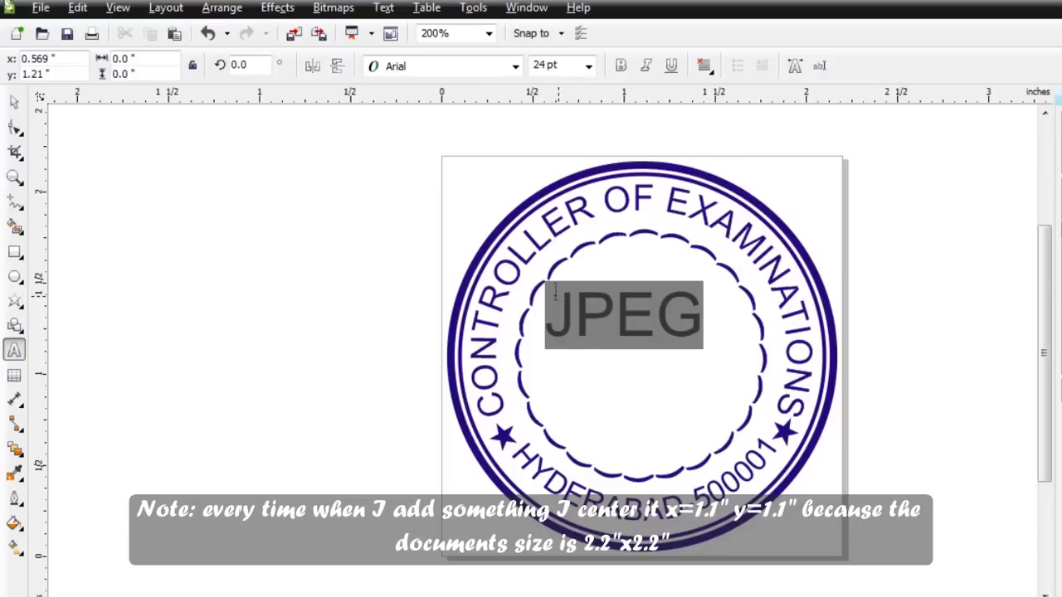
{"action": "left_click", "coordinate": [70, 58]}
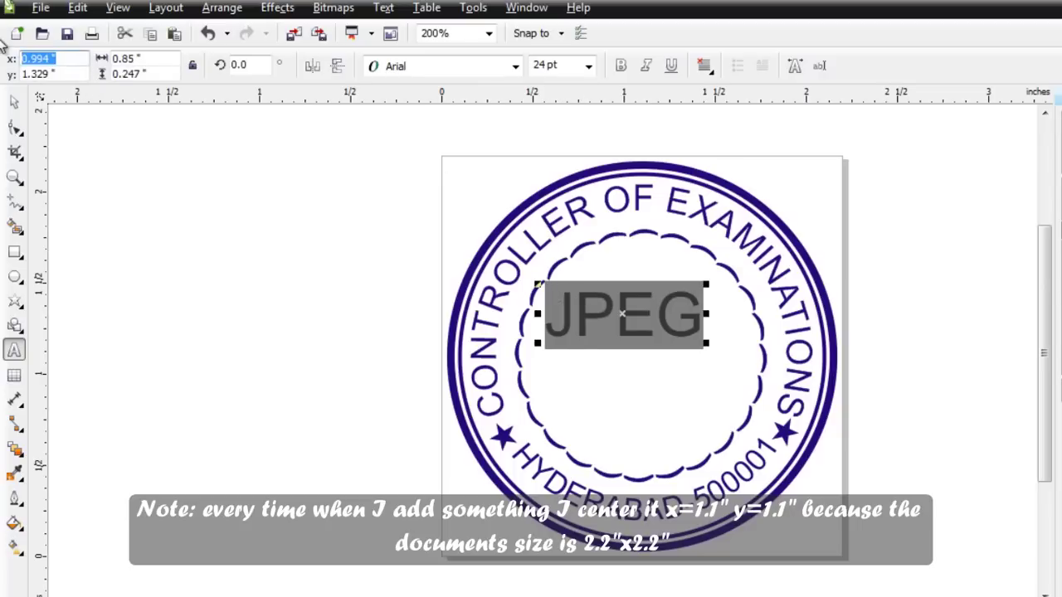
{"action": "type", "text": "1.1"}
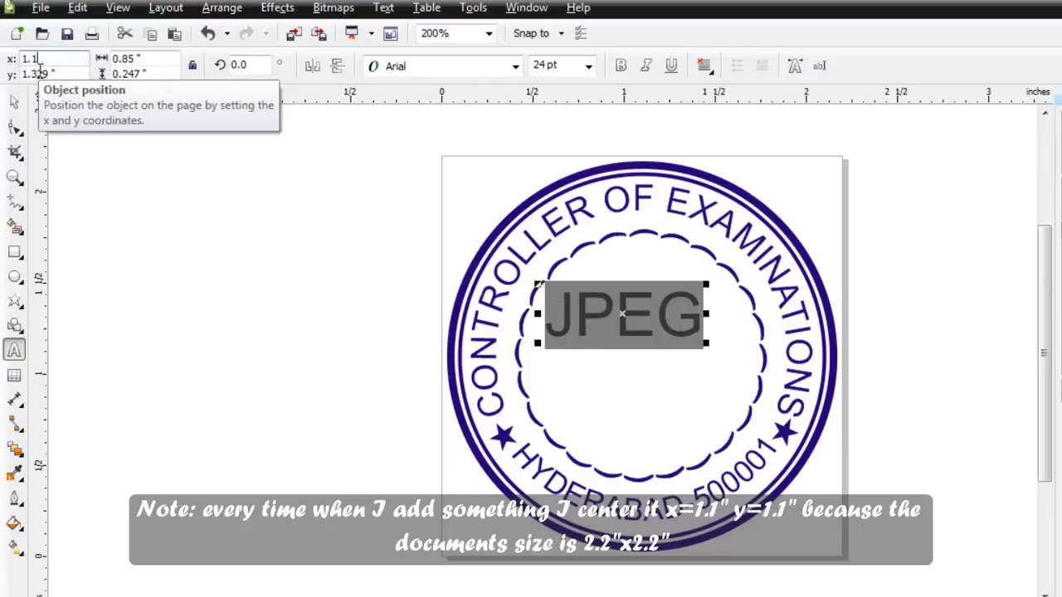
{"action": "key", "text": "Tab"}
{"action": "type", "text": "1.0"}
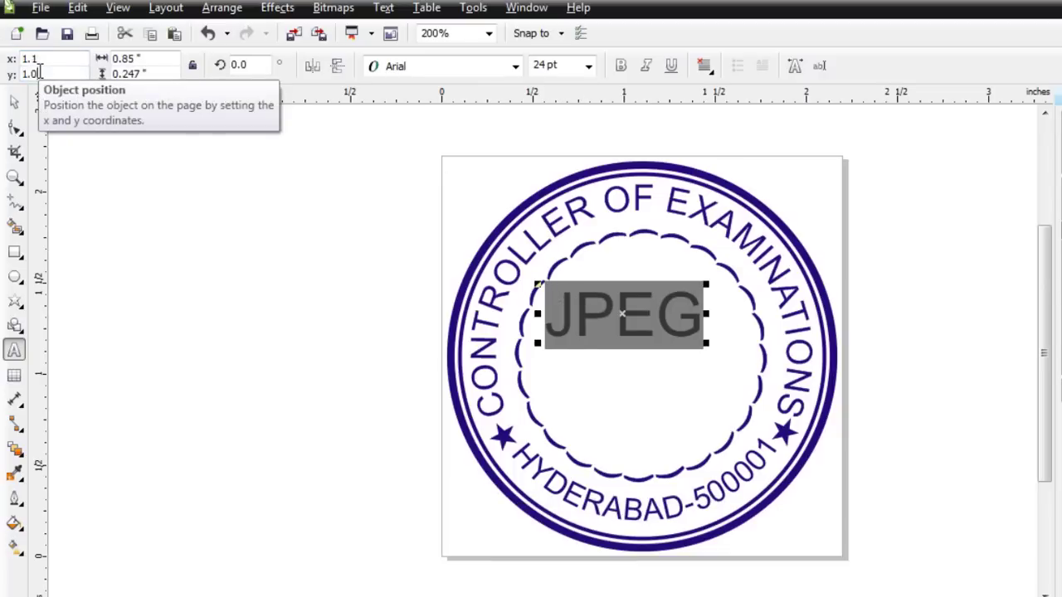
{"action": "type", "text": "1"}
{"action": "key", "text": "Return"}
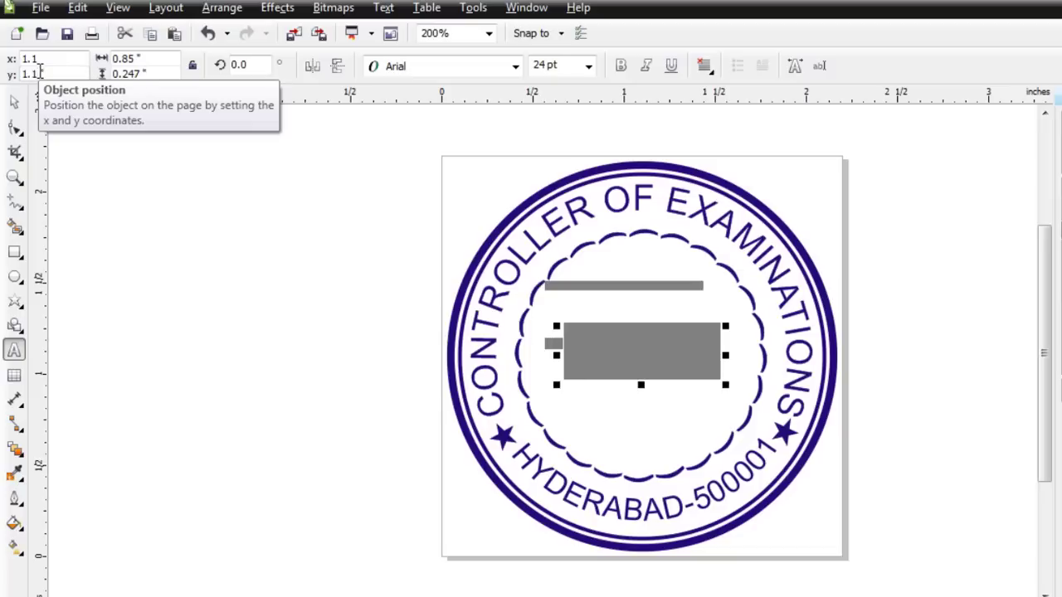
- Colour the JPEG text navy blue from the palette and deselect it
{"action": "left_click", "coordinate": [274, 333]}
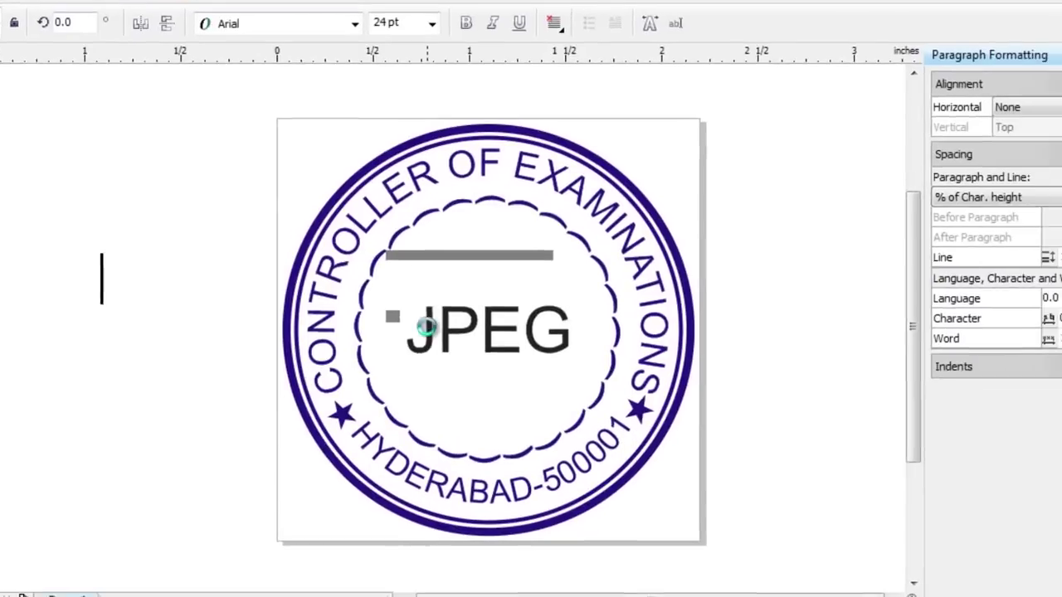
{"action": "left_click_drag", "start_coordinate": [592, 357], "coordinate": [674, 357]}
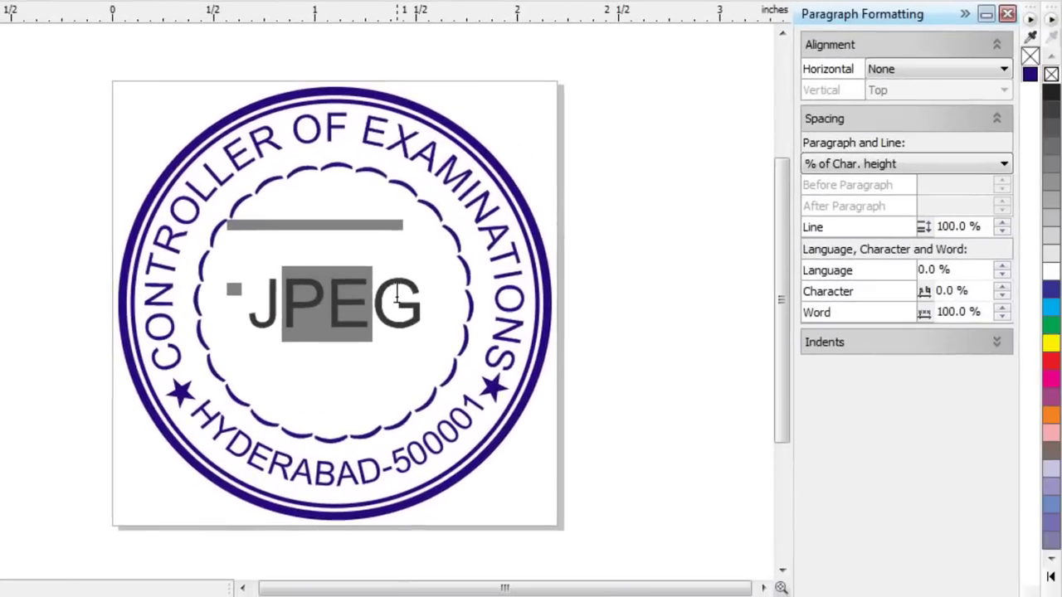
{"action": "double_click", "coordinate": [375, 297]}
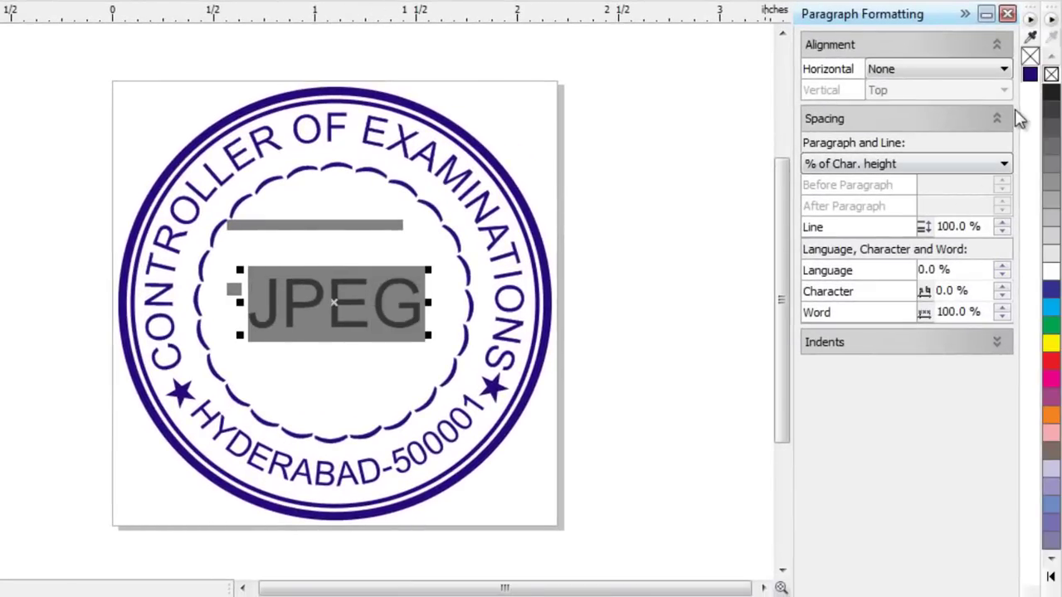
{"action": "left_click", "coordinate": [1029, 75]}
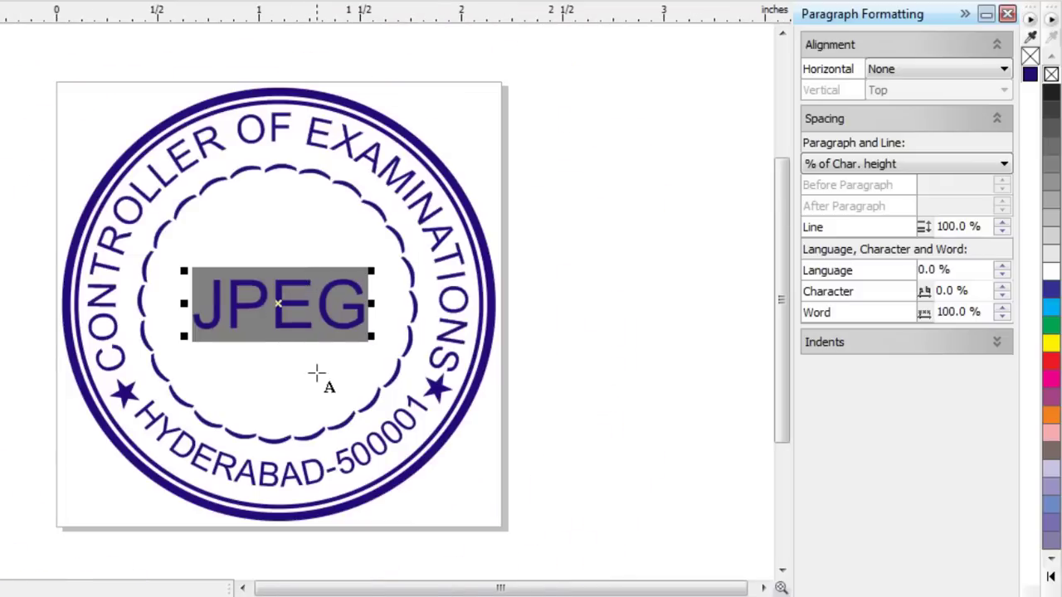
{"action": "left_click", "coordinate": [316, 375]}
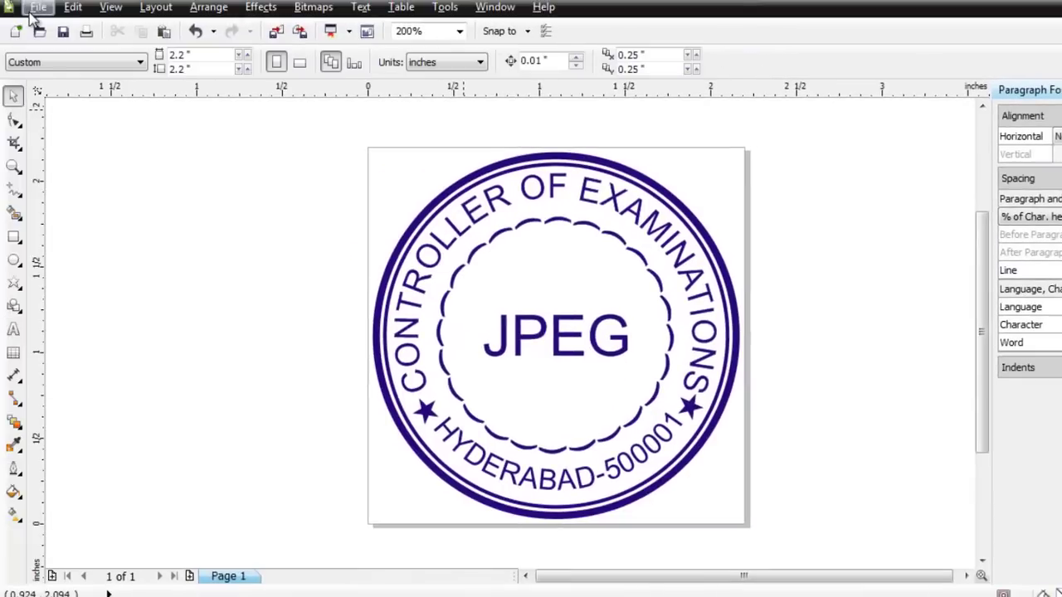
- Begin a File > Export of the stamp named STAMP JPEG and browse the save-as formats
{"action": "left_click", "coordinate": [33, 8]}
{"action": "left_click", "coordinate": [80, 259]}
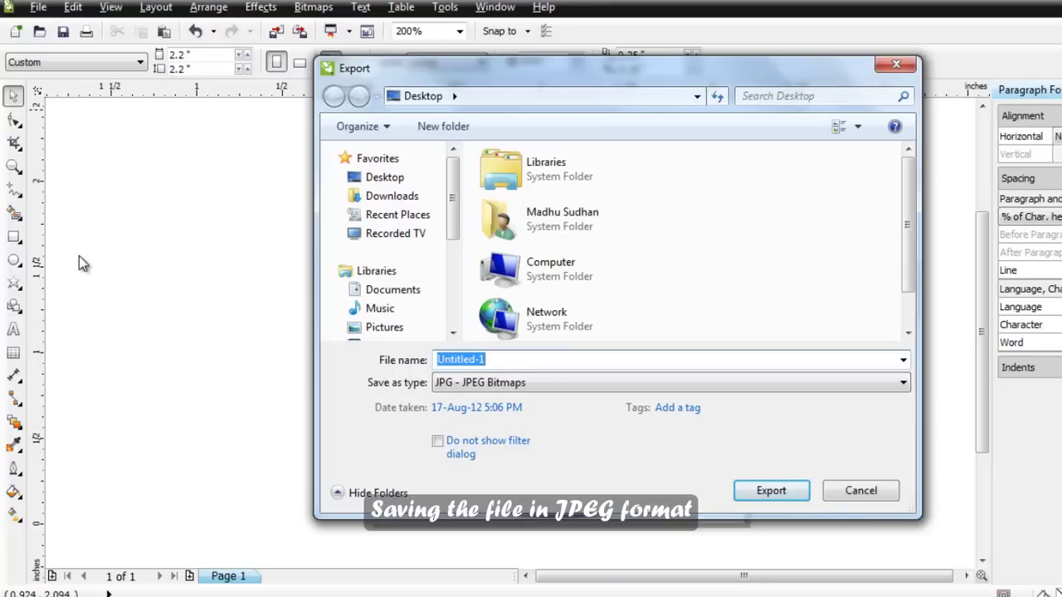
{"action": "type", "text": "STAMP JPEG"}
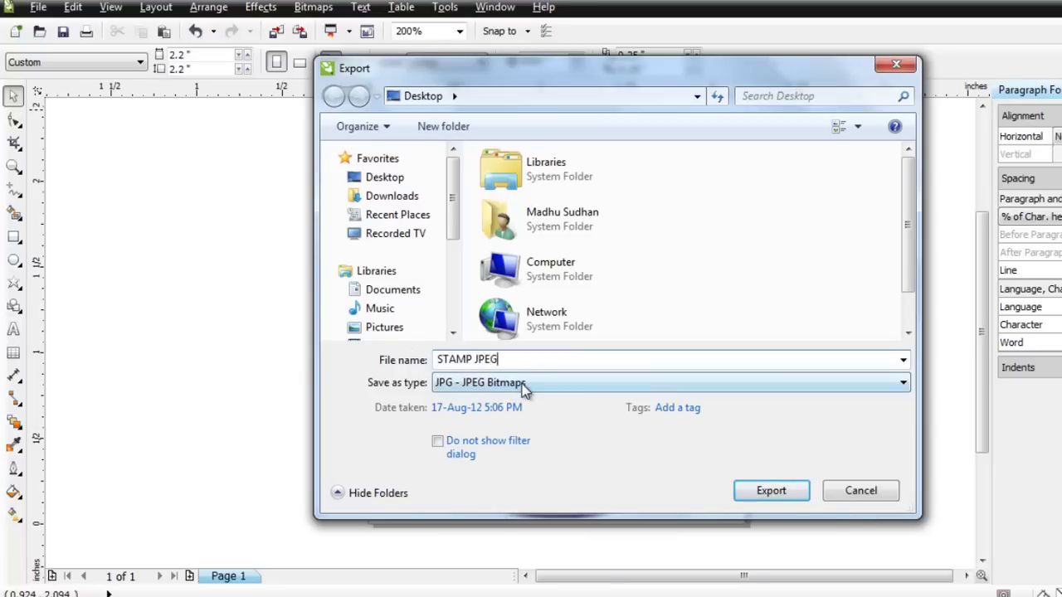
{"action": "left_click", "coordinate": [522, 386]}
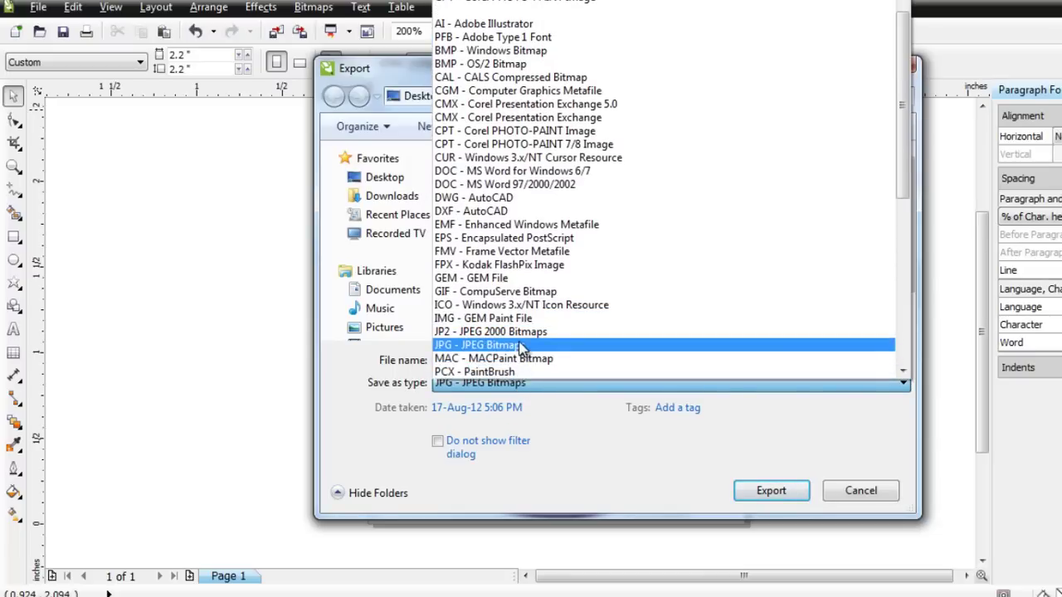
- Export as JPG - JPEG Bitmaps with colour mode set to RGB Color (24-bit)
{"action": "left_click", "coordinate": [519, 345]}
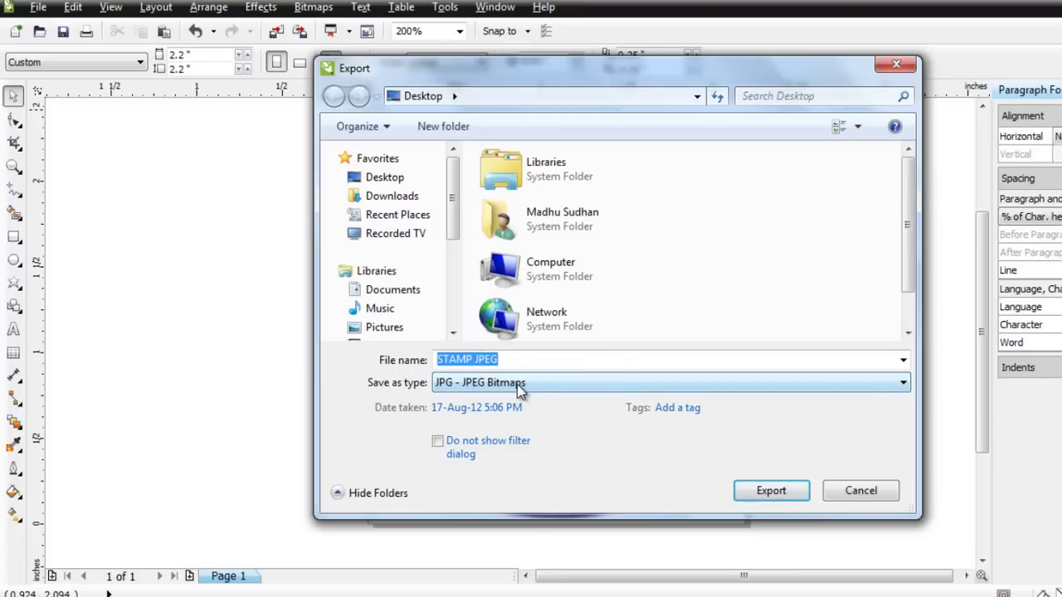
{"action": "left_click", "coordinate": [767, 491]}
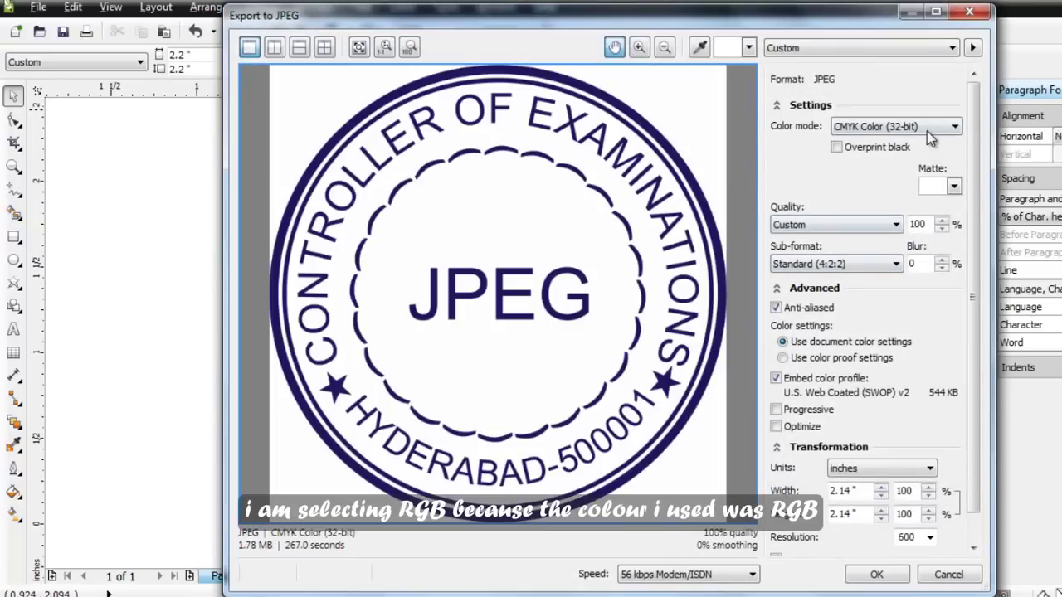
{"action": "left_click", "coordinate": [929, 130]}
{"action": "left_click", "coordinate": [907, 152]}
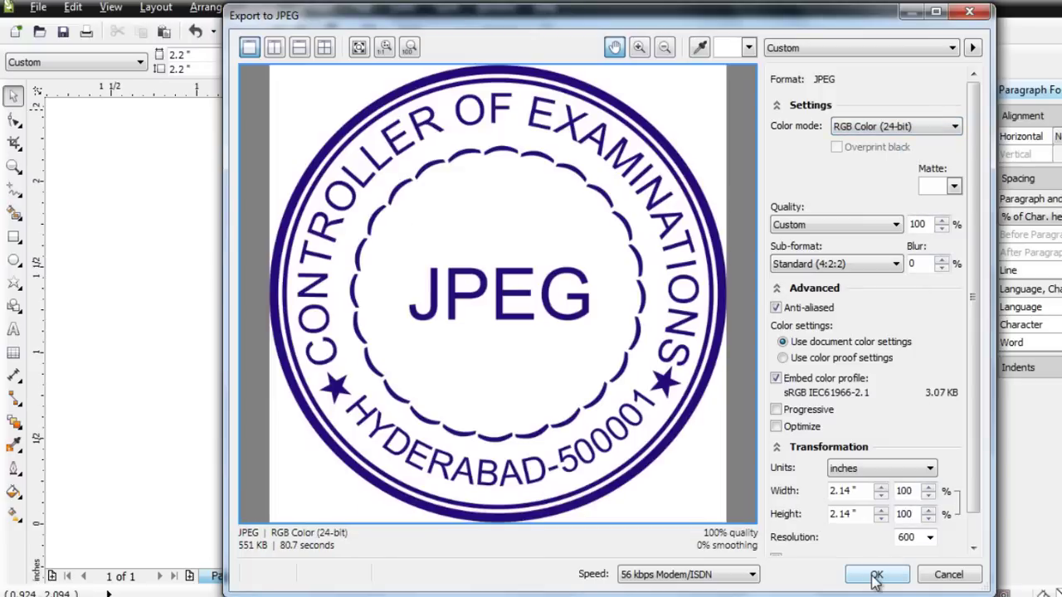
- Set the JPEG quality to Highest (100%) and confirm the export
{"action": "left_click_drag", "start_coordinate": [928, 230], "coordinate": [900, 230]}
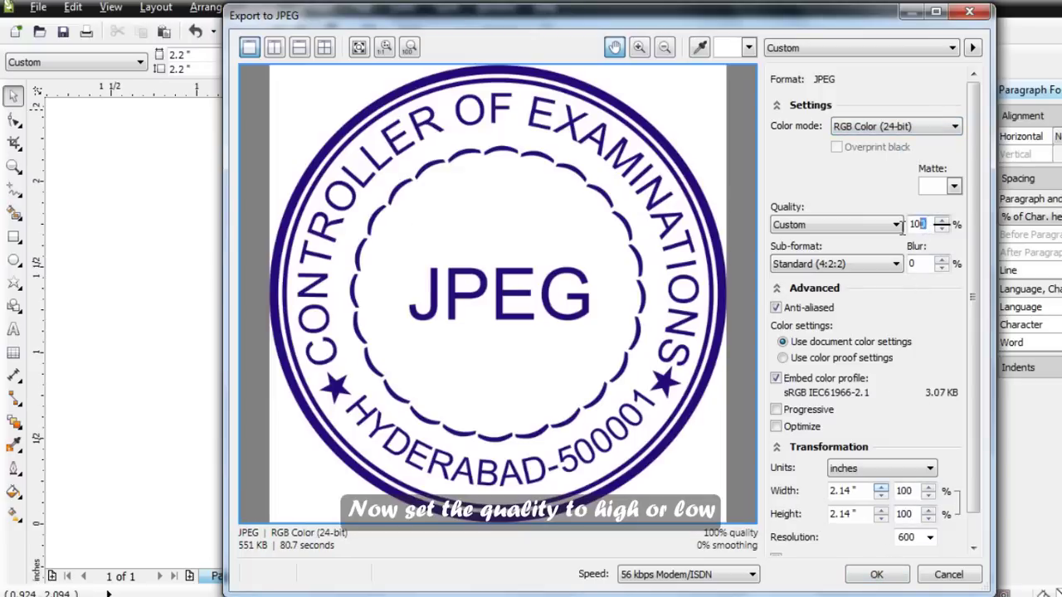
{"action": "left_click", "coordinate": [896, 227]}
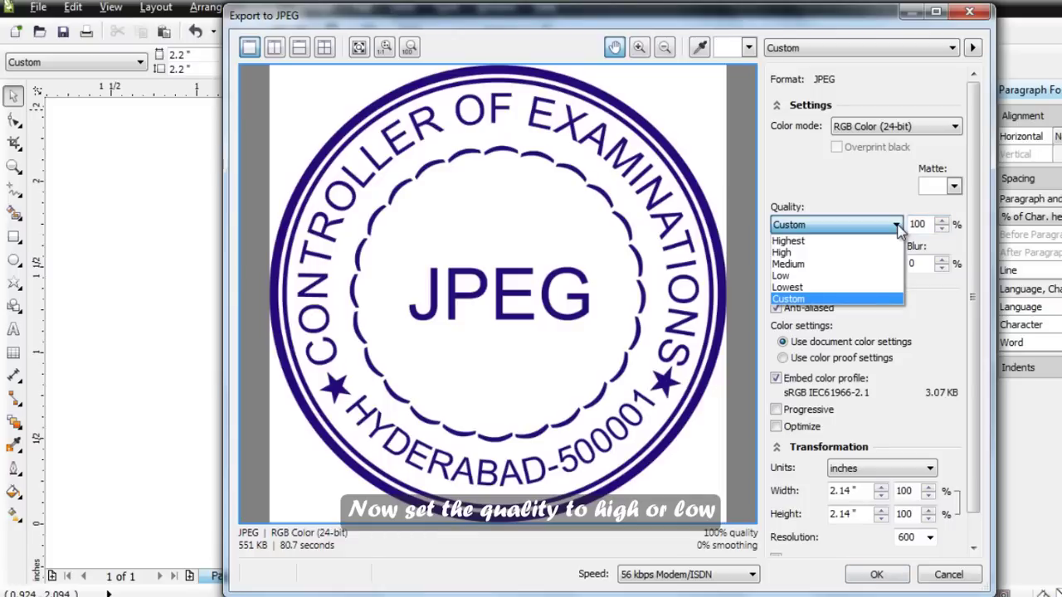
{"action": "left_click", "coordinate": [857, 240]}
{"action": "left_click", "coordinate": [872, 228]}
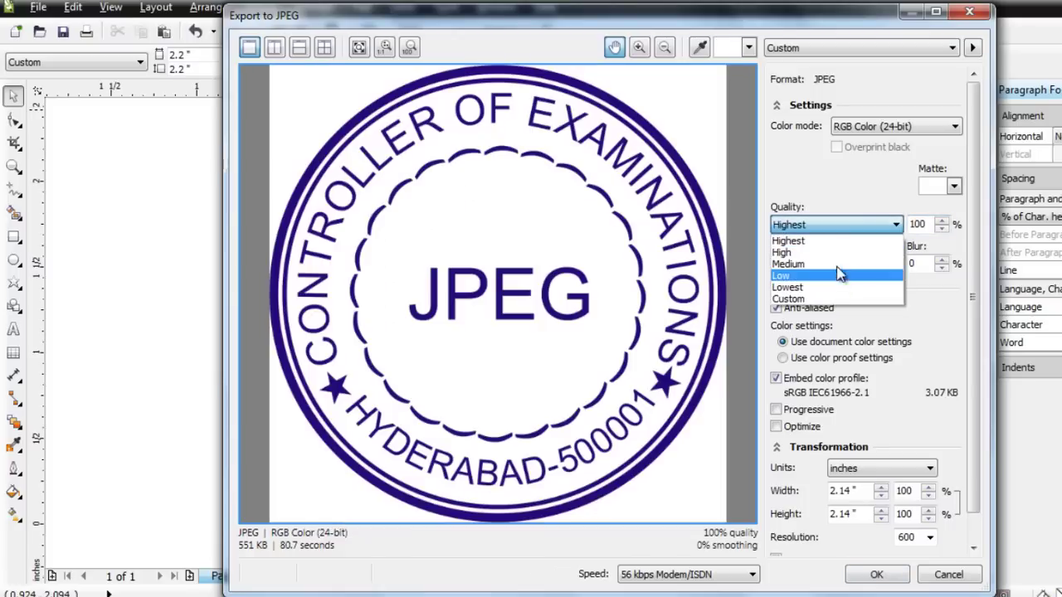
{"action": "left_click", "coordinate": [863, 249]}
{"action": "left_click", "coordinate": [865, 227]}
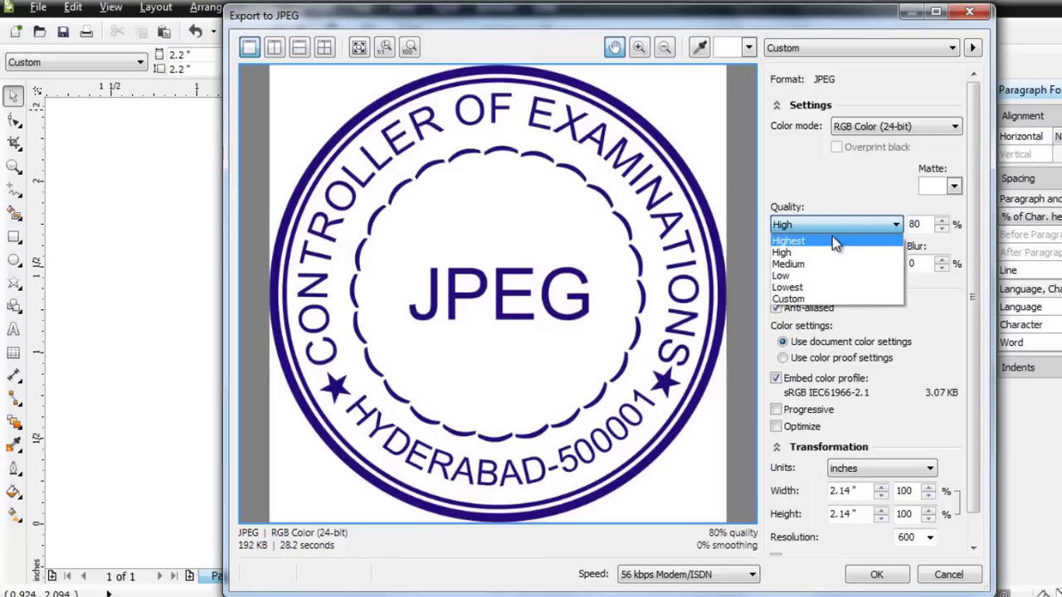
{"action": "left_click", "coordinate": [832, 236]}
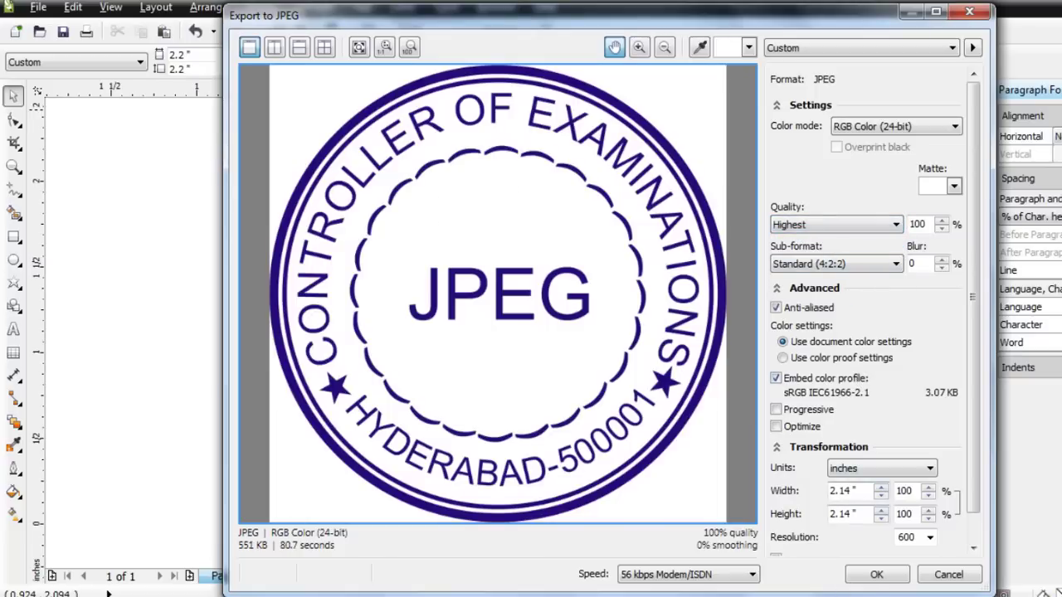
{"action": "left_click", "coordinate": [874, 575]}
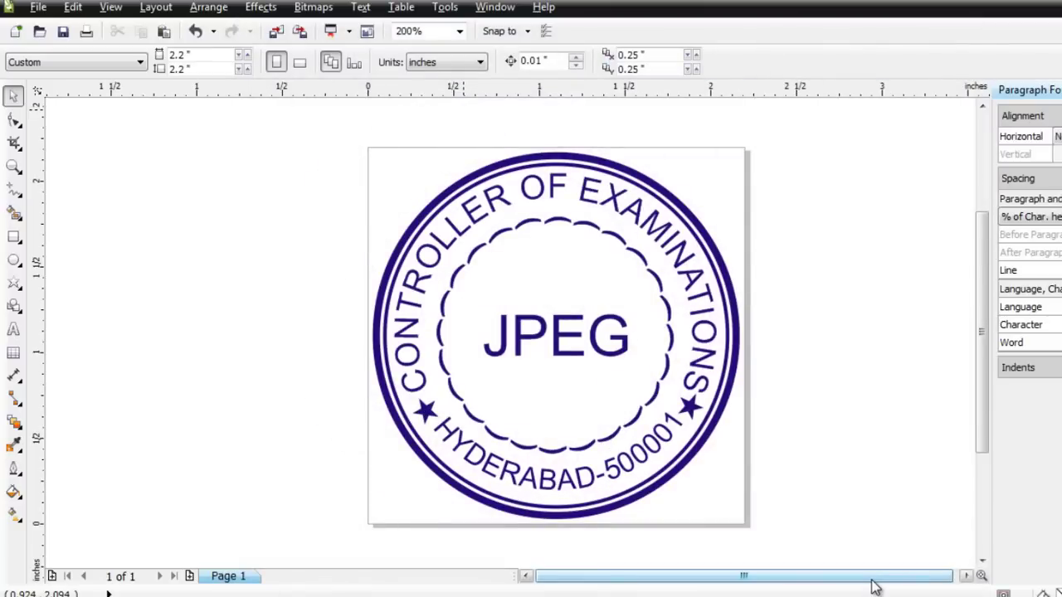
- Replace the centre word JPEG with PNG
{"action": "left_click", "coordinate": [13, 329]}
{"action": "left_click", "coordinate": [618, 330]}
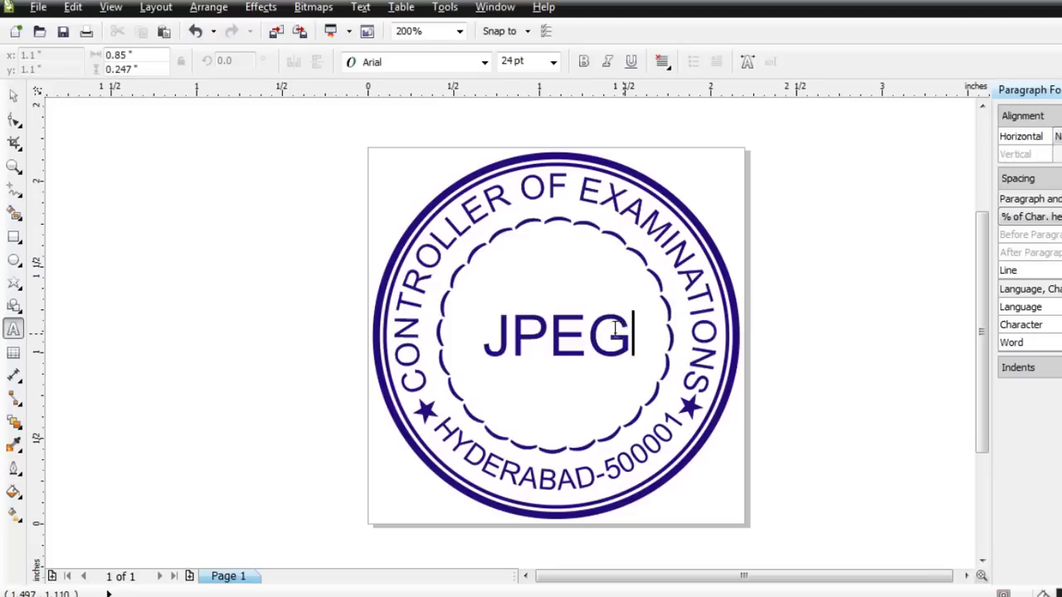
{"action": "left_click_drag", "start_coordinate": [618, 330], "coordinate": [479, 331]}
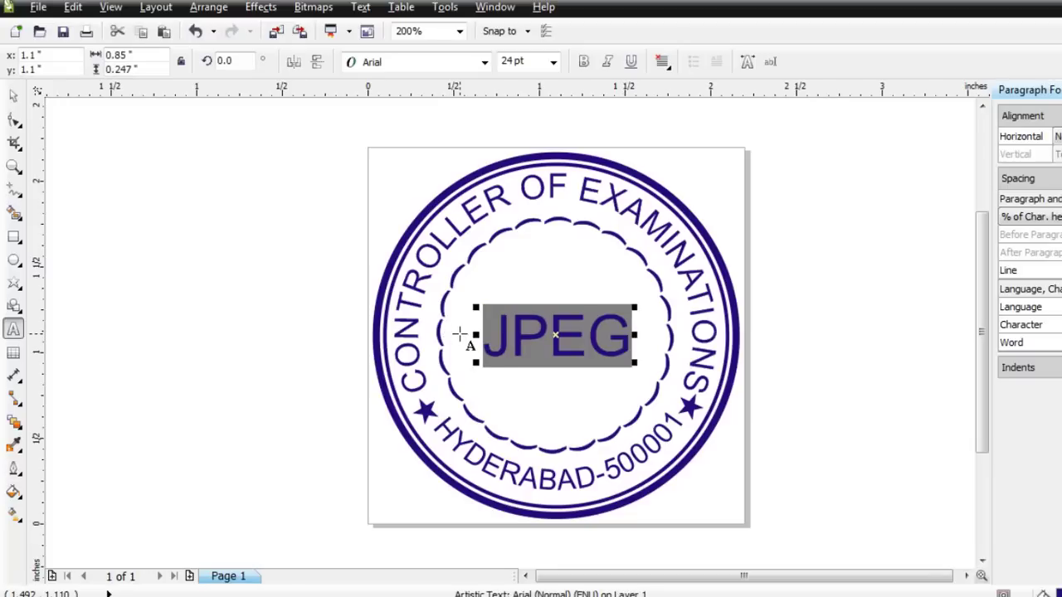
{"action": "type", "text": "PNG"}
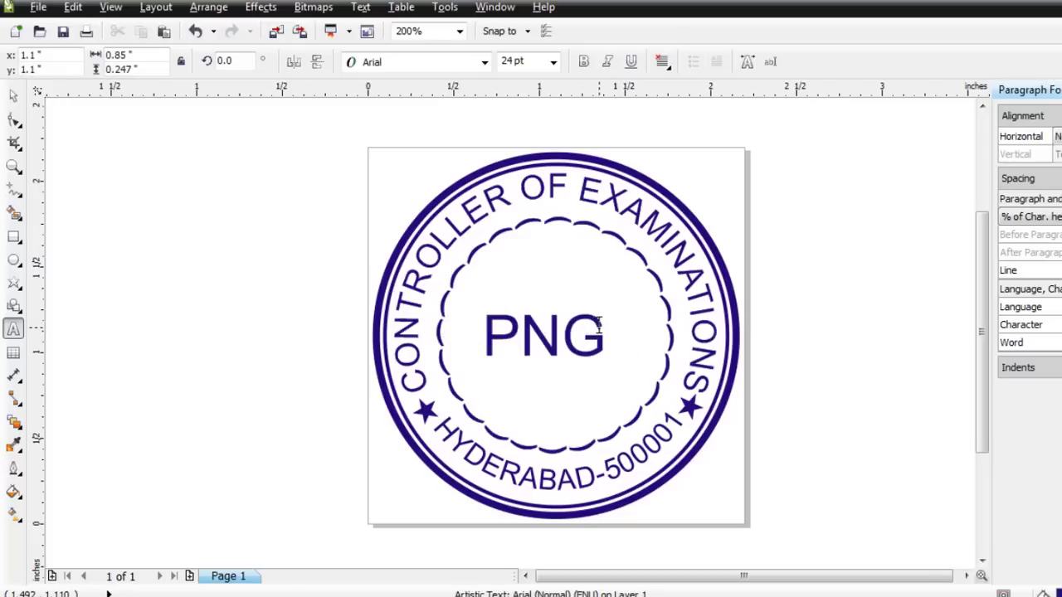
- Move the PNG word to X = 1.1" and return to the Pick tool
{"action": "left_click_drag", "start_coordinate": [599, 326], "coordinate": [469, 317]}
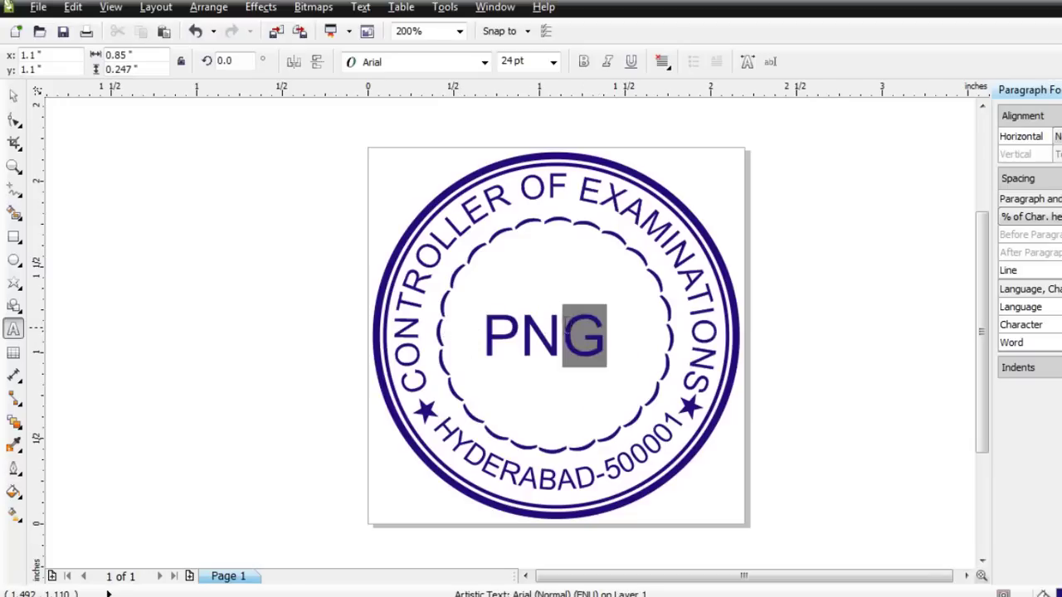
{"action": "left_click", "coordinate": [60, 57]}
{"action": "type", "text": "1.1"}
{"action": "key", "text": "Return"}
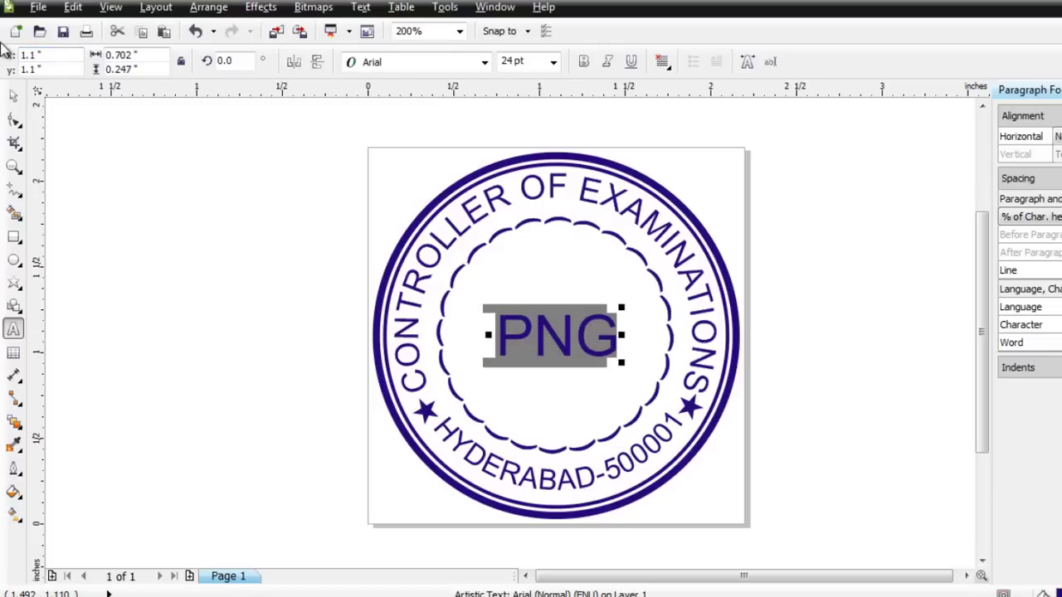
{"action": "left_click", "coordinate": [15, 98]}
{"action": "left_click", "coordinate": [650, 369]}
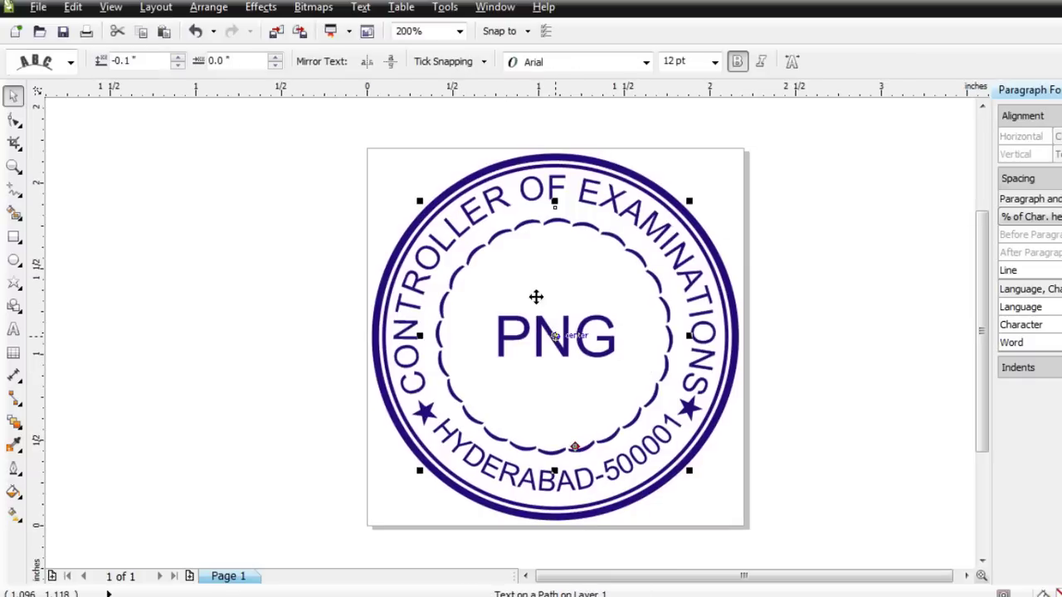
{"action": "left_click", "coordinate": [39, 10]}
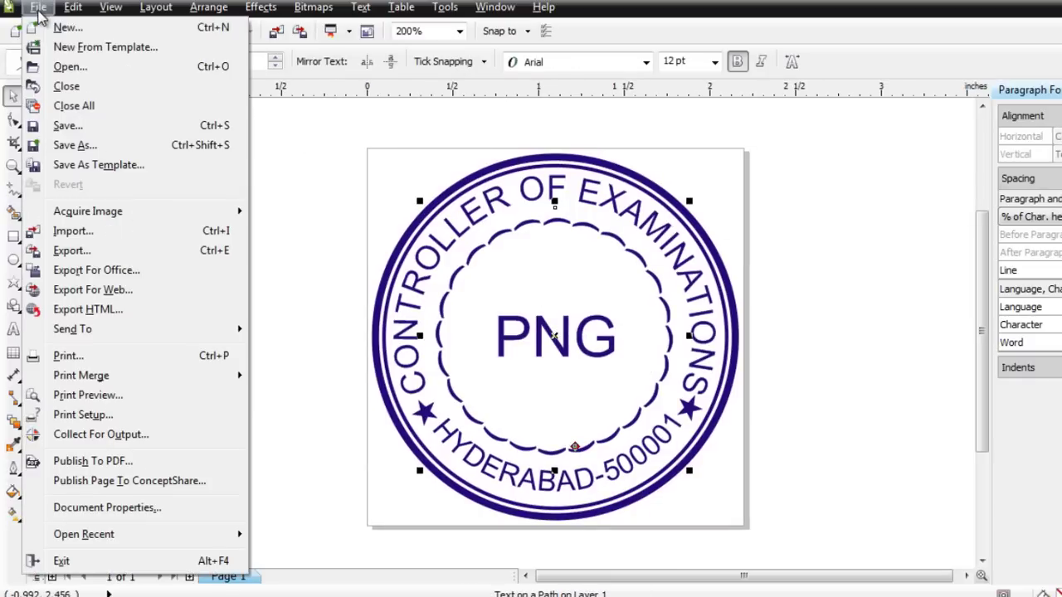
- Export the stamp as PNG file STAMP PNG with background transparency kept on
{"action": "left_click", "coordinate": [93, 251]}
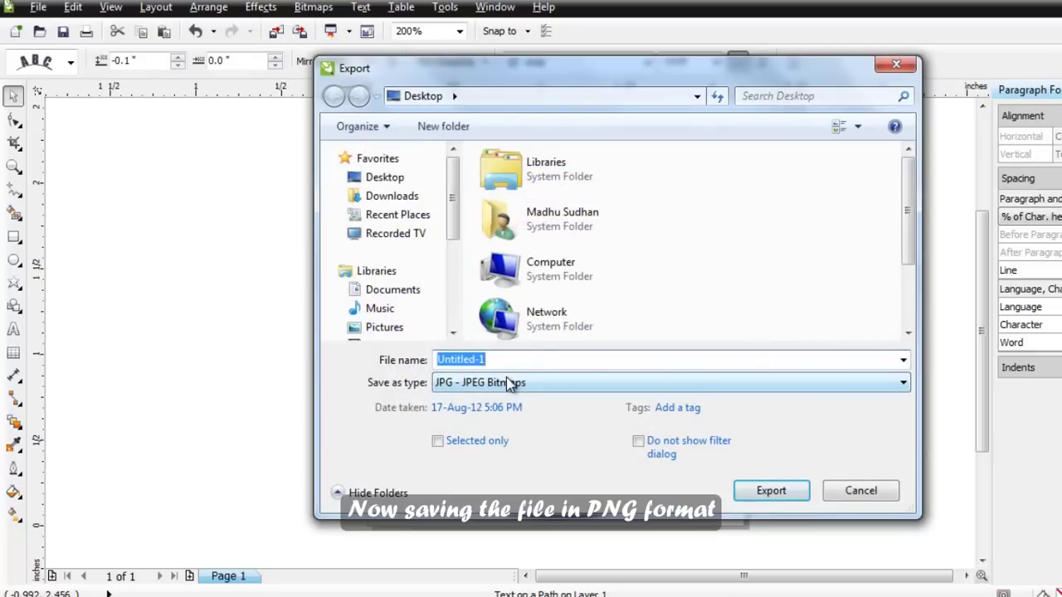
{"action": "left_click", "coordinate": [507, 381]}
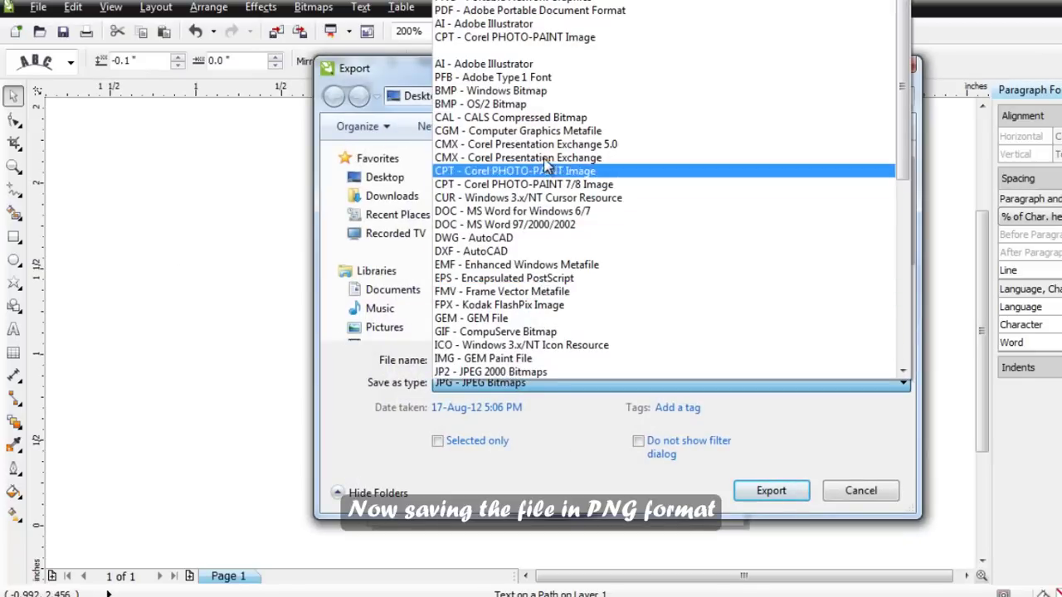
{"action": "left_click", "coordinate": [562, 3]}
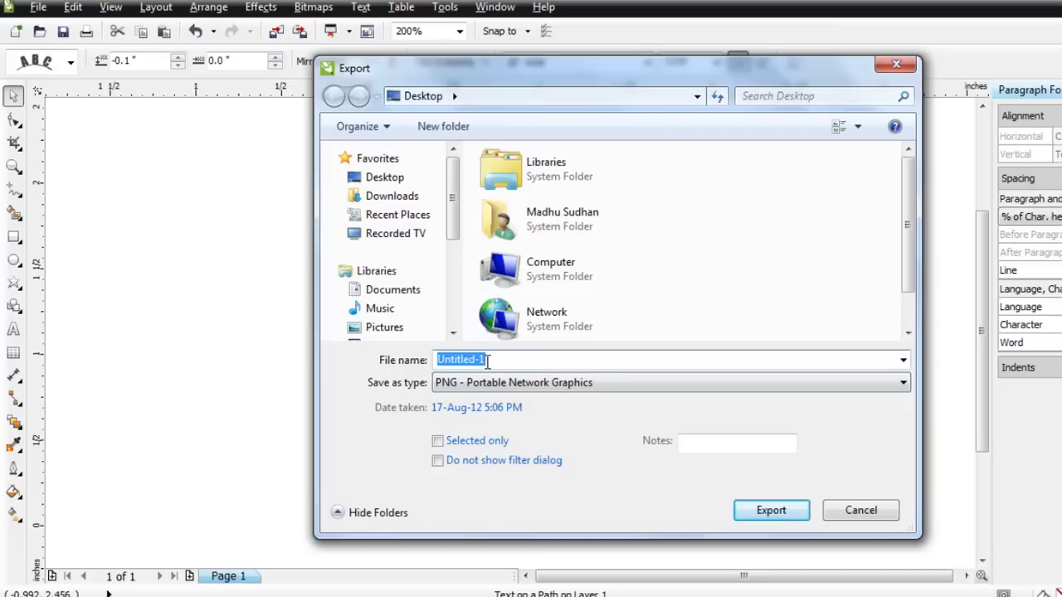
{"action": "left_click_drag", "start_coordinate": [512, 362], "coordinate": [406, 359]}
{"action": "type", "text": "STAMP PNG"}
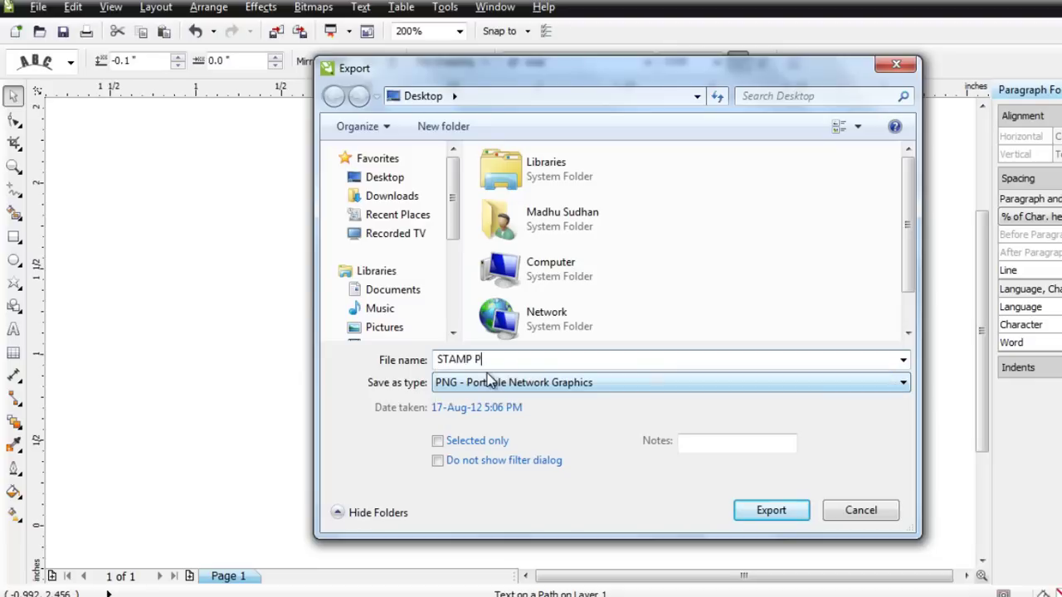
{"action": "left_click", "coordinate": [750, 516]}
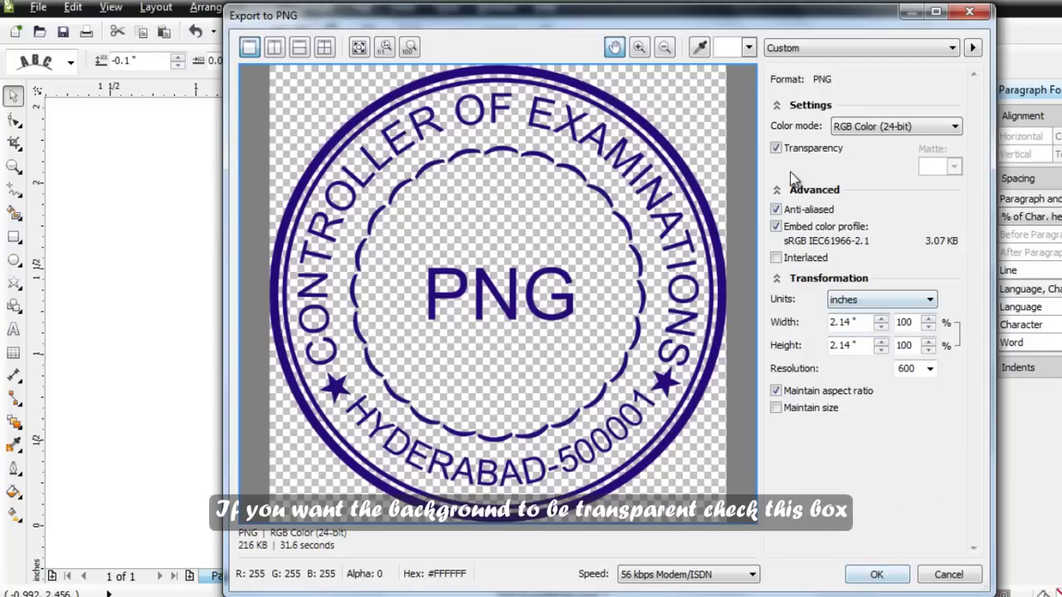
{"action": "left_click", "coordinate": [775, 147]}
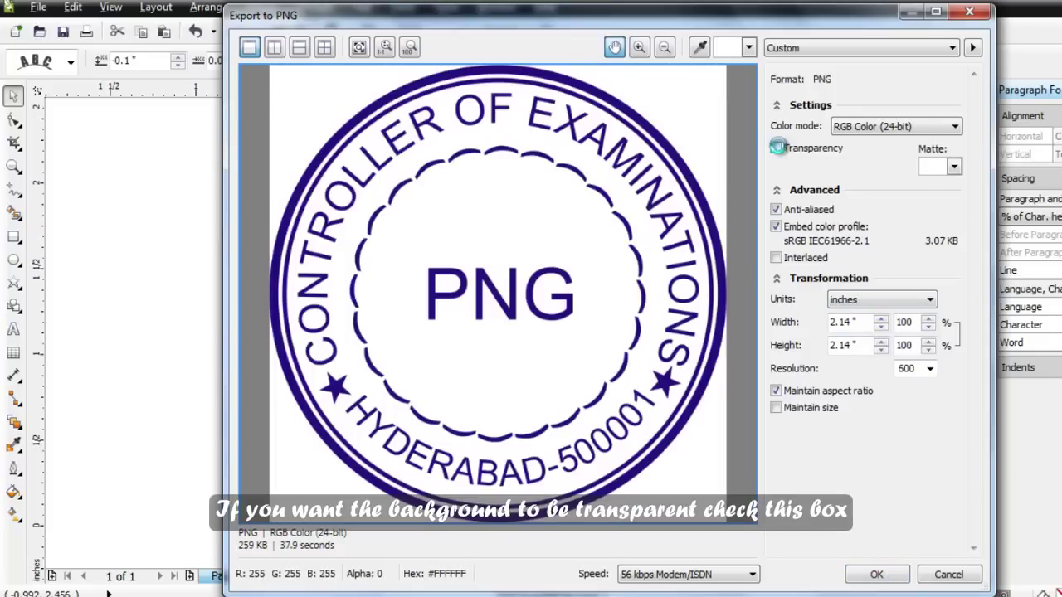
{"action": "left_click", "coordinate": [775, 148]}
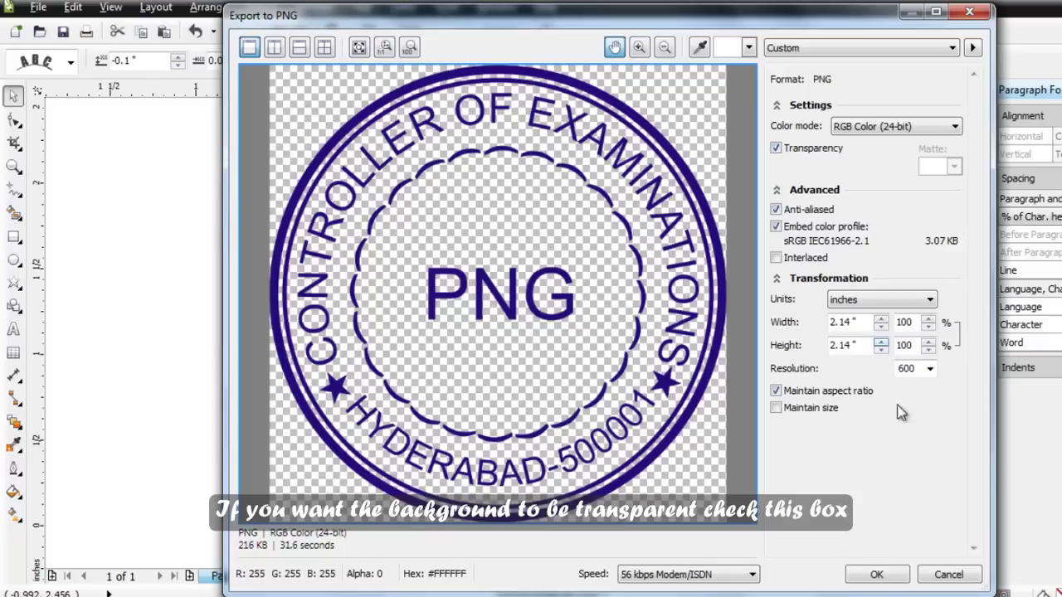
{"action": "left_click", "coordinate": [875, 577]}
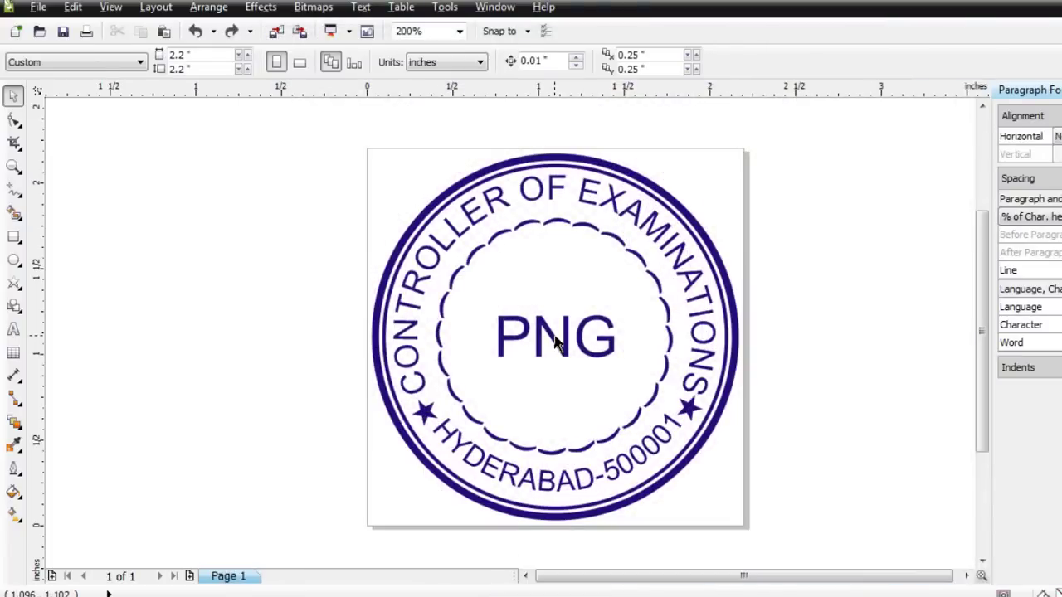
- Delete the centre PNG word from the stamp
{"action": "left_click", "coordinate": [554, 339]}
{"action": "right_click", "coordinate": [555, 340]}
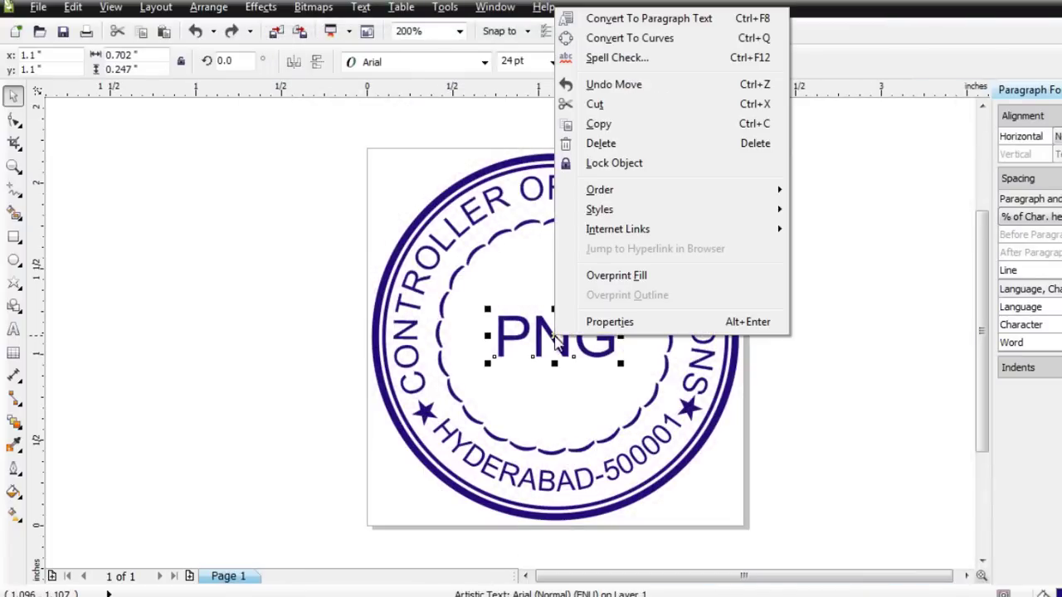
{"action": "left_click", "coordinate": [601, 143]}
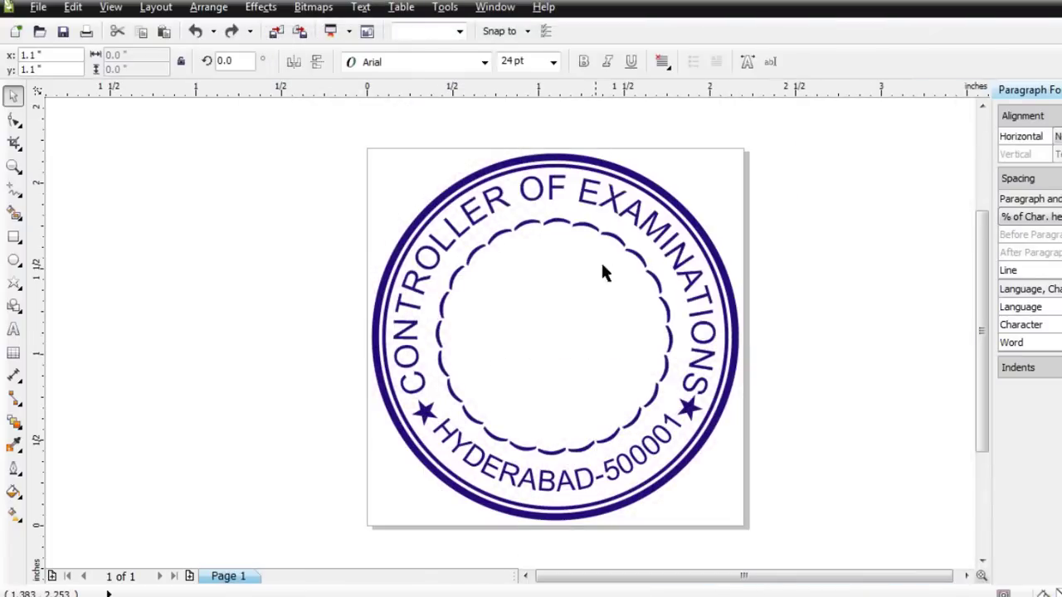
- Export the plain stamp as a PNG named STAMP
{"action": "left_click", "coordinate": [36, 8]}
{"action": "left_click", "coordinate": [83, 259]}
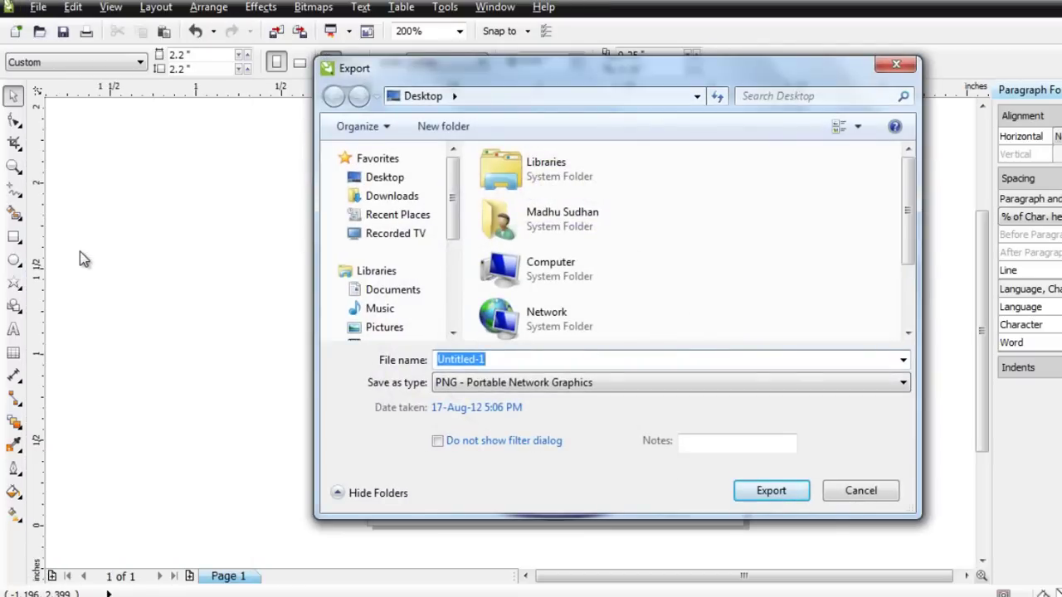
{"action": "type", "text": "STAMP"}
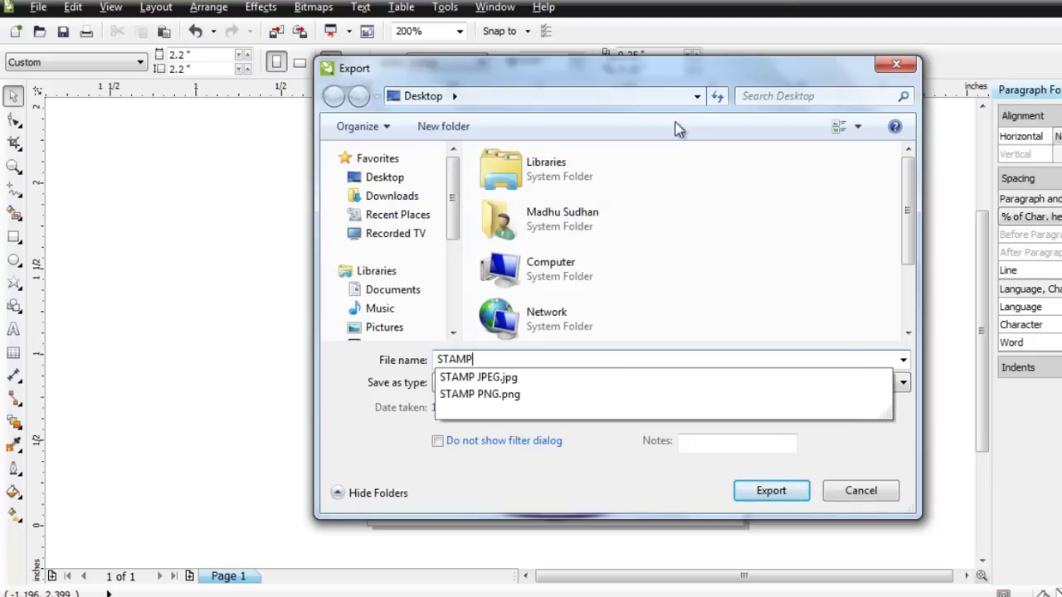
{"action": "left_click", "coordinate": [687, 81]}
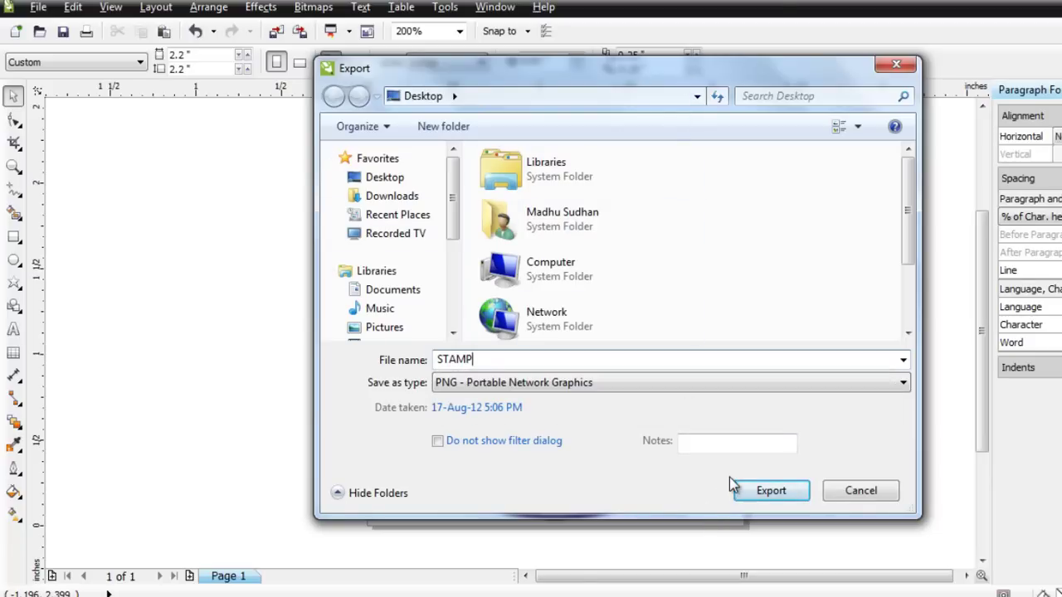
{"action": "left_click", "coordinate": [767, 492]}
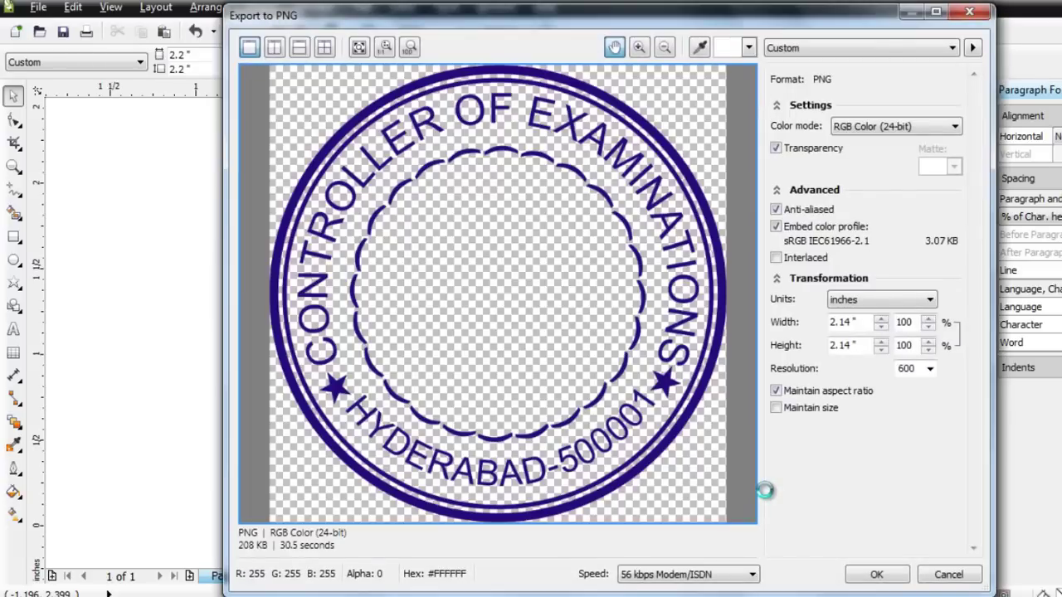
- Confirm the transparent STAMP PNG export and start a new export in PSD - Adobe Photoshop format
{"action": "left_click", "coordinate": [873, 574]}
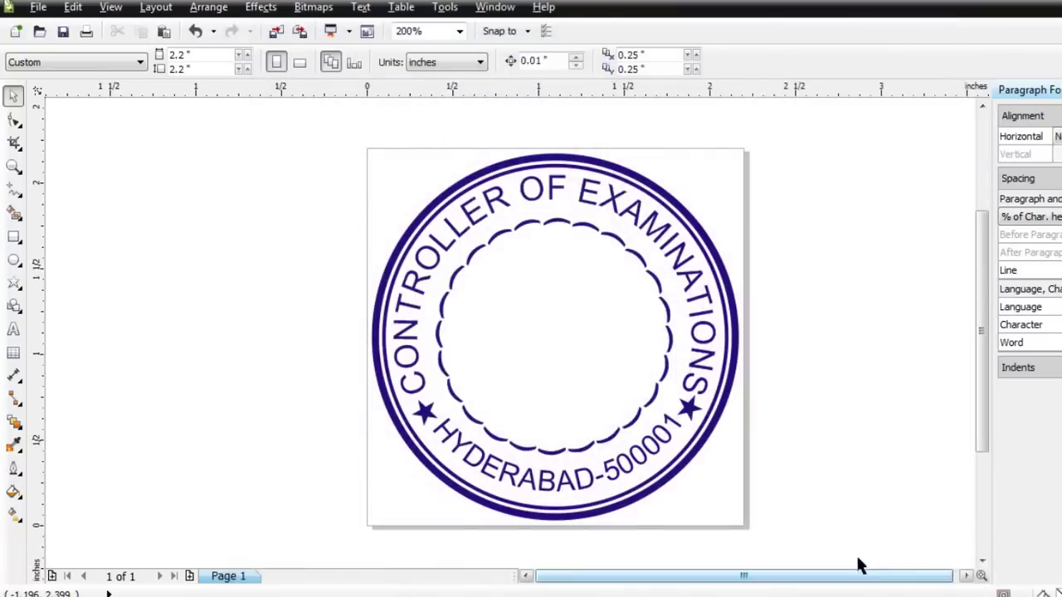
{"action": "left_click", "coordinate": [40, 10]}
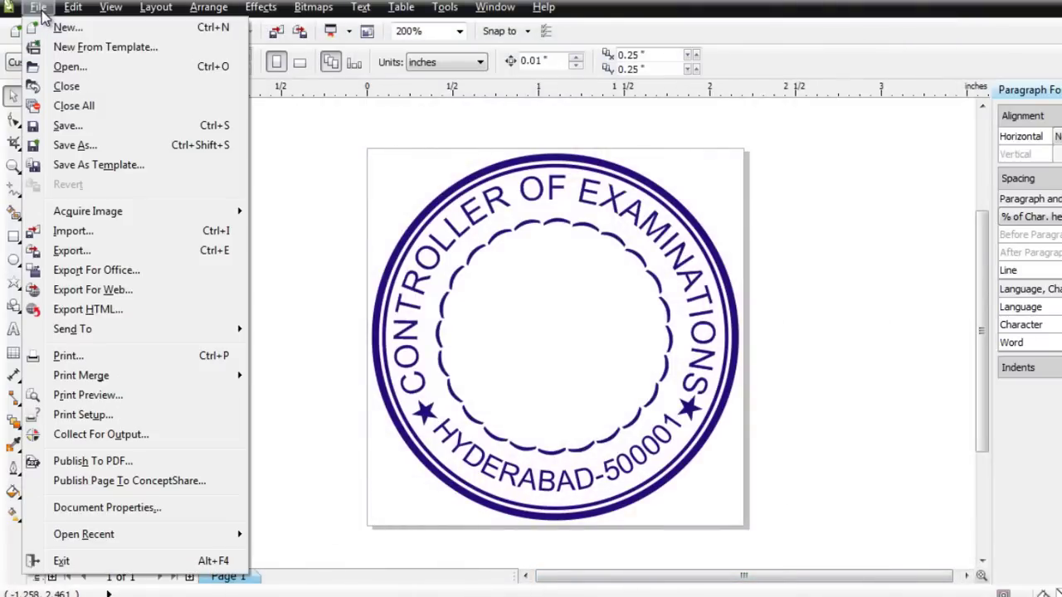
{"action": "left_click", "coordinate": [70, 249]}
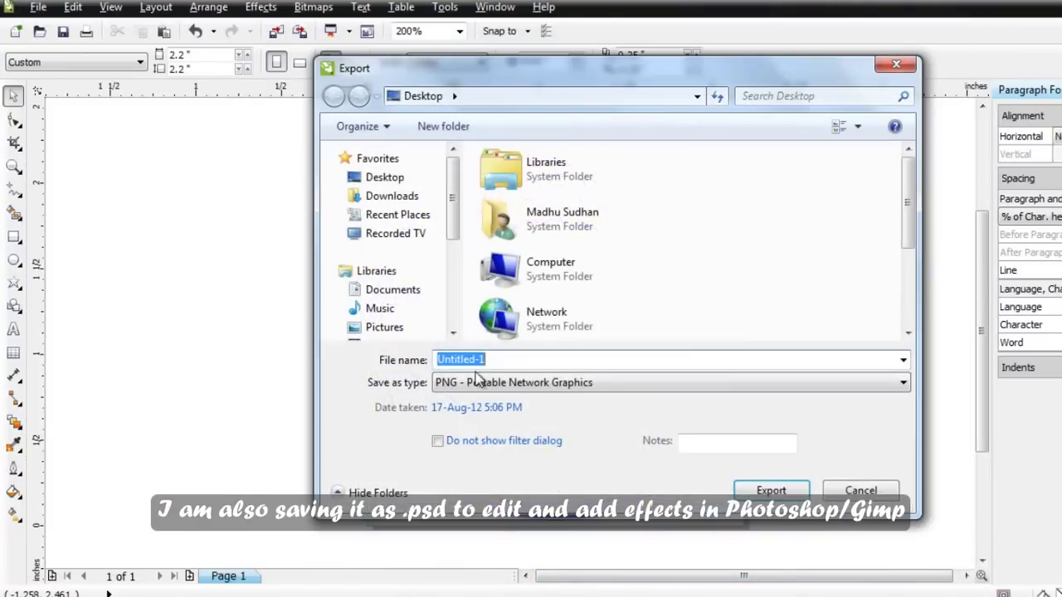
{"action": "left_click", "coordinate": [584, 387]}
{"action": "scroll", "coordinate": [546, 365], "scroll_direction": "down", "scroll_amount": 2}
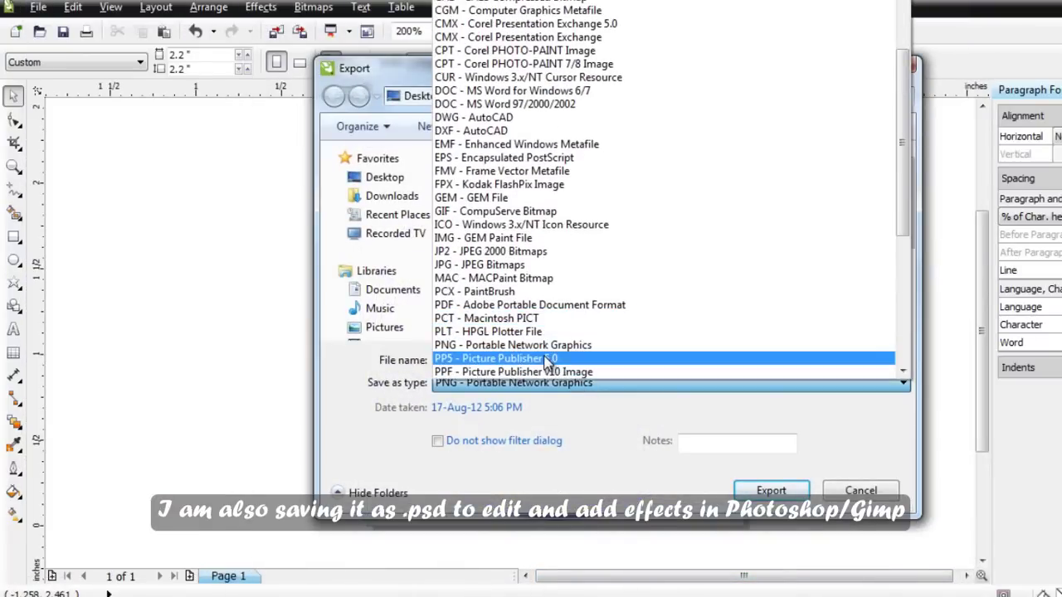
{"action": "scroll", "coordinate": [546, 365], "scroll_direction": "down", "scroll_amount": 2}
{"action": "left_click", "coordinate": [541, 344]}
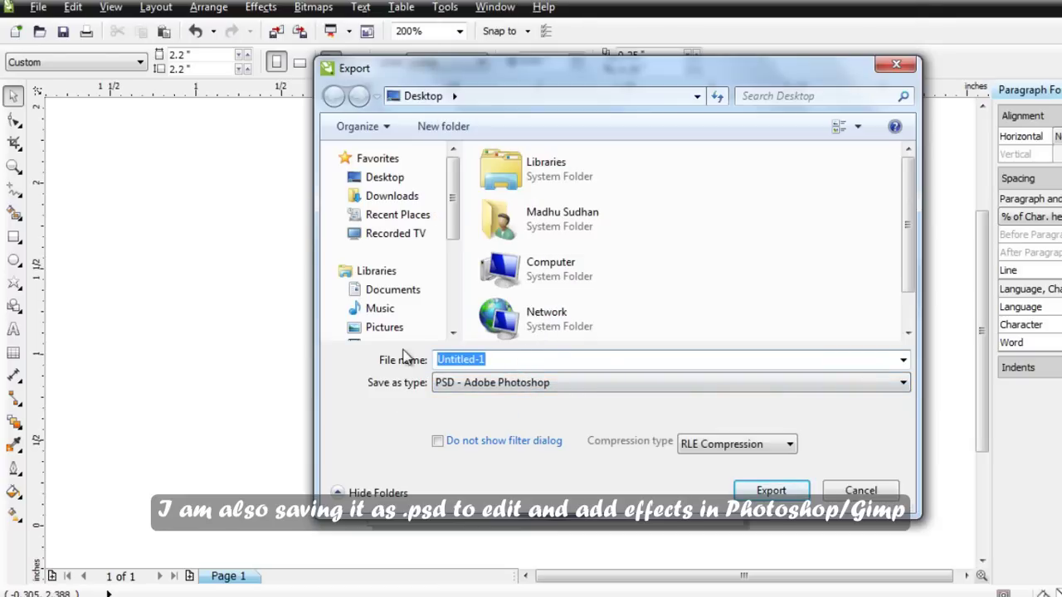
- Name the file STAMP PSD and export it, accepting the 600 dpi bitmap conversion settings
{"action": "type", "text": "STAMP PSD"}
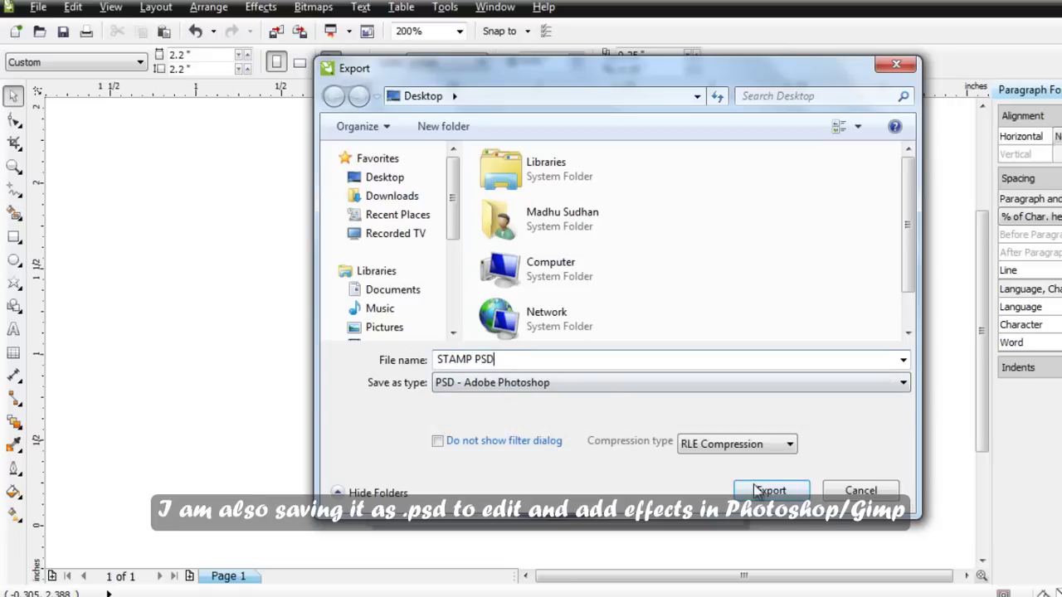
{"action": "left_click", "coordinate": [765, 491]}
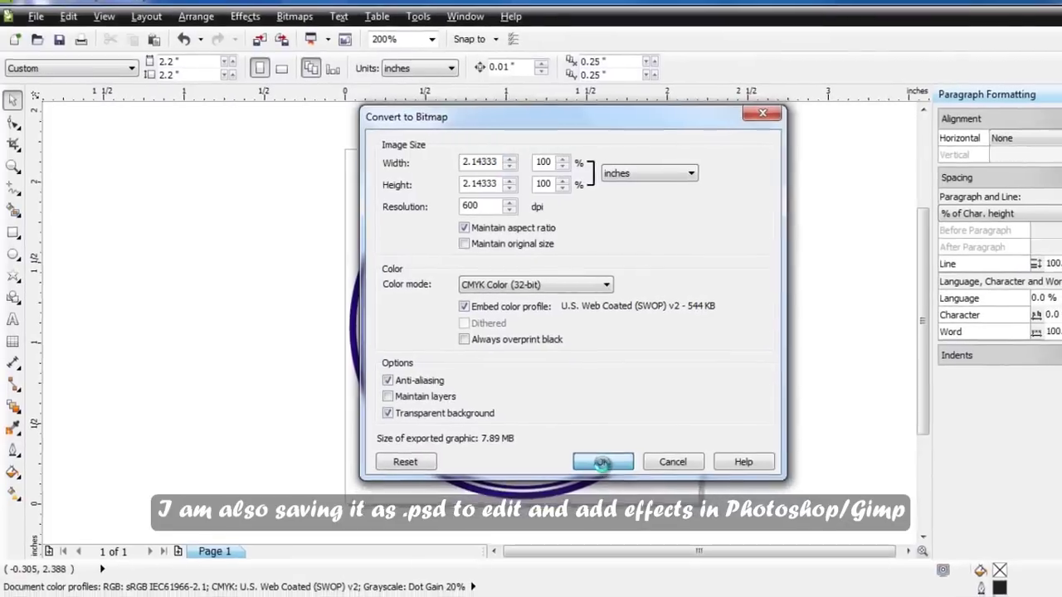
{"action": "left_click", "coordinate": [640, 482]}
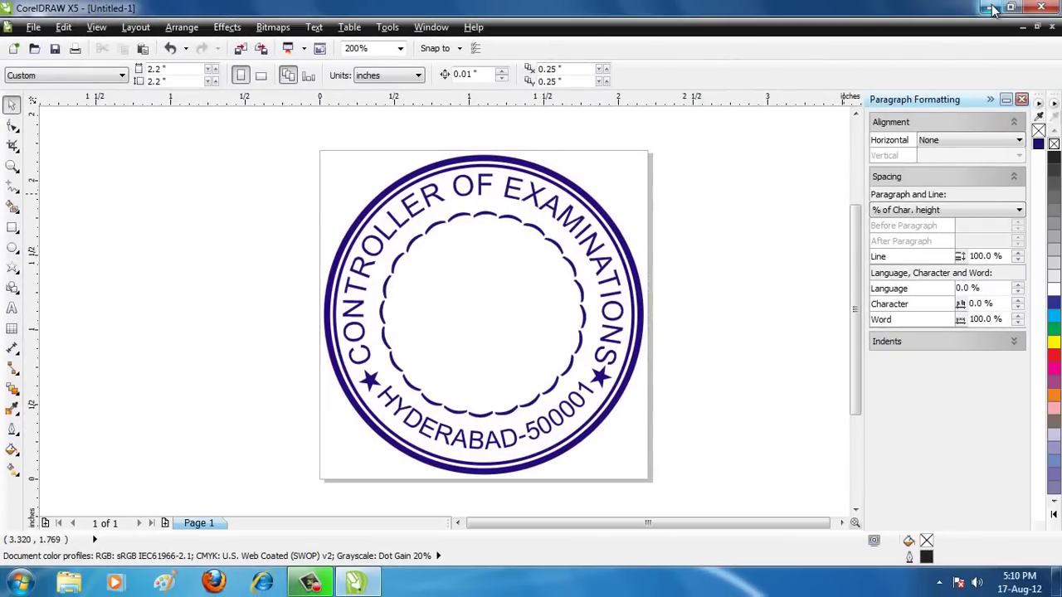
- Open a new Word document from the desktop, type HUNTER VIDEOS, and minimise Word
{"action": "left_click", "coordinate": [991, 8]}
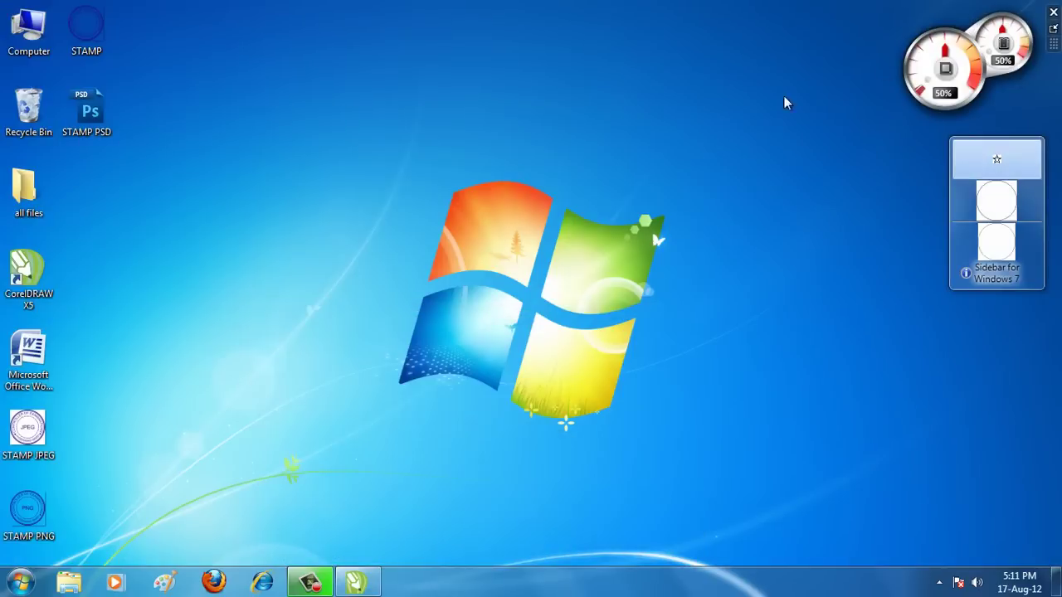
{"action": "double_click", "coordinate": [45, 378]}
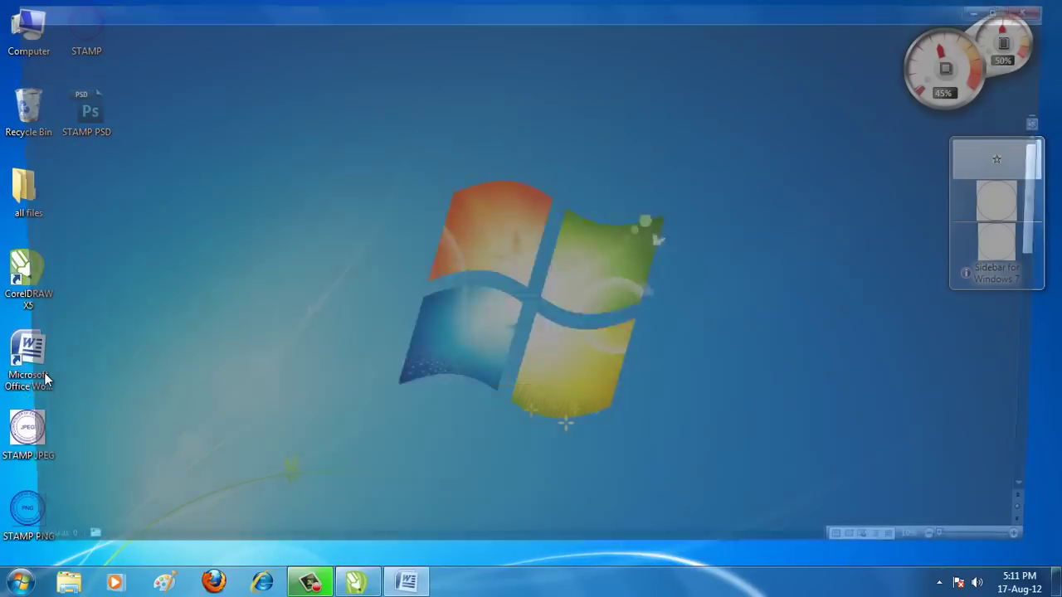
{"action": "type", "text": "HUNTE"}
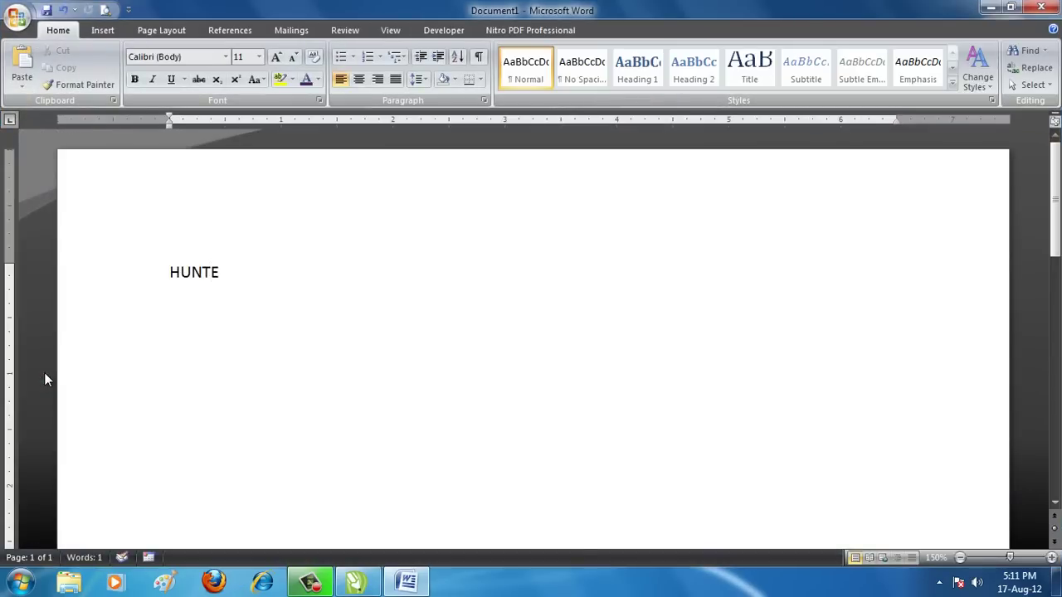
{"action": "type", "text": "R VIDEOS"}
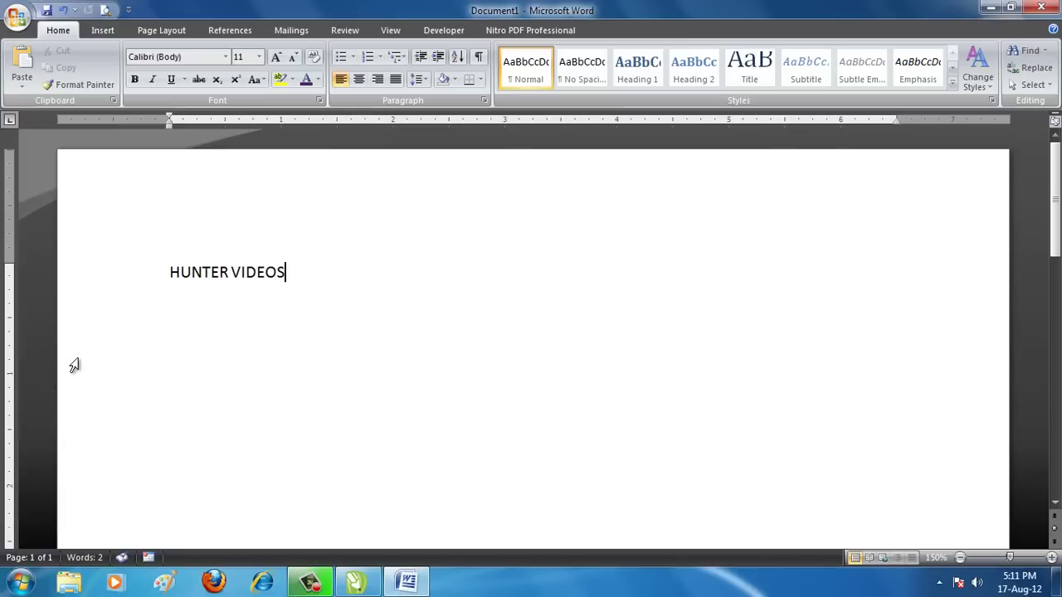
{"action": "left_click", "coordinate": [407, 584]}
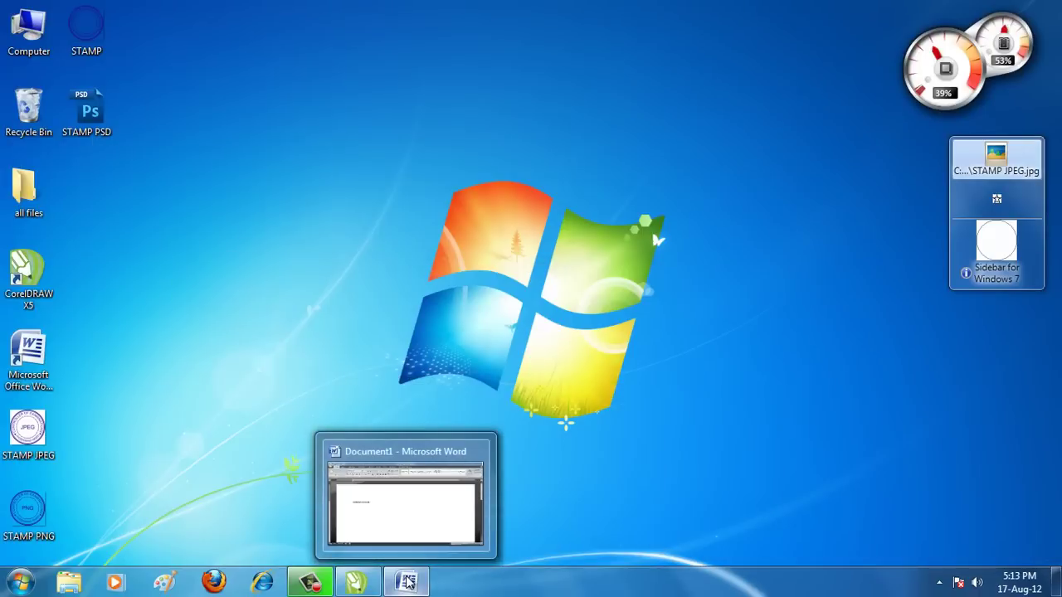
- Copy the STAMP PNG file from the desktop and paste it into the Word document
{"action": "left_click", "coordinate": [35, 516]}
{"action": "key", "text": "ctrl+c"}
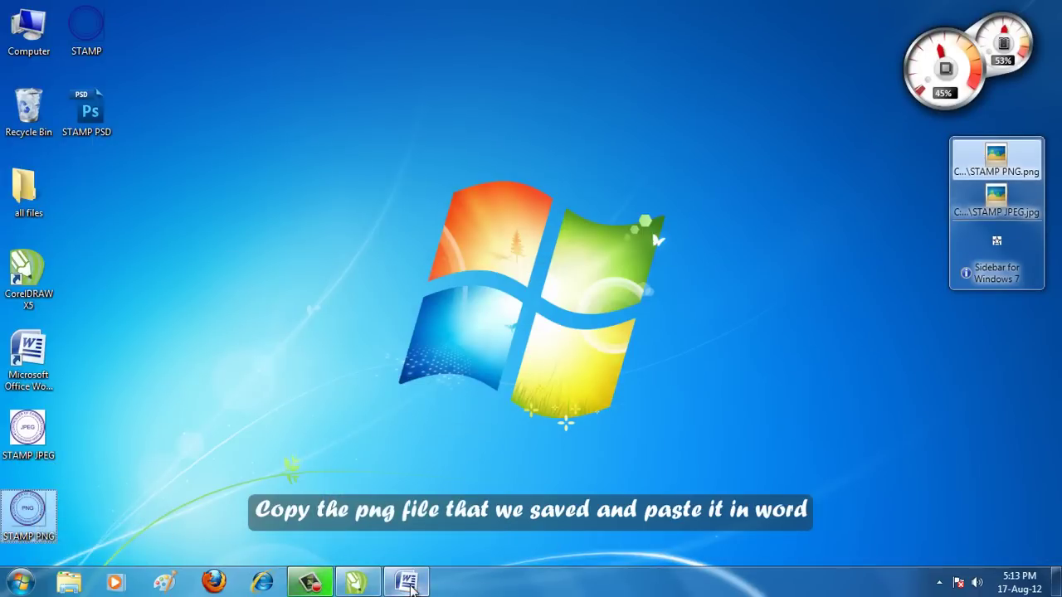
{"action": "left_click", "coordinate": [407, 583]}
{"action": "key", "text": "ctrl+v"}
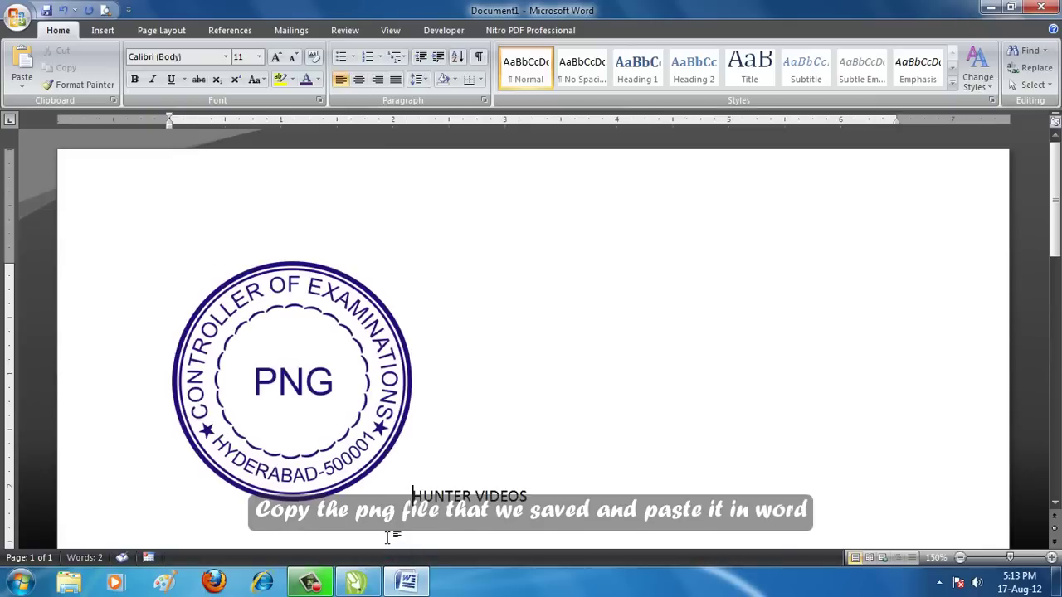
- Set the pasted stamp to In Front of Text, drag it over HUNTER VIDEOS, then delete it
{"action": "left_click", "coordinate": [619, 30]}
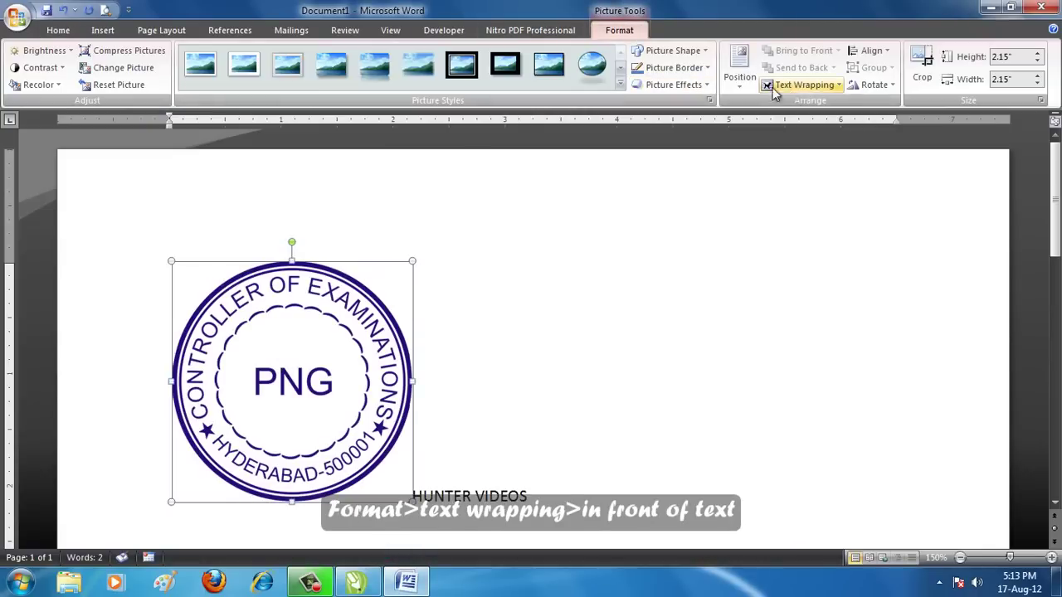
{"action": "left_click", "coordinate": [796, 85]}
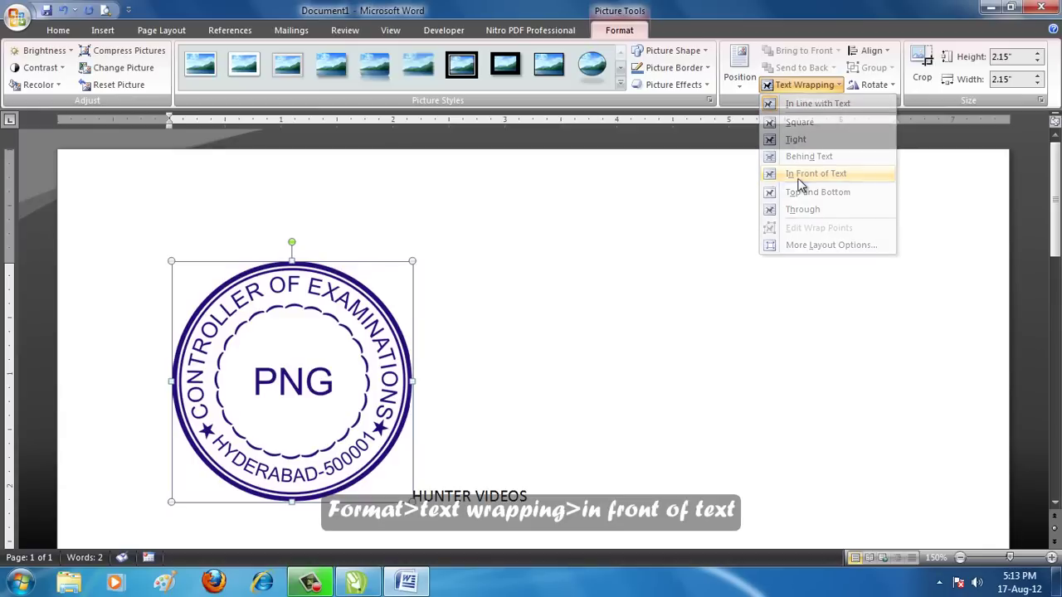
{"action": "left_click", "coordinate": [801, 178]}
{"action": "mouse_move", "coordinate": [330, 368]}
{"action": "left_mouse_down"}
{"action": "mouse_move", "coordinate": [274, 310]}
{"action": "mouse_move", "coordinate": [341, 360]}
{"action": "mouse_move", "coordinate": [292, 319]}
{"action": "left_mouse_up"}
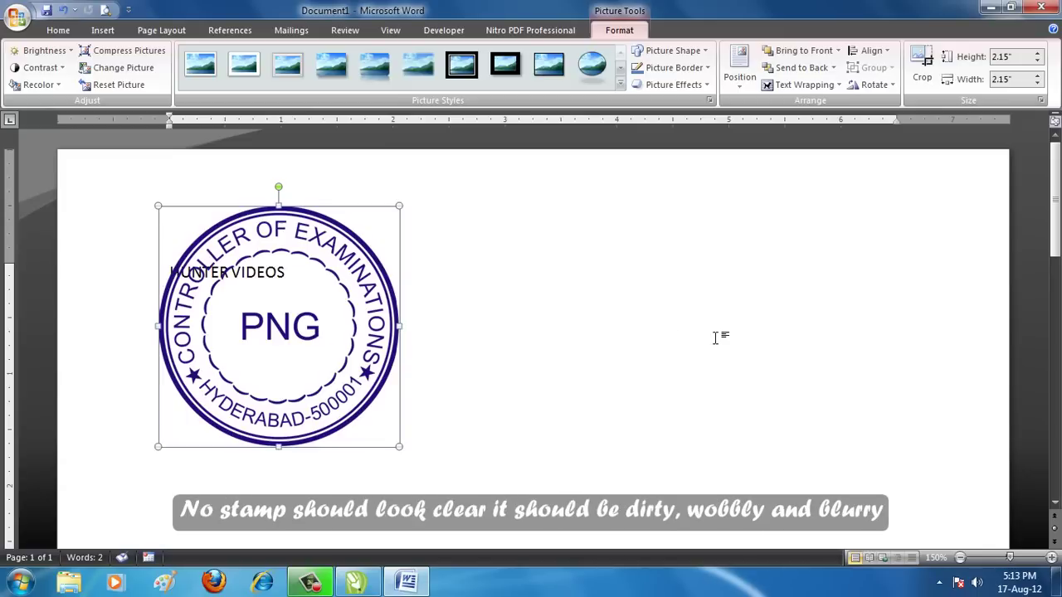
{"action": "key", "text": "Delete"}
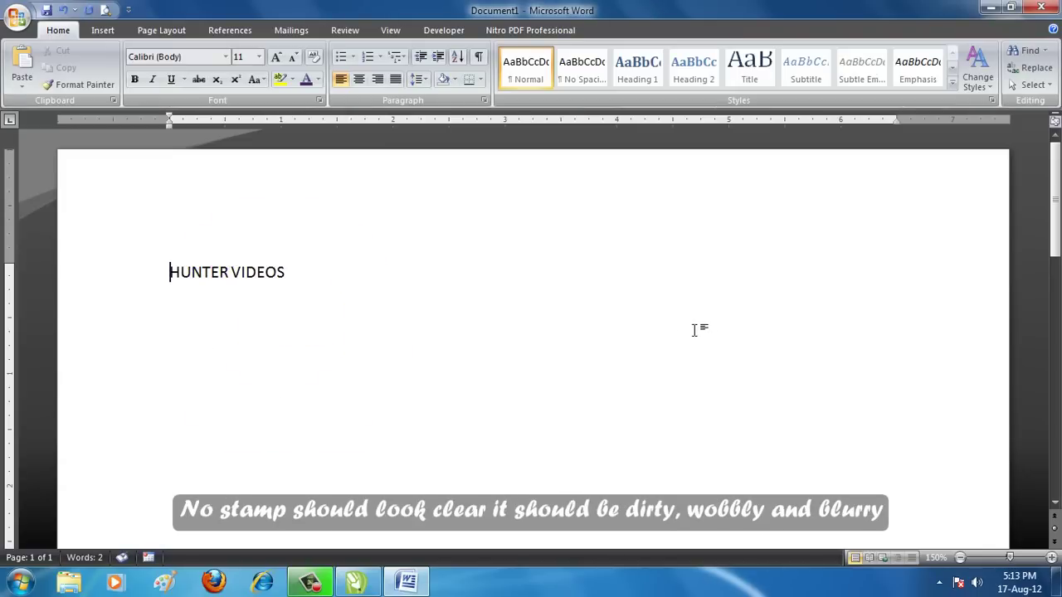
- Take the plain STAMP image from the desktop and paste it into Document1
{"action": "left_click", "coordinate": [406, 582]}
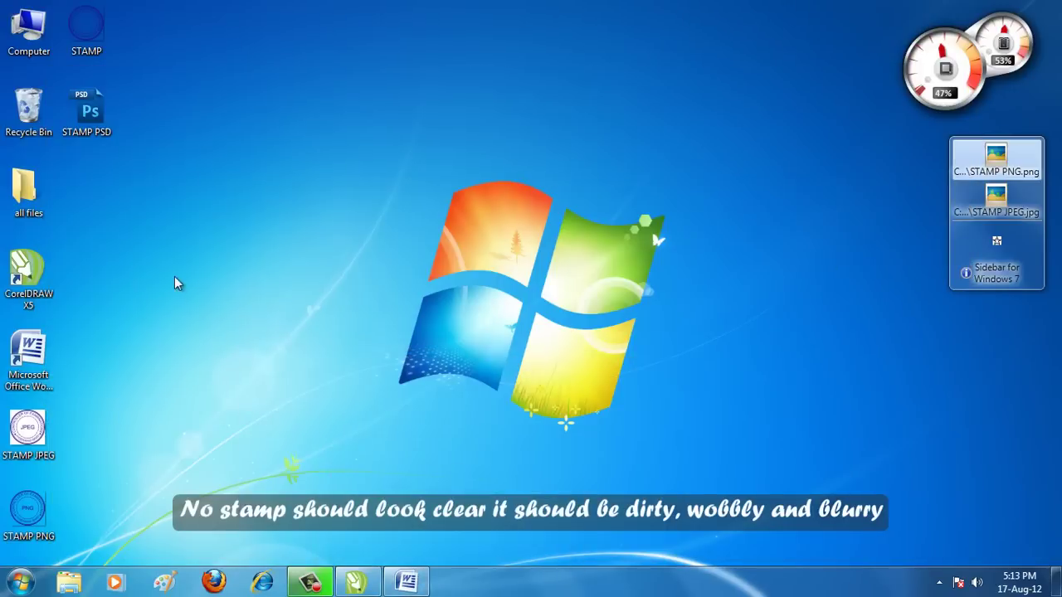
{"action": "left_click", "coordinate": [86, 31]}
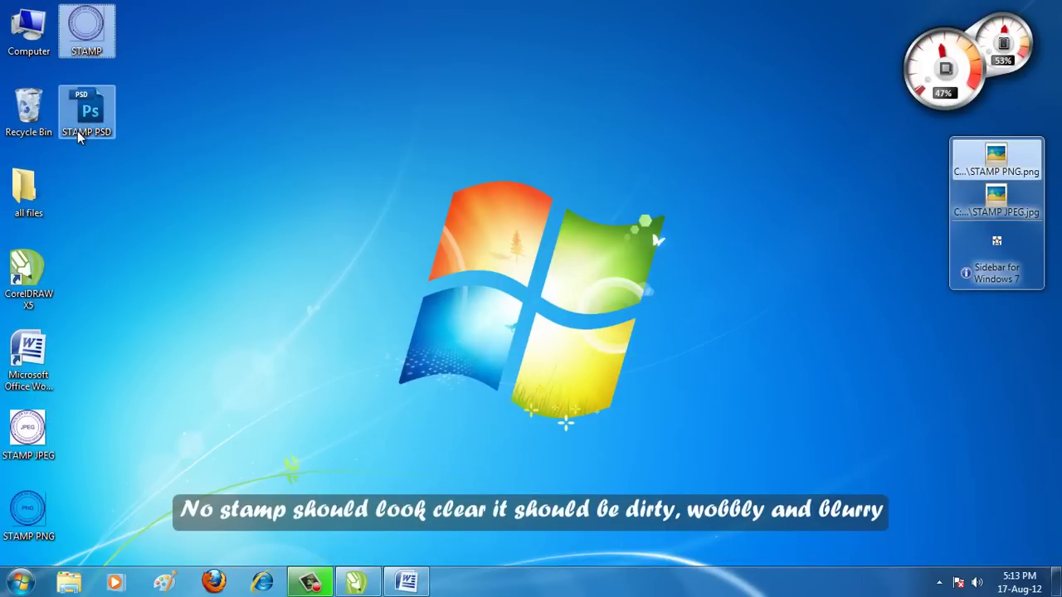
{"action": "left_click", "coordinate": [406, 582]}
{"action": "key", "text": "ctrl+v"}
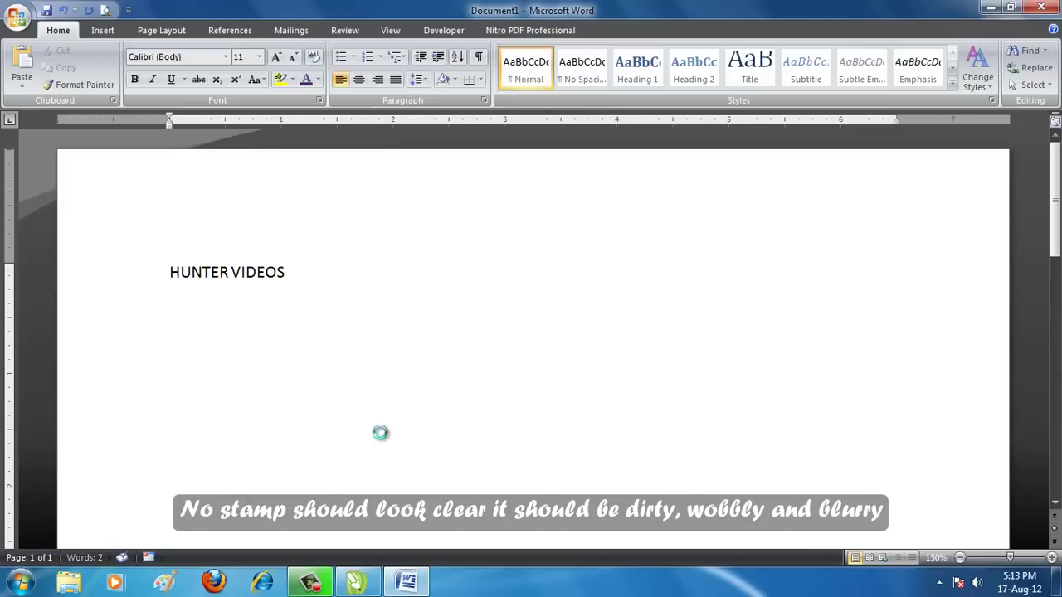
- Set the stamp picture's text wrapping to In Front of Text
{"action": "left_click", "coordinate": [345, 388]}
{"action": "left_click", "coordinate": [620, 31]}
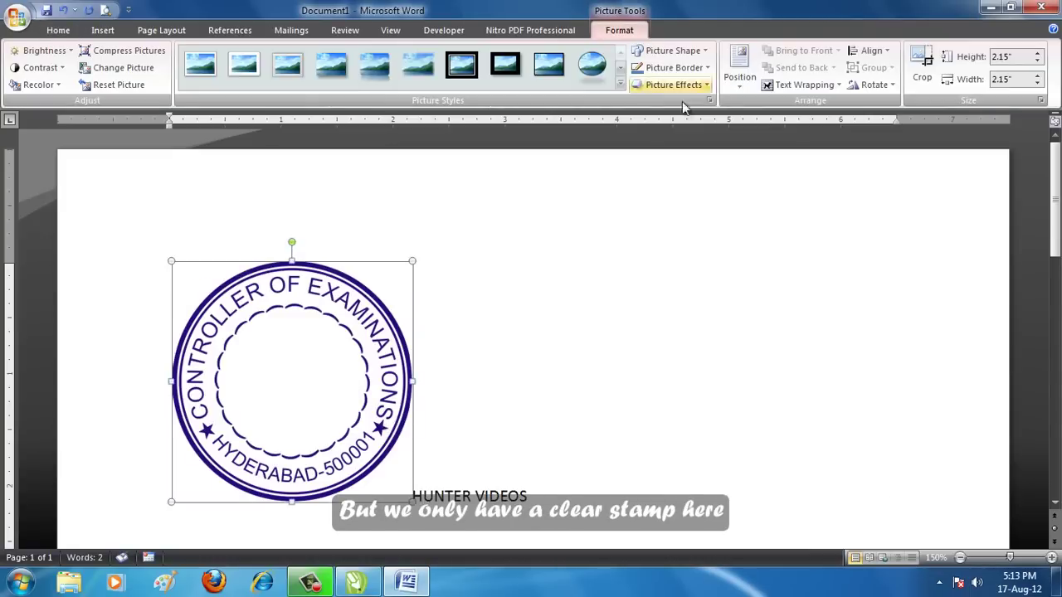
{"action": "left_click", "coordinate": [800, 84]}
{"action": "left_click", "coordinate": [809, 174]}
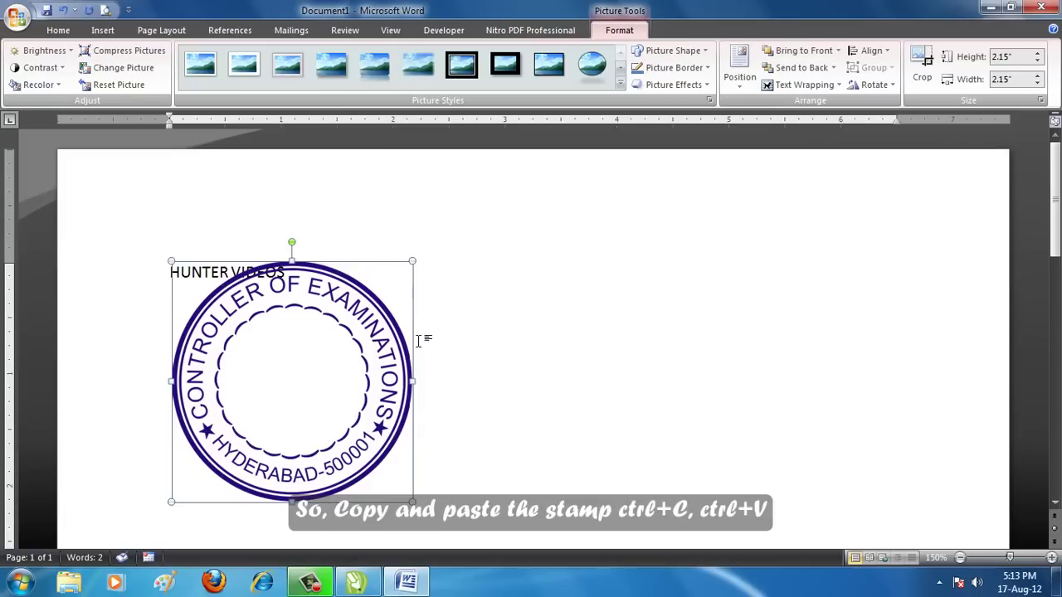
- Paste a duplicate stamp, align it over the original, and nudge it slightly off for a smudged look
{"action": "key", "text": "ctrl+v"}
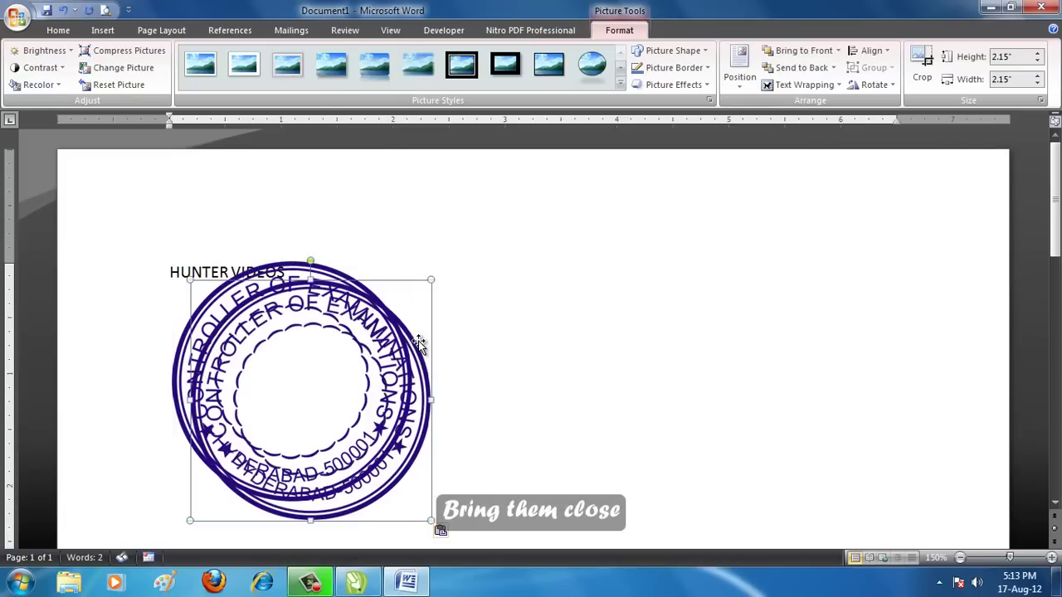
{"action": "left_click_drag", "start_coordinate": [351, 355], "coordinate": [342, 345]}
{"action": "key", "text": "ctrl+z"}
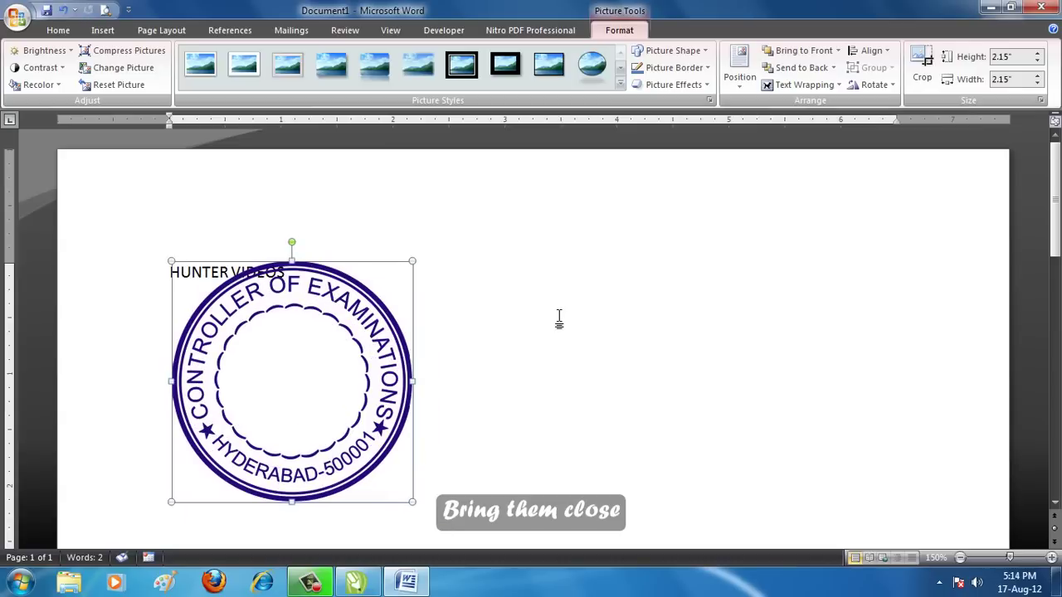
{"action": "key", "text": "Right"}
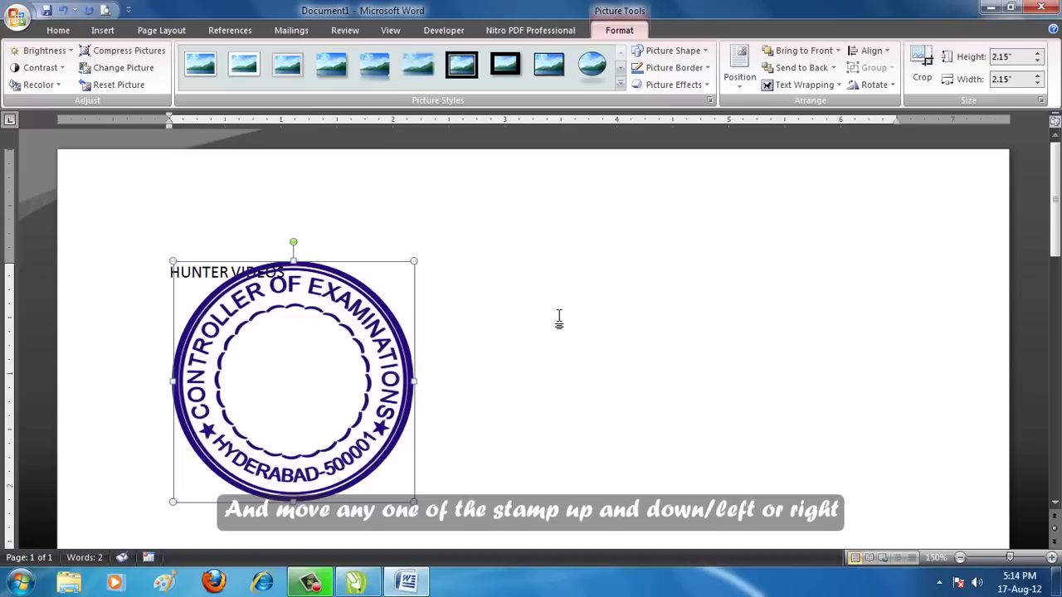
{"action": "key", "text": "Down"}
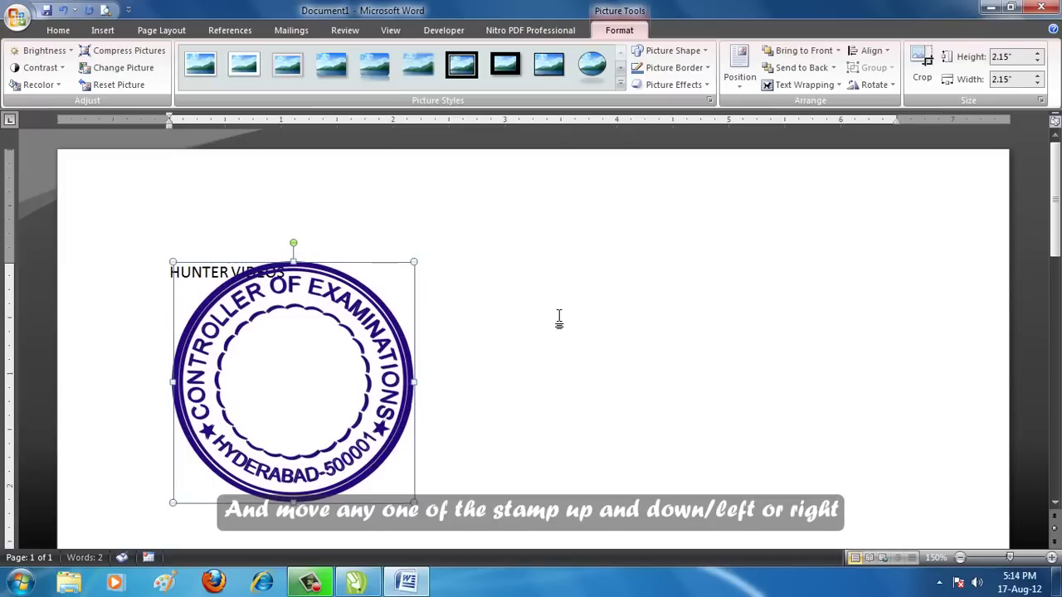
{"action": "key", "text": "Down"}
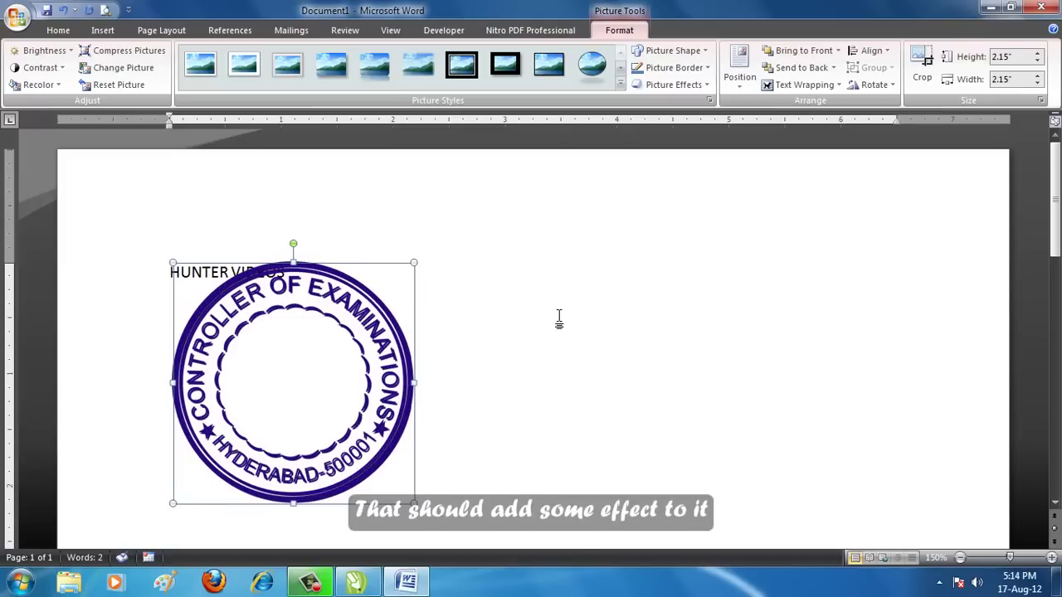
{"action": "key", "text": "Left"}
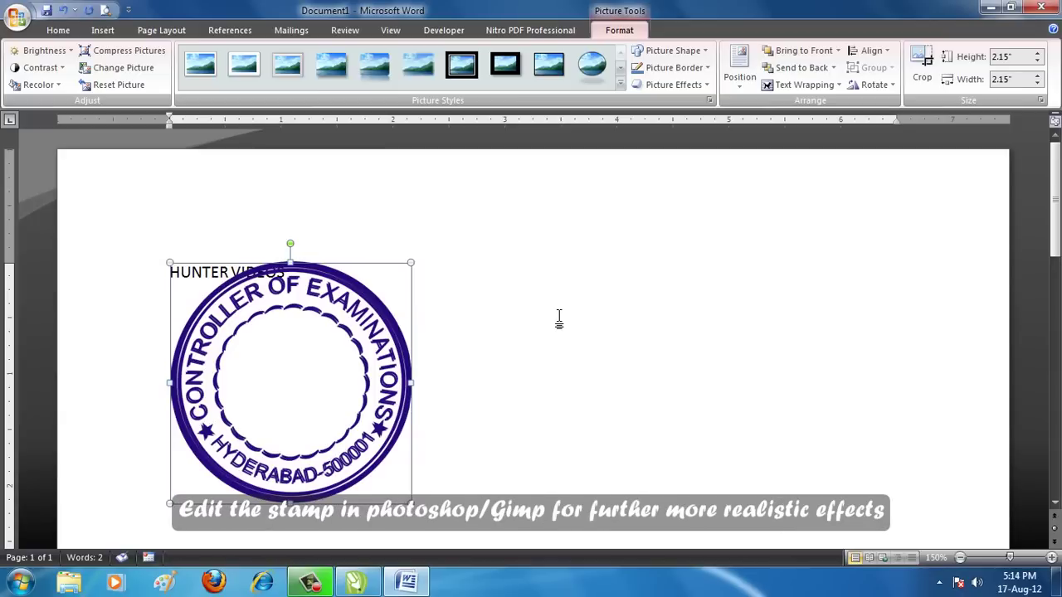
- Select the stamp and delete it from the page
{"action": "left_click", "coordinate": [502, 334]}
{"action": "left_click", "coordinate": [344, 300]}
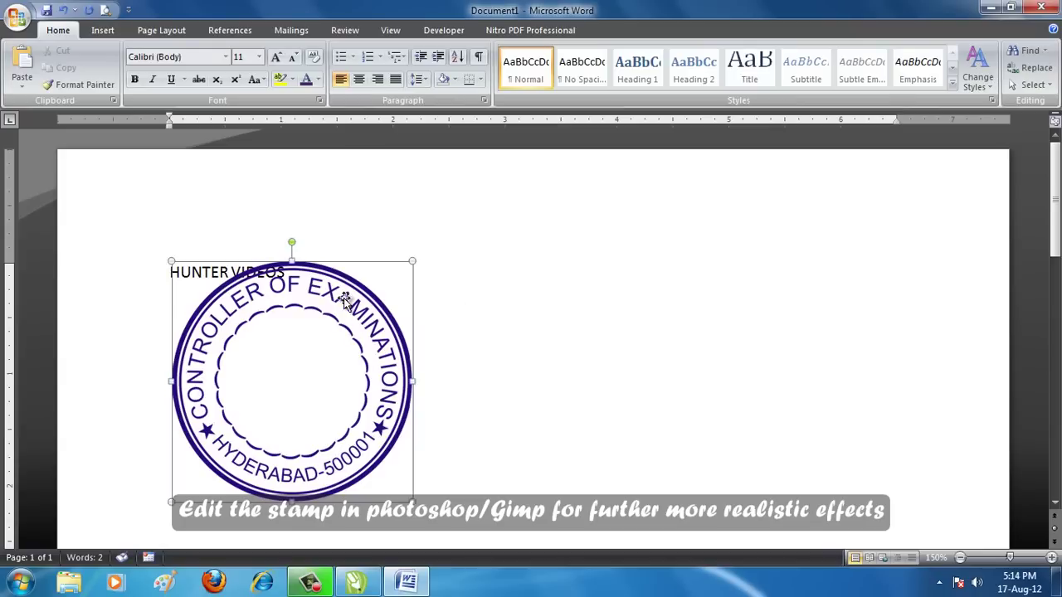
{"action": "key", "text": "Delete"}
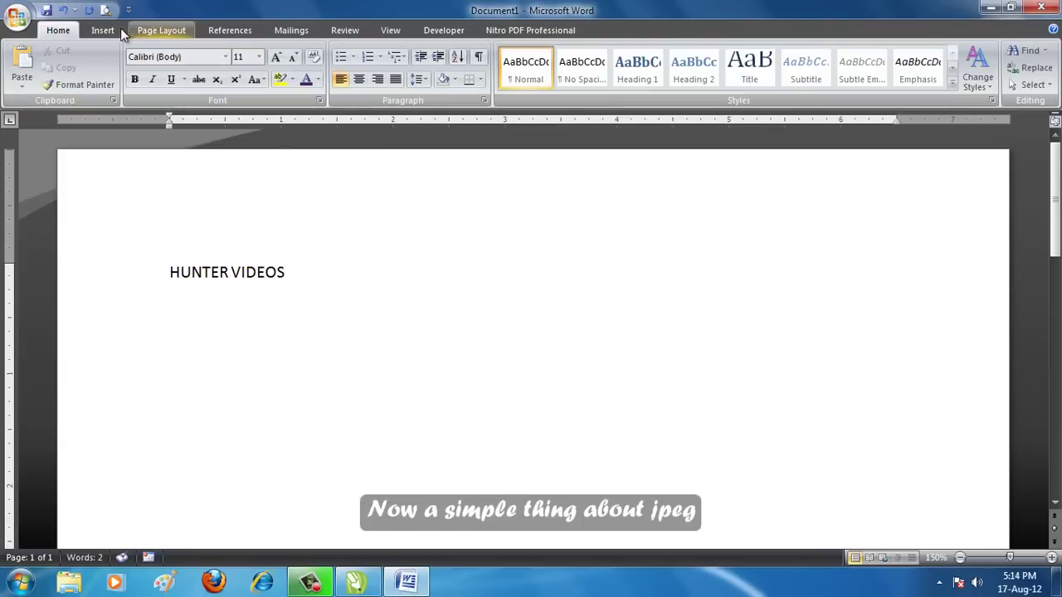
- Paste the STAMP JPEG image from the desktop into the Word document
{"action": "left_click", "coordinate": [989, 6]}
{"action": "left_click", "coordinate": [28, 440]}
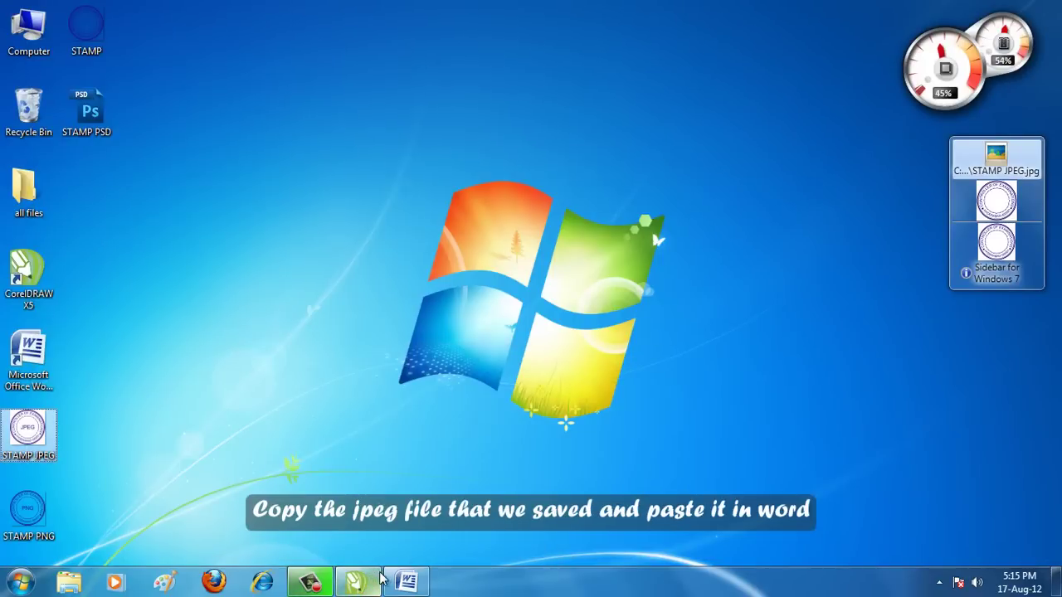
{"action": "left_click", "coordinate": [407, 582]}
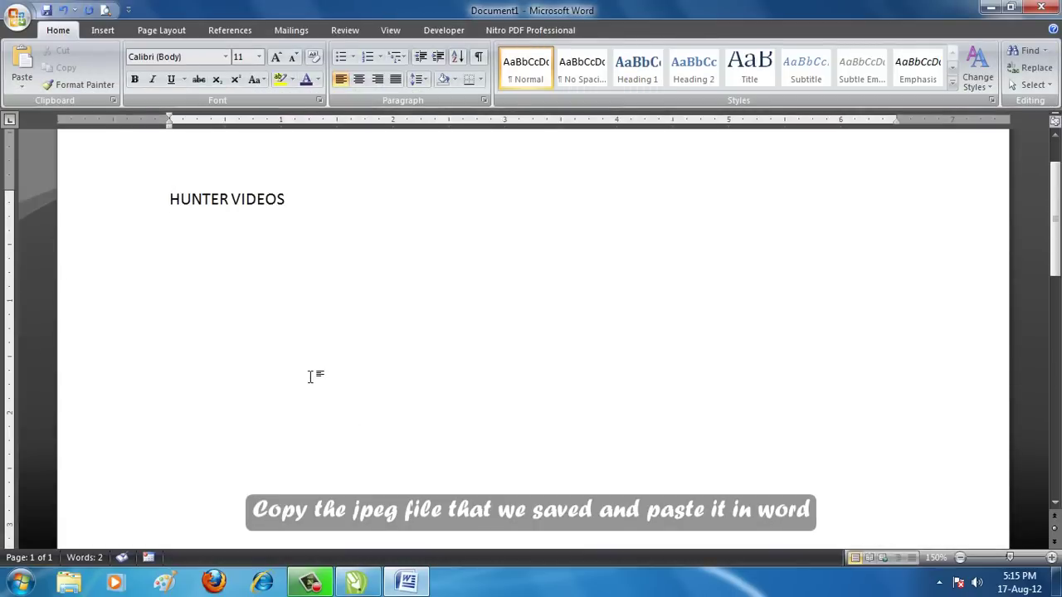
{"action": "key", "text": "ctrl+v"}
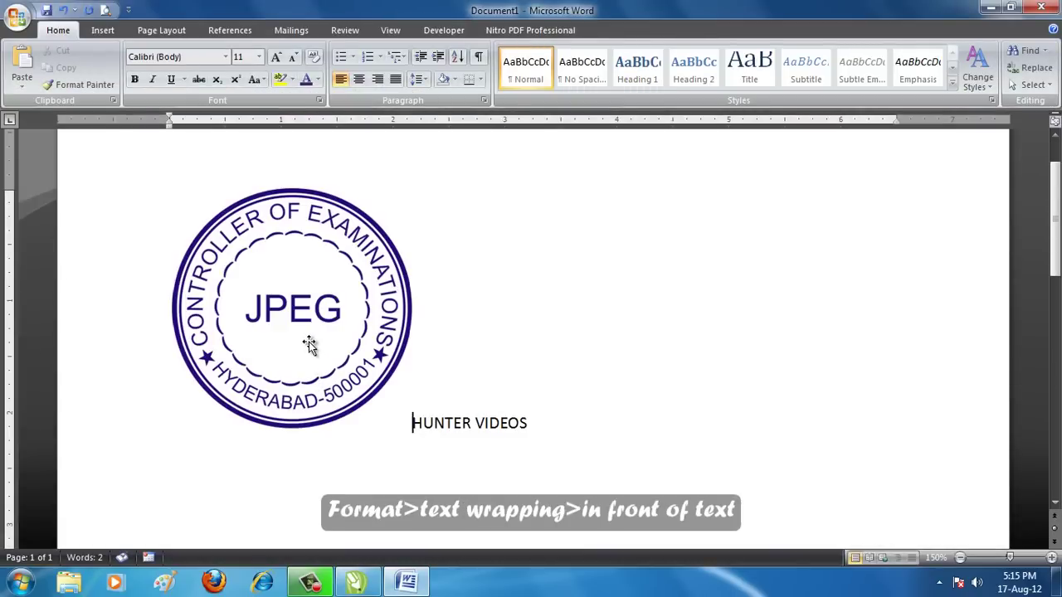
- Set the stamp's wrapping to In Front of Text and move it over HUNTER VIDEOS
{"action": "left_click", "coordinate": [304, 340]}
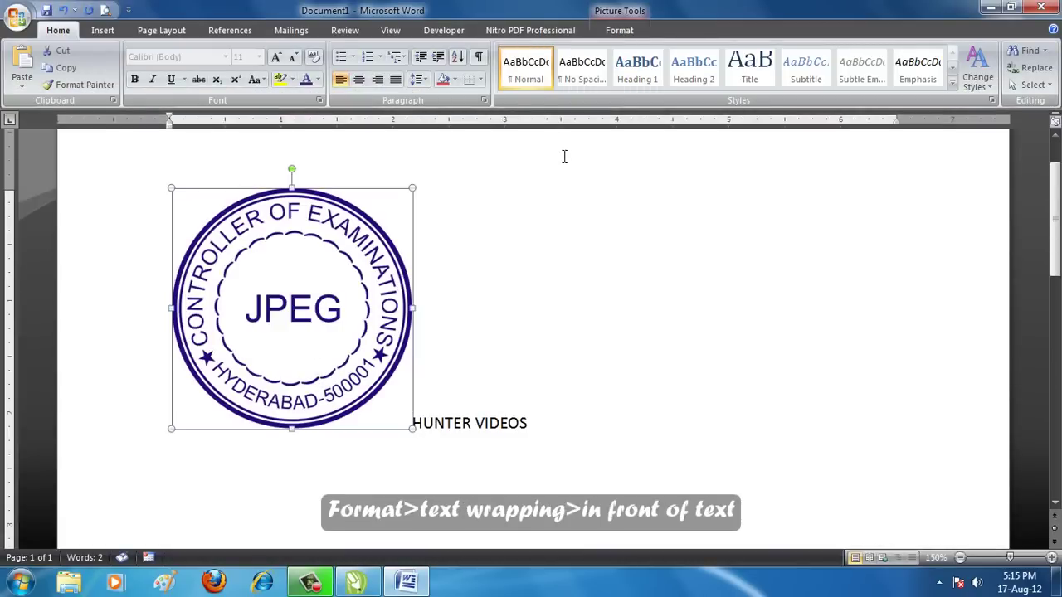
{"action": "left_click", "coordinate": [619, 30]}
{"action": "left_click", "coordinate": [779, 89]}
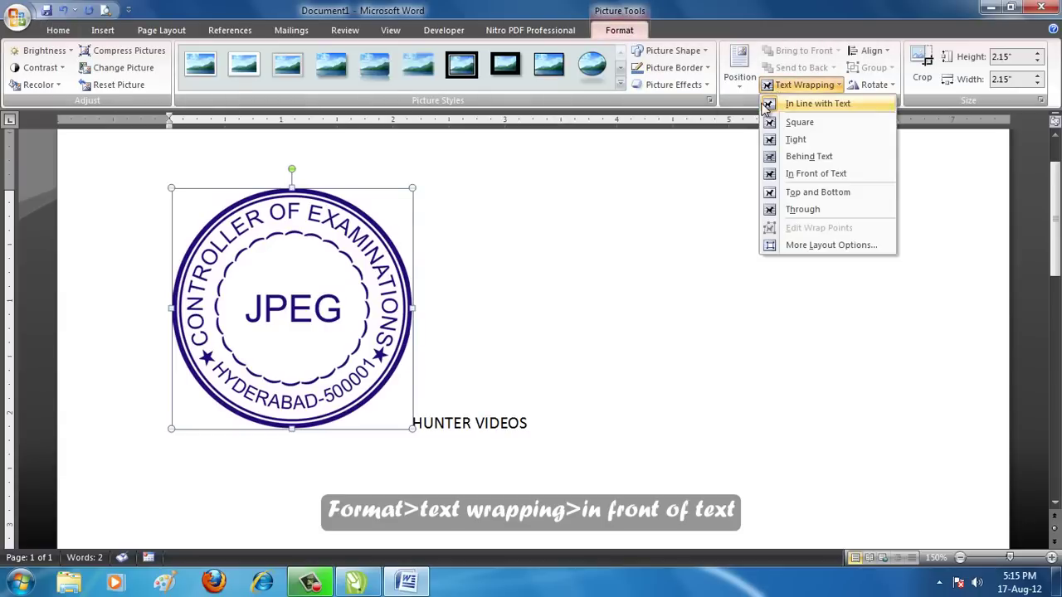
{"action": "left_click", "coordinate": [792, 181]}
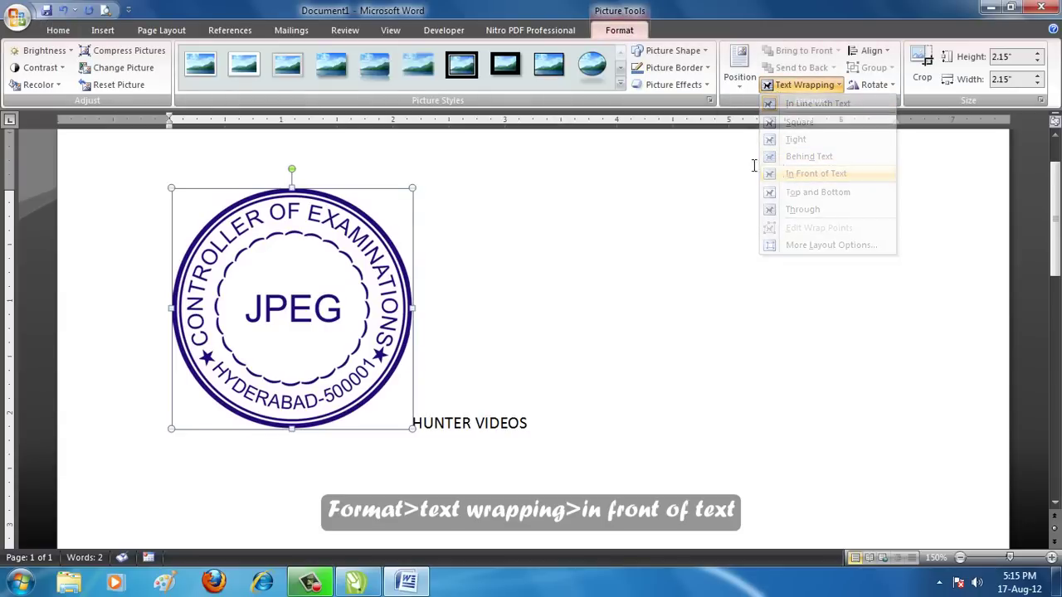
{"action": "mouse_move", "coordinate": [266, 281]}
{"action": "left_mouse_down"}
{"action": "mouse_move", "coordinate": [320, 281]}
{"action": "mouse_move", "coordinate": [274, 267]}
{"action": "mouse_move", "coordinate": [245, 282]}
{"action": "mouse_move", "coordinate": [272, 278]}
{"action": "left_mouse_up"}
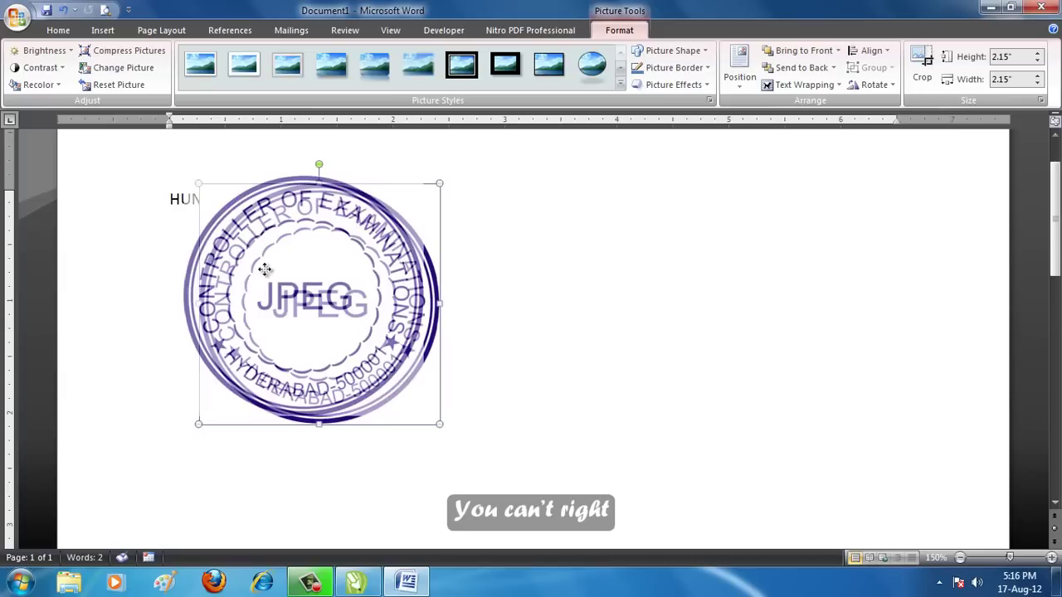
- Test making the stamp's white background transparent and moving it, then undo
{"action": "left_click", "coordinate": [38, 84]}
{"action": "left_click", "coordinate": [83, 321]}
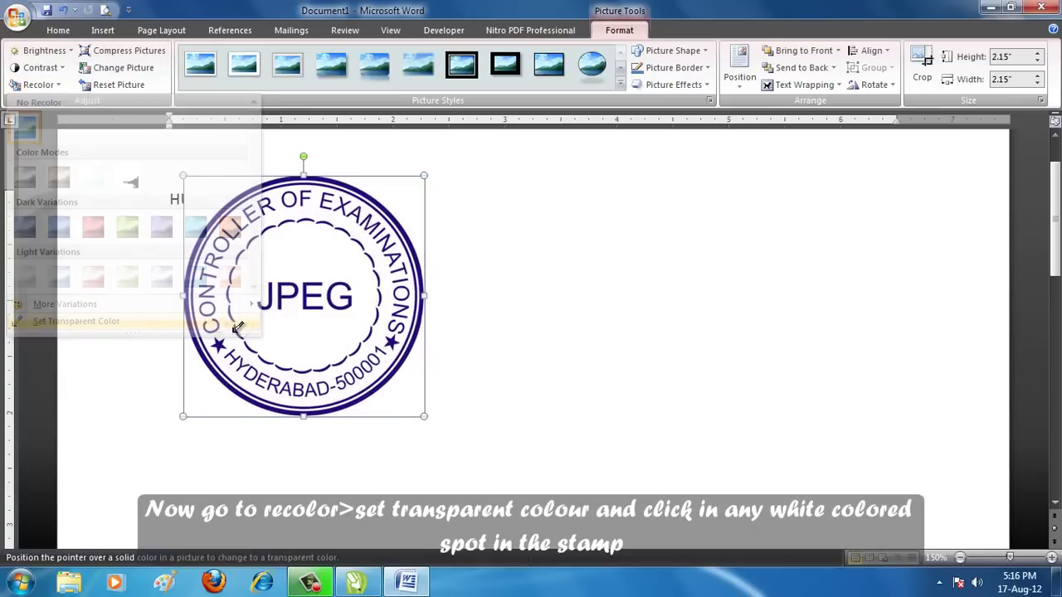
{"action": "left_click", "coordinate": [258, 335]}
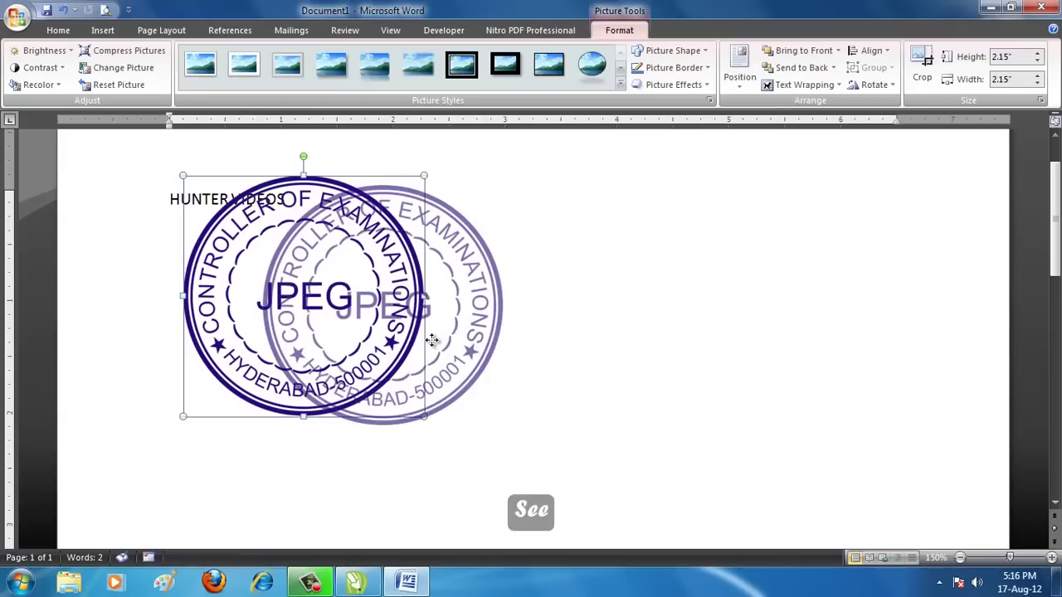
{"action": "mouse_move", "coordinate": [354, 332]}
{"action": "left_mouse_down"}
{"action": "mouse_move", "coordinate": [321, 318]}
{"action": "mouse_move", "coordinate": [349, 347]}
{"action": "left_mouse_up"}
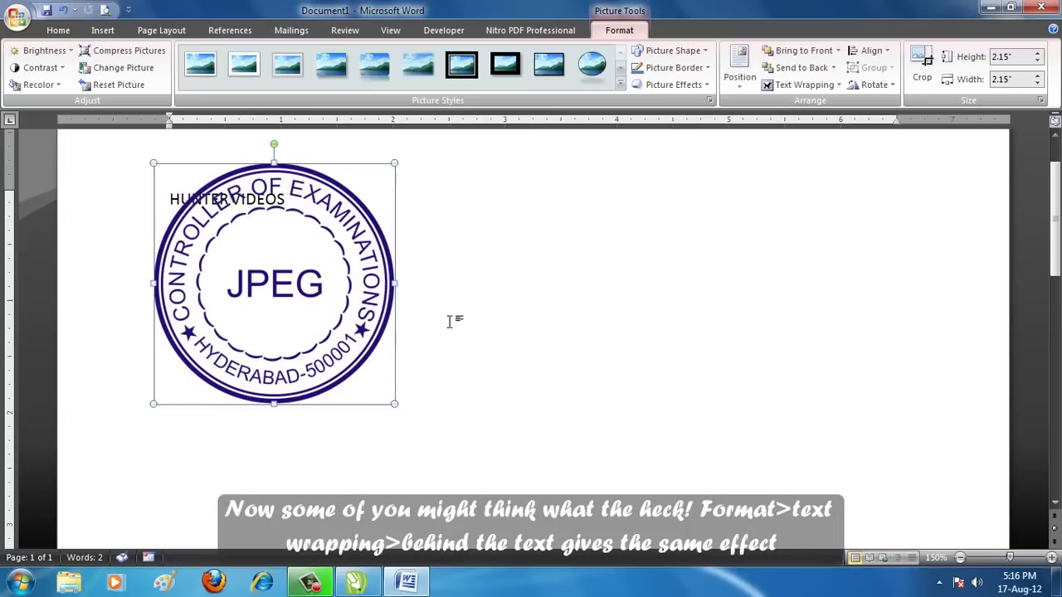
{"action": "left_click_drag", "start_coordinate": [450, 322], "coordinate": [451, 323]}
{"action": "key", "text": "ctrl+z"}
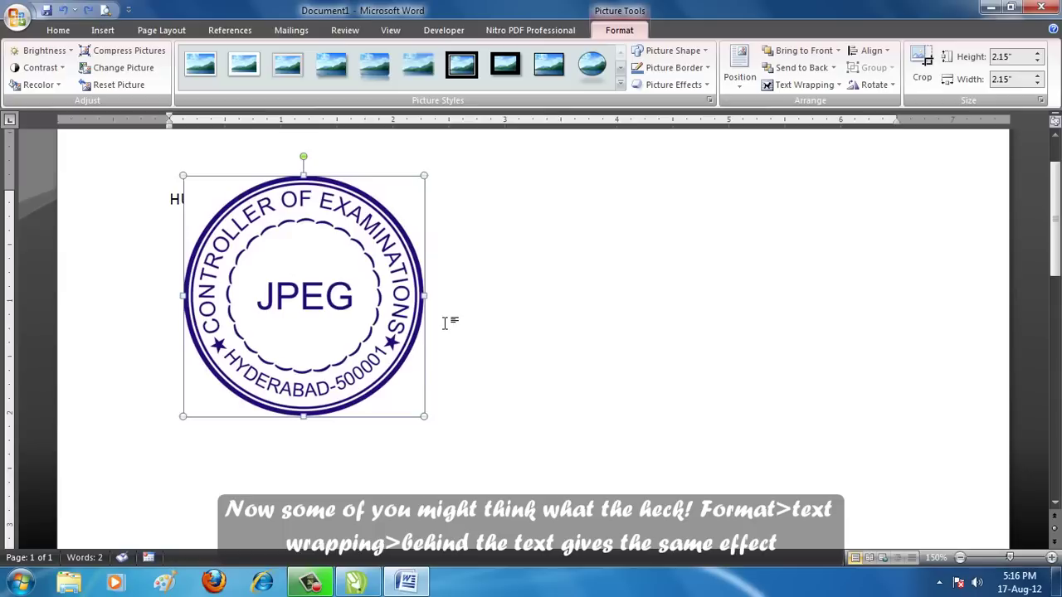
- Set the stamp's wrapping to Behind Text and shift it slightly under the heading
{"action": "left_click", "coordinate": [802, 85]}
{"action": "left_click", "coordinate": [809, 157]}
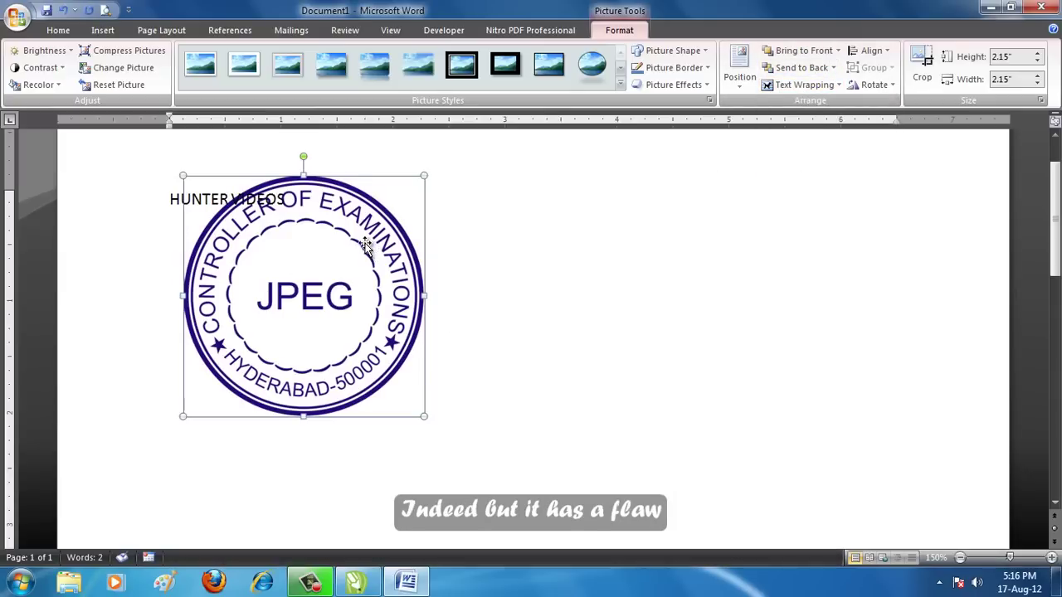
{"action": "mouse_move", "coordinate": [372, 247]}
{"action": "left_mouse_down"}
{"action": "mouse_move", "coordinate": [348, 244]}
{"action": "mouse_move", "coordinate": [375, 247]}
{"action": "left_mouse_up"}
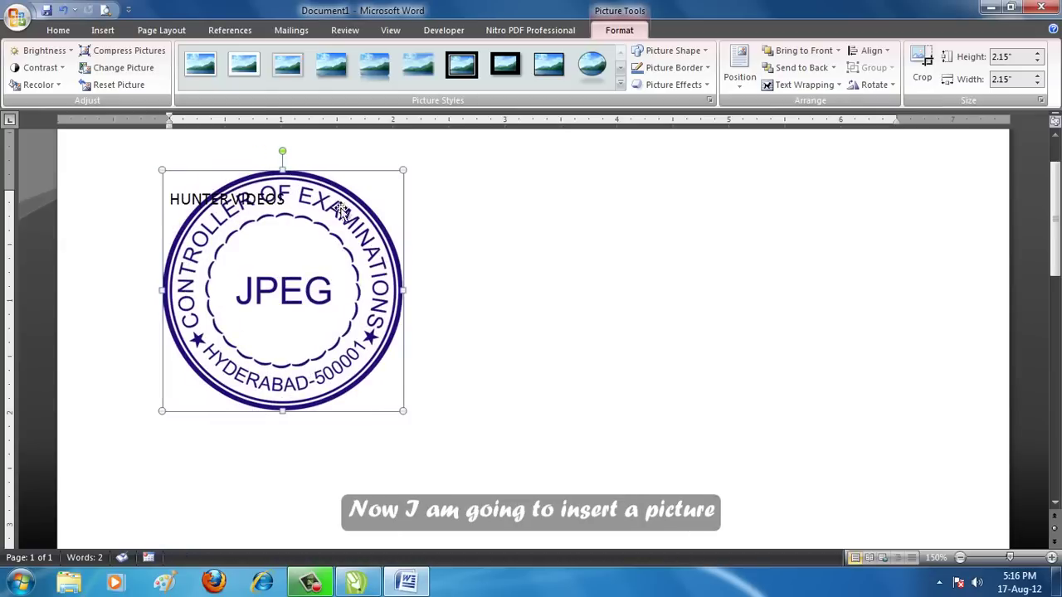
- Insert the Penguins sample photo into the document
{"action": "left_click", "coordinate": [102, 34]}
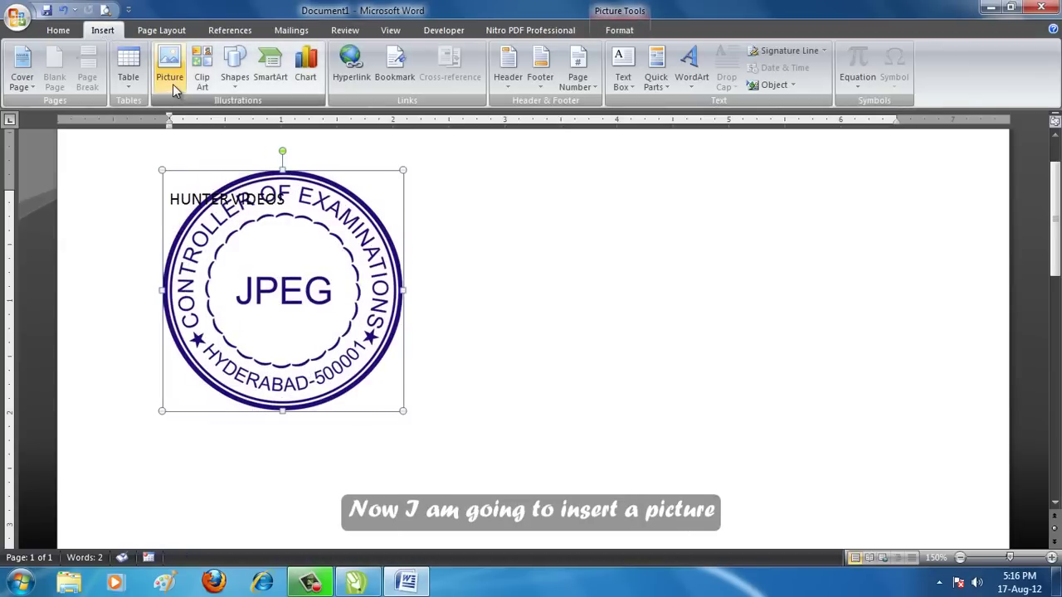
{"action": "left_click", "coordinate": [172, 84]}
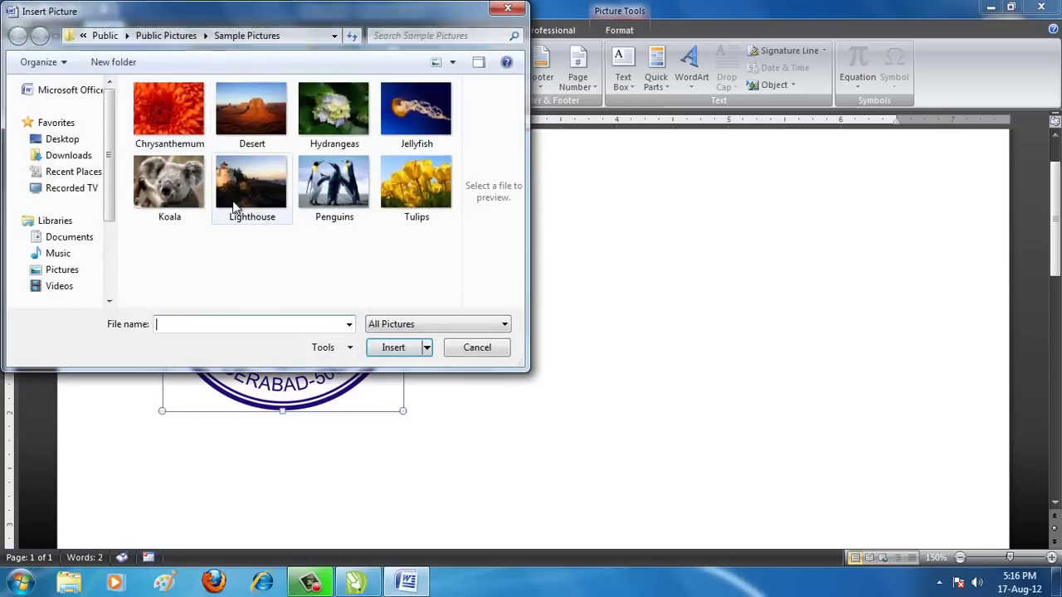
{"action": "left_click", "coordinate": [345, 199]}
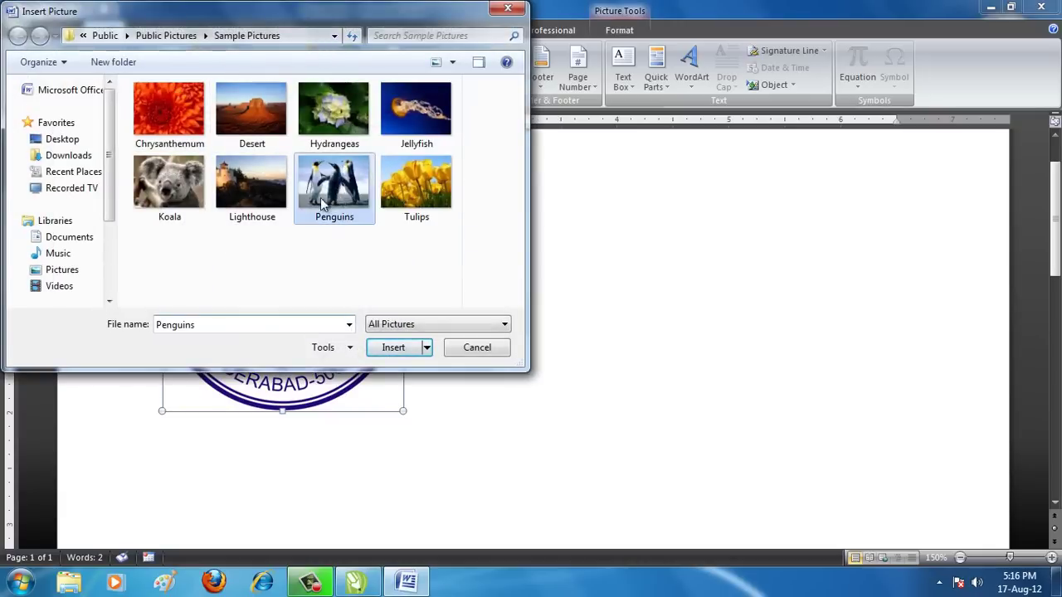
{"action": "left_click", "coordinate": [398, 346]}
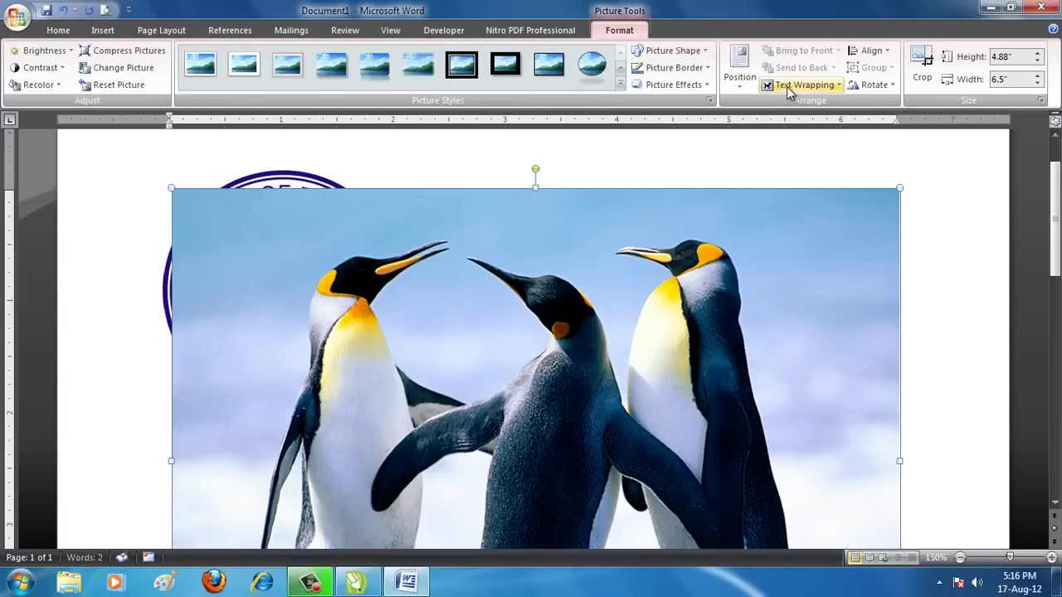
- Set the penguin photo's wrapping to Behind Text, then select the hidden stamp
{"action": "left_click", "coordinate": [787, 85]}
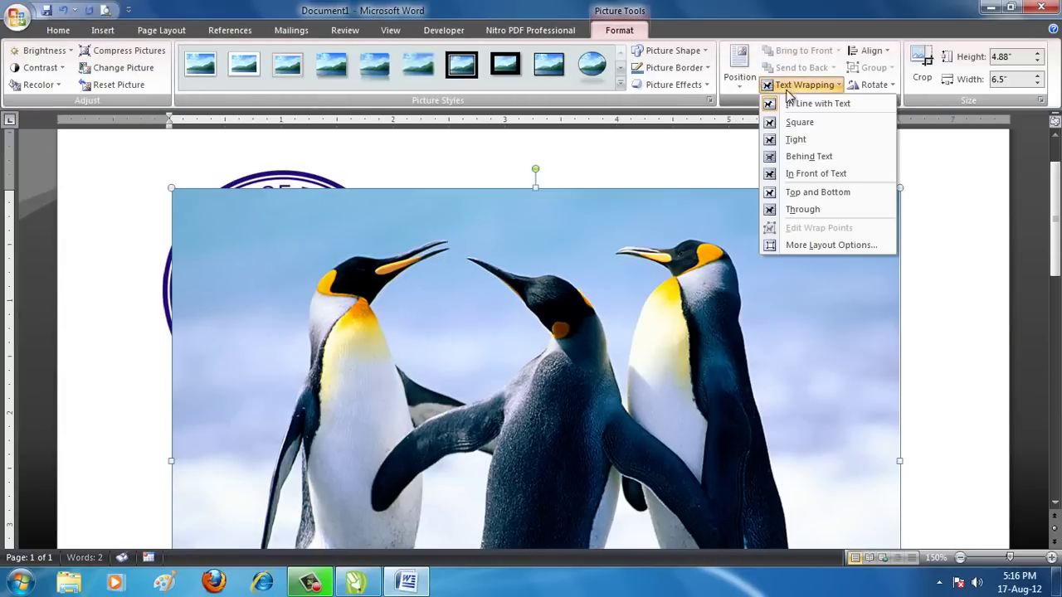
{"action": "left_click", "coordinate": [809, 156]}
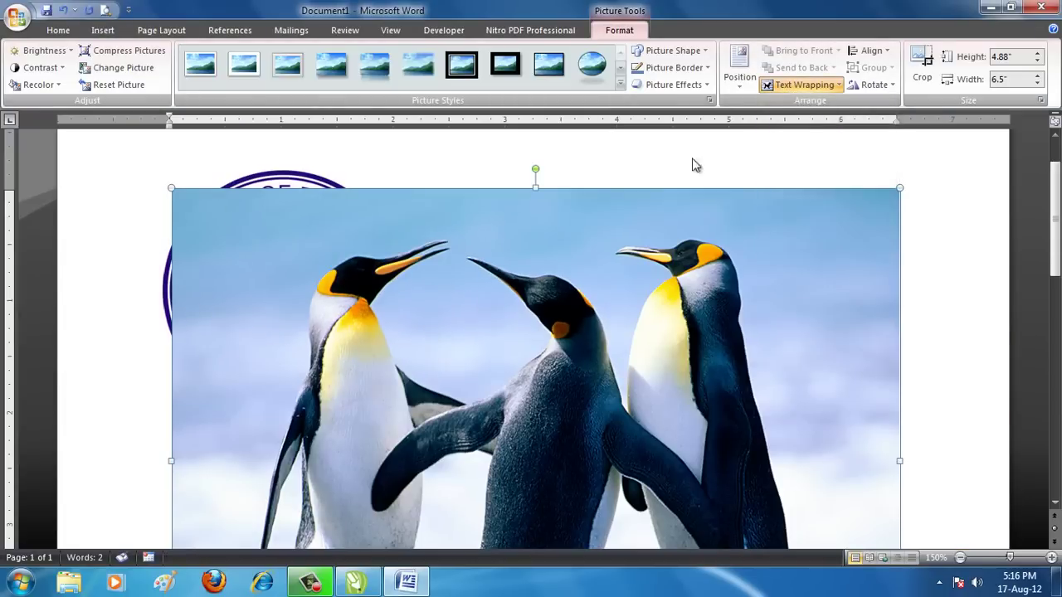
{"action": "left_click", "coordinate": [297, 196]}
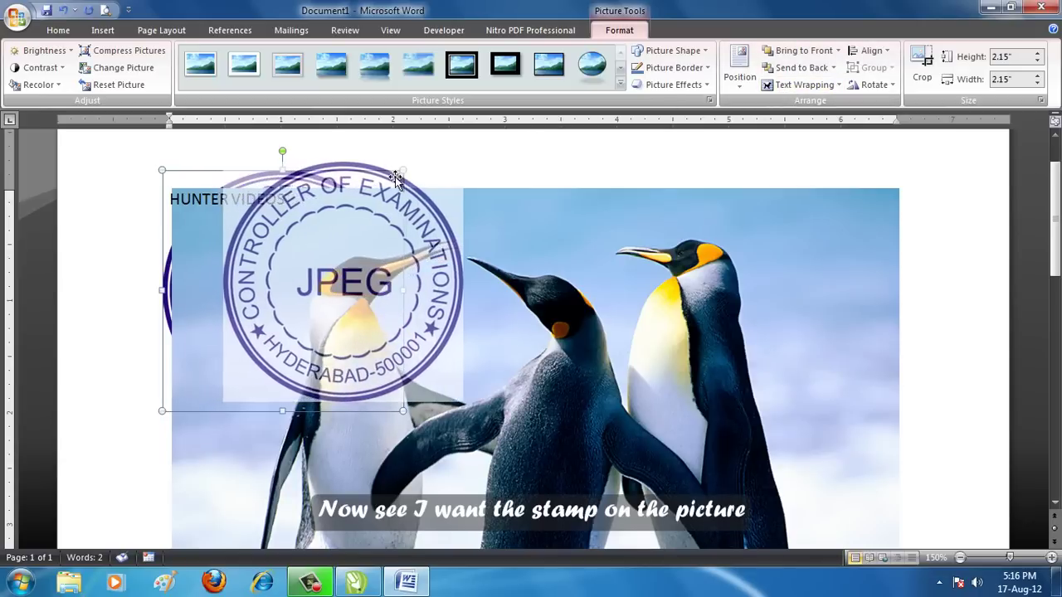
- Move the penguin photo lower and drag the stamp onto it
{"action": "left_click_drag", "start_coordinate": [332, 182], "coordinate": [391, 176]}
{"action": "left_click", "coordinate": [549, 336]}
{"action": "left_click_drag", "start_coordinate": [549, 336], "coordinate": [535, 333]}
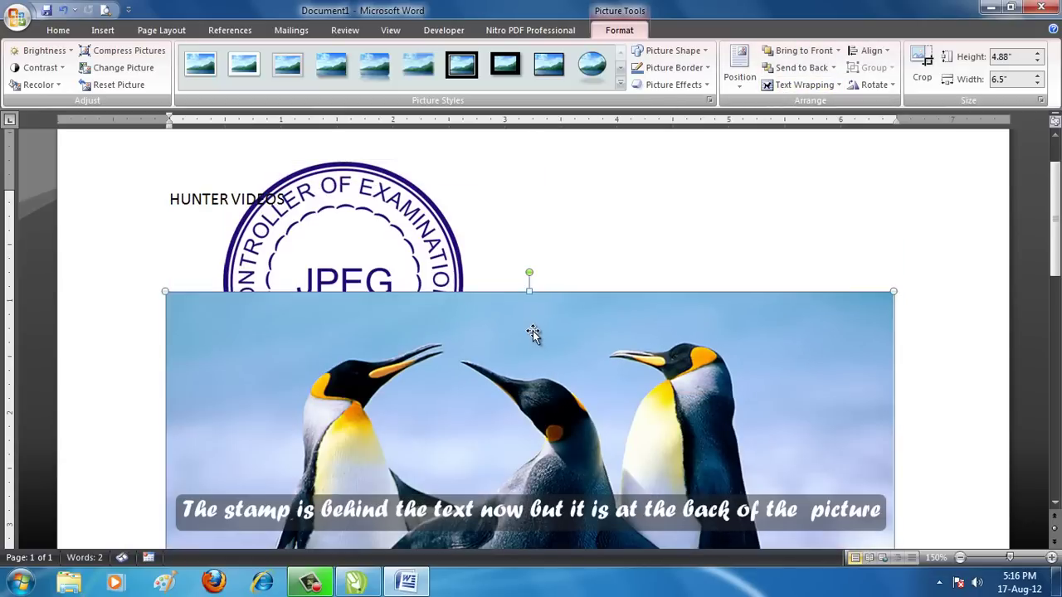
{"action": "scroll", "coordinate": [506, 307], "scroll_direction": "down", "scroll_amount": 1}
{"action": "scroll", "coordinate": [407, 260], "scroll_direction": "up", "scroll_amount": 1}
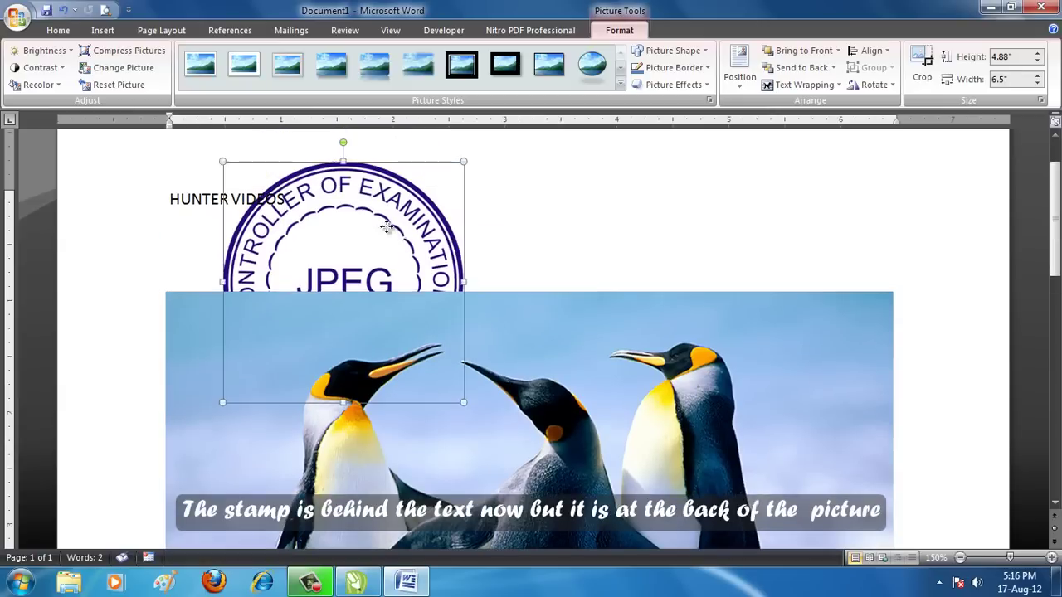
{"action": "left_click_drag", "start_coordinate": [402, 236], "coordinate": [361, 232]}
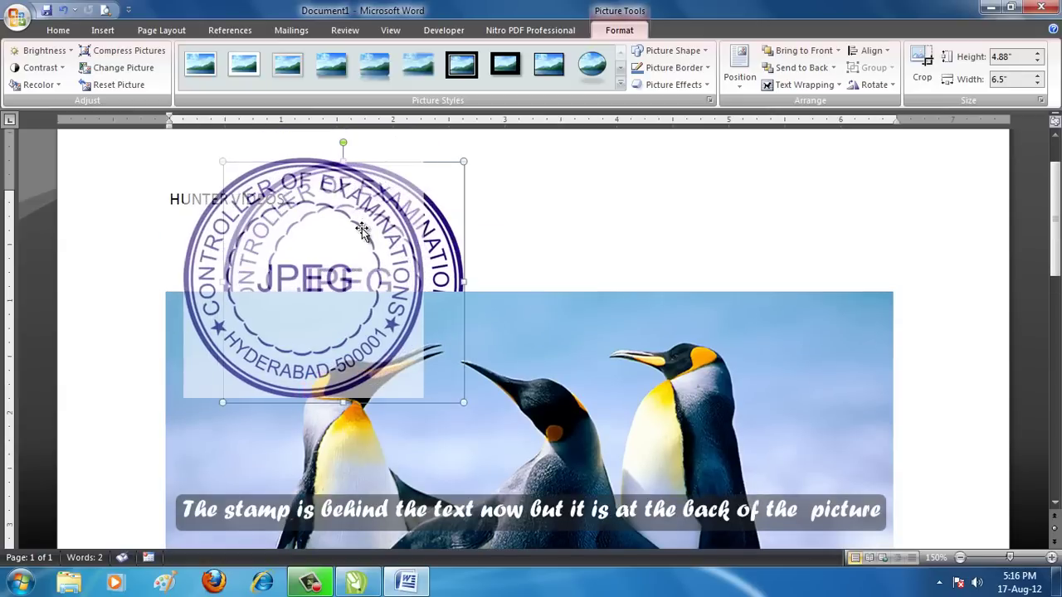
- Set the stamp to In Front of Text, positioned just below the HUNTER VIDEOS heading
{"action": "left_click", "coordinate": [801, 85]}
{"action": "left_click", "coordinate": [817, 173]}
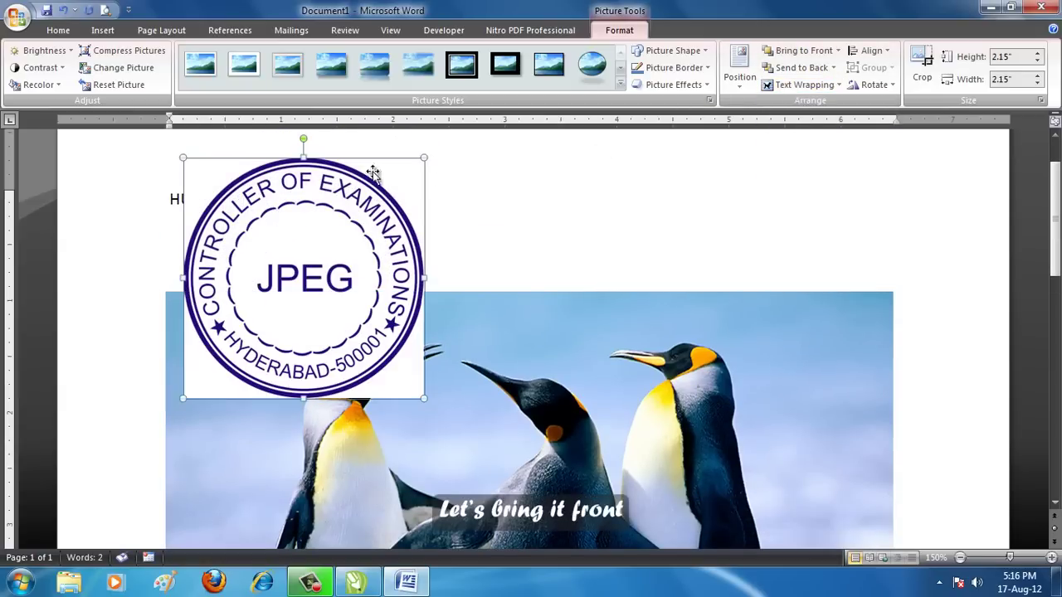
{"action": "left_click_drag", "start_coordinate": [274, 237], "coordinate": [301, 282]}
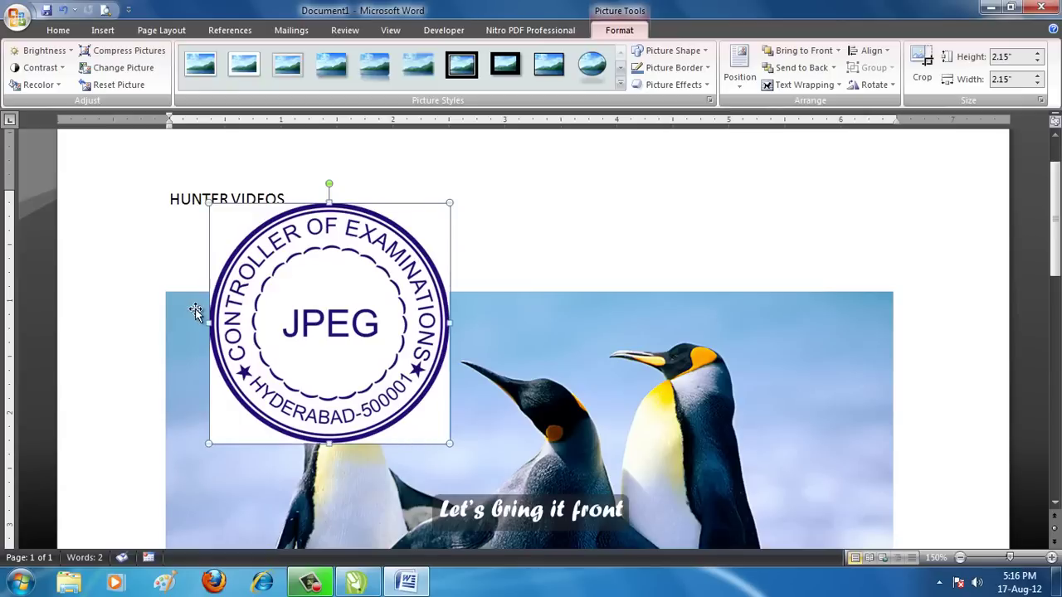
{"action": "left_click", "coordinate": [196, 310]}
{"action": "left_click", "coordinate": [300, 262]}
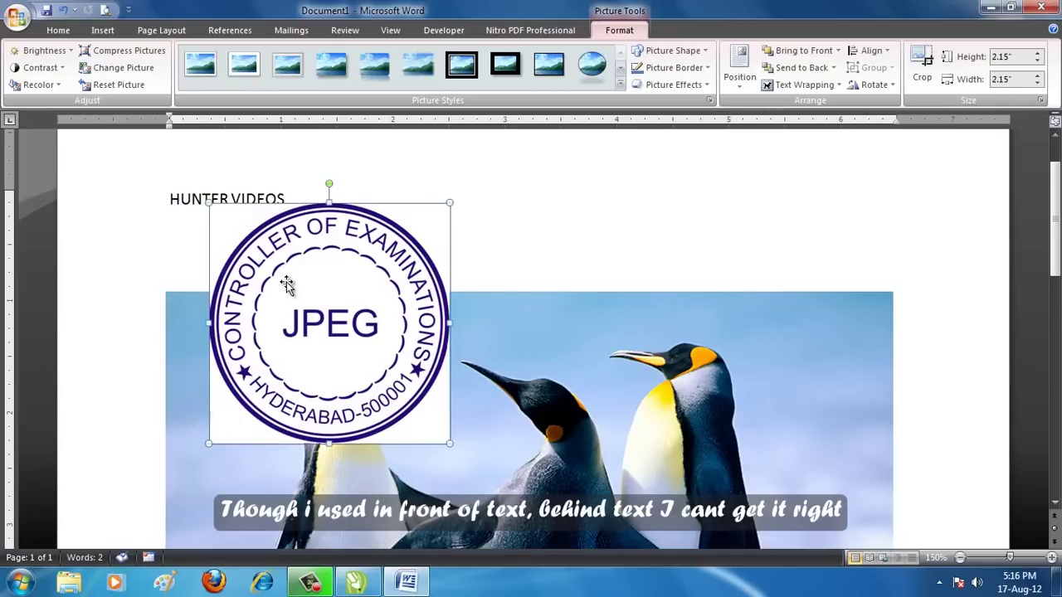
- Set the stamp's white as the transparent colour and move it onto the middle penguin
{"action": "left_click", "coordinate": [46, 83]}
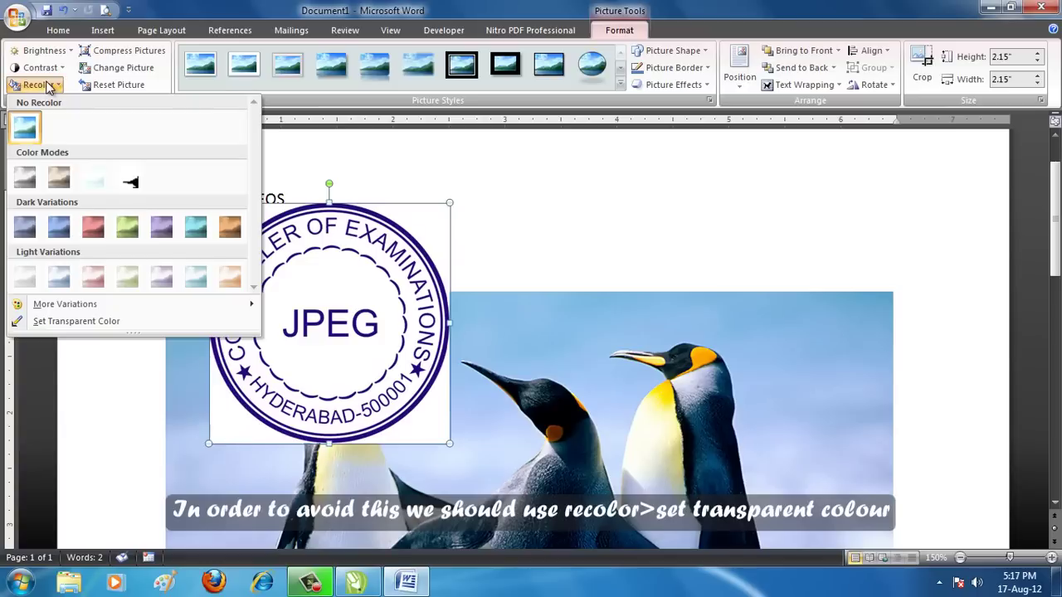
{"action": "left_click", "coordinate": [83, 320]}
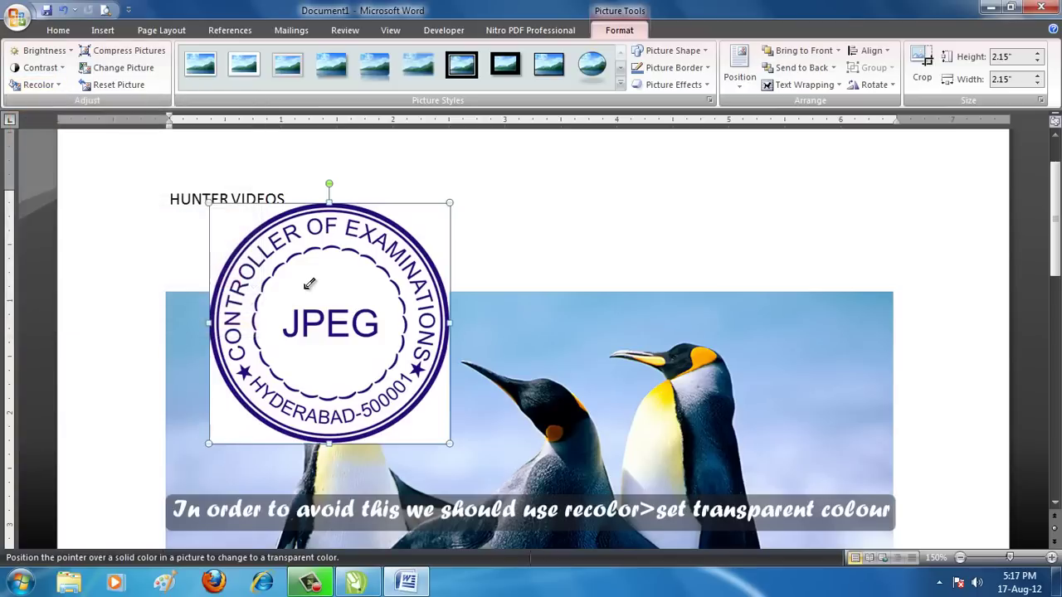
{"action": "left_click", "coordinate": [188, 302]}
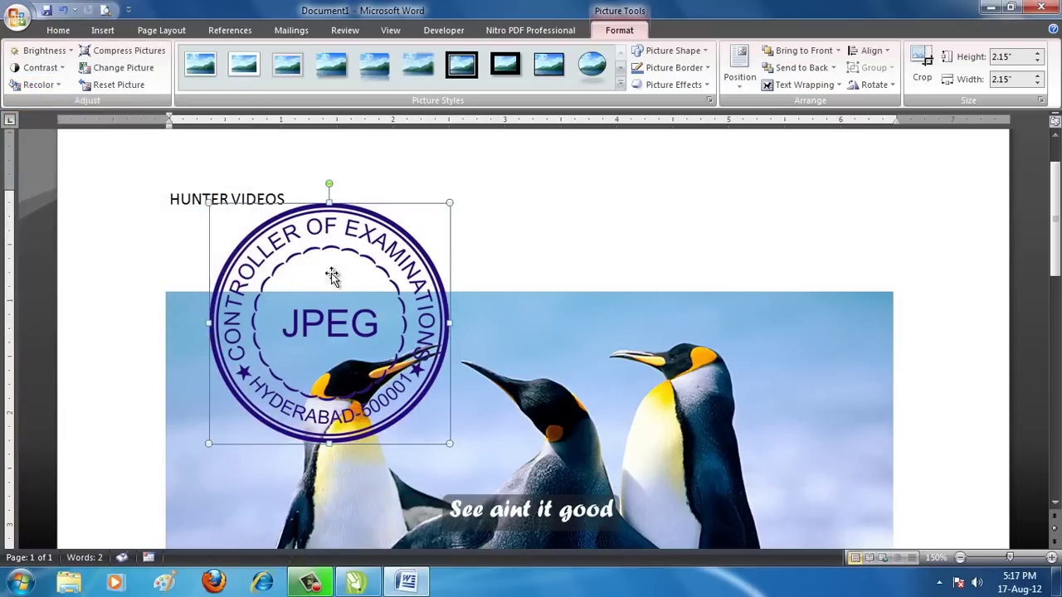
{"action": "mouse_move", "coordinate": [331, 276]}
{"action": "left_mouse_down"}
{"action": "mouse_move", "coordinate": [538, 374]}
{"action": "mouse_move", "coordinate": [324, 242]}
{"action": "left_mouse_up"}
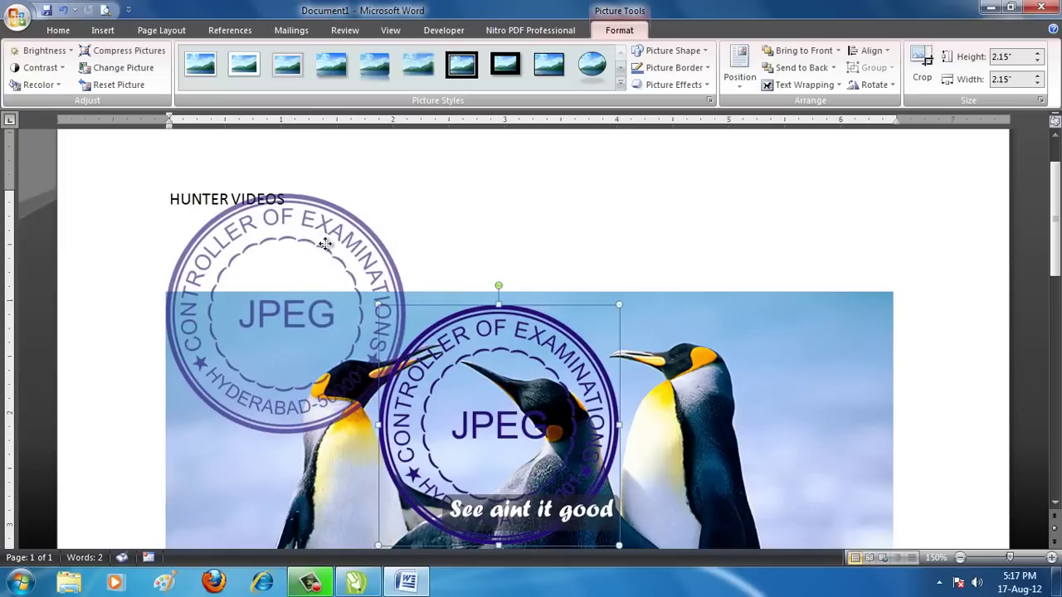